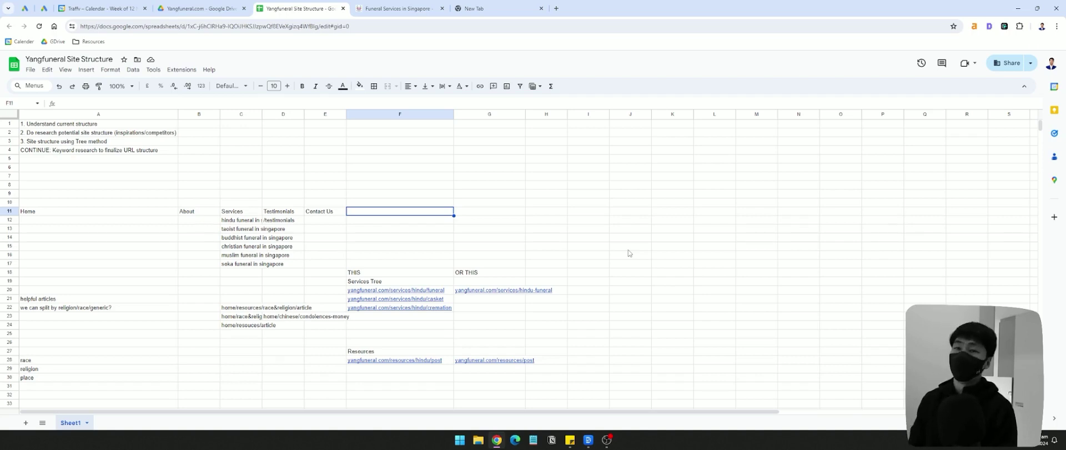
Check the recorded clip's timeline and script in Descript and return to the site structure spreadsheet in Chrome
{"action": "key", "text": "alt+Tab"}
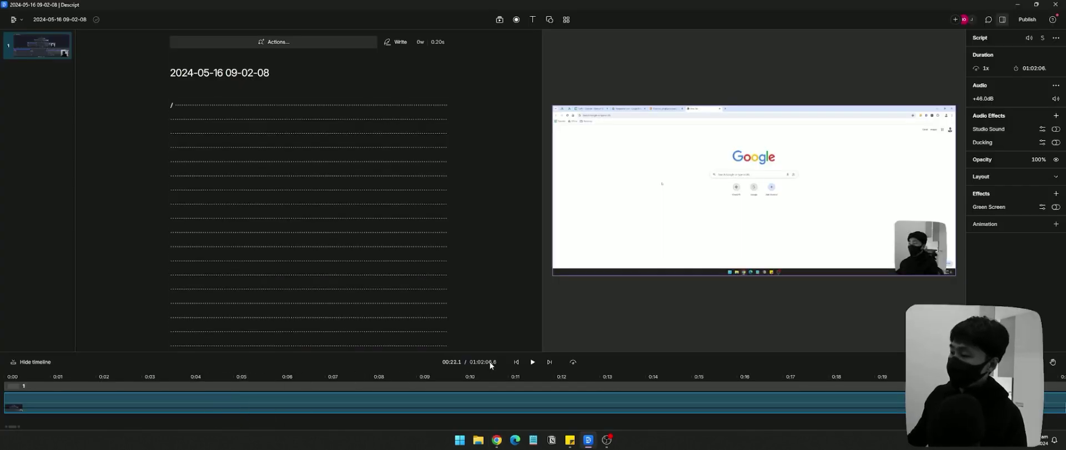
{"action": "left_click", "coordinate": [730, 395]}
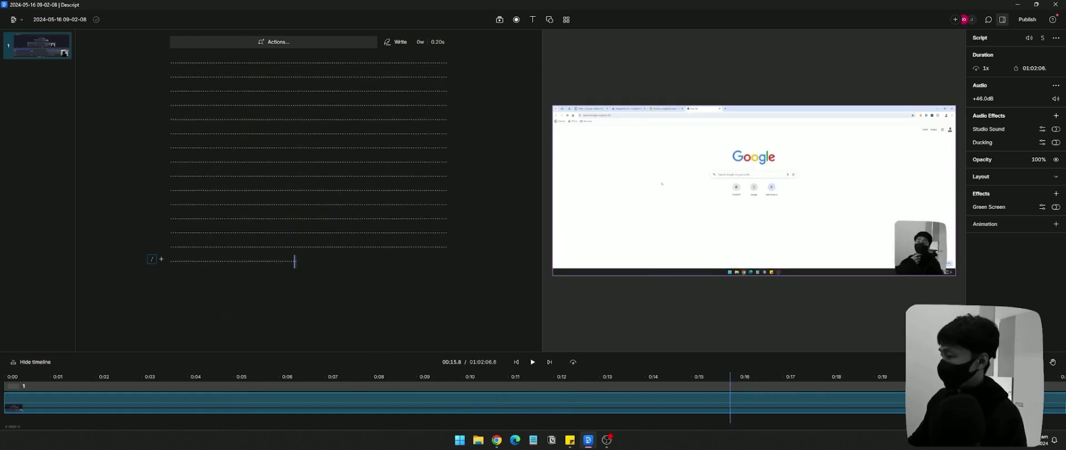
{"action": "left_click", "coordinate": [987, 395]}
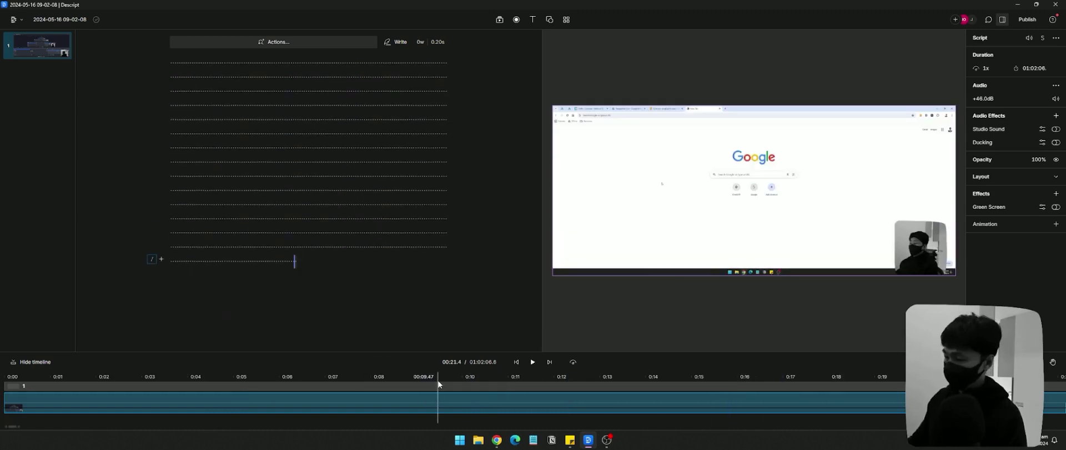
{"action": "key", "text": "ctrl+a"}
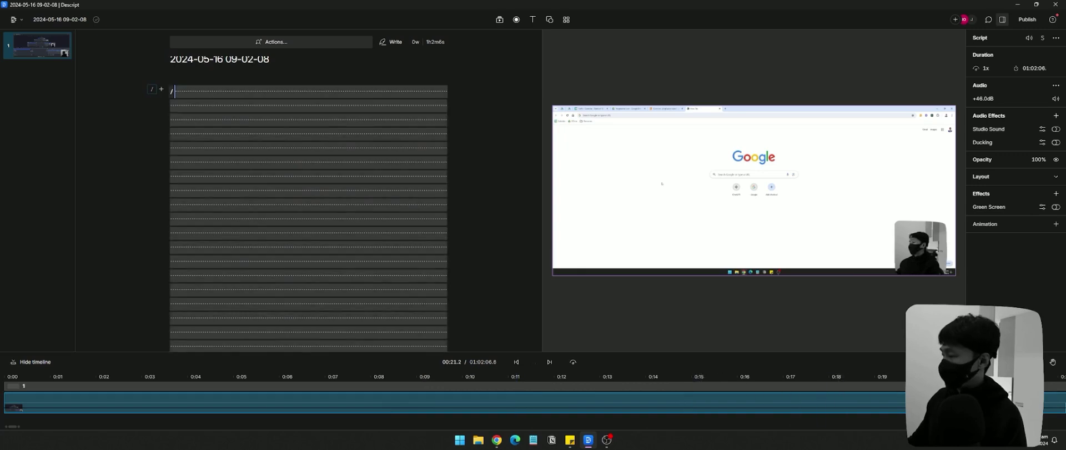
{"action": "left_click", "coordinate": [424, 381]}
{"action": "left_click", "coordinate": [497, 440]}
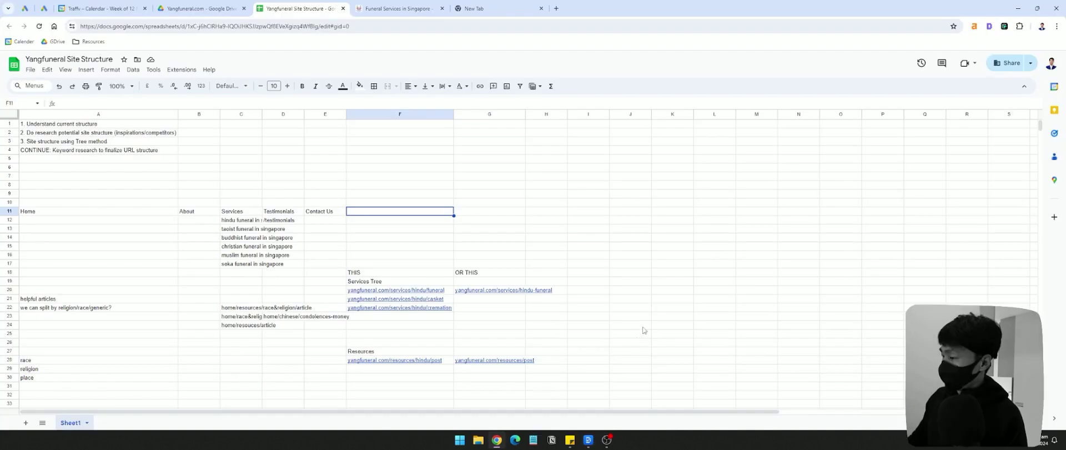
Review the row of main pages from Home to Contact Us and the whole site structure plan
{"action": "left_click_drag", "start_coordinate": [195, 215], "coordinate": [333, 214]}
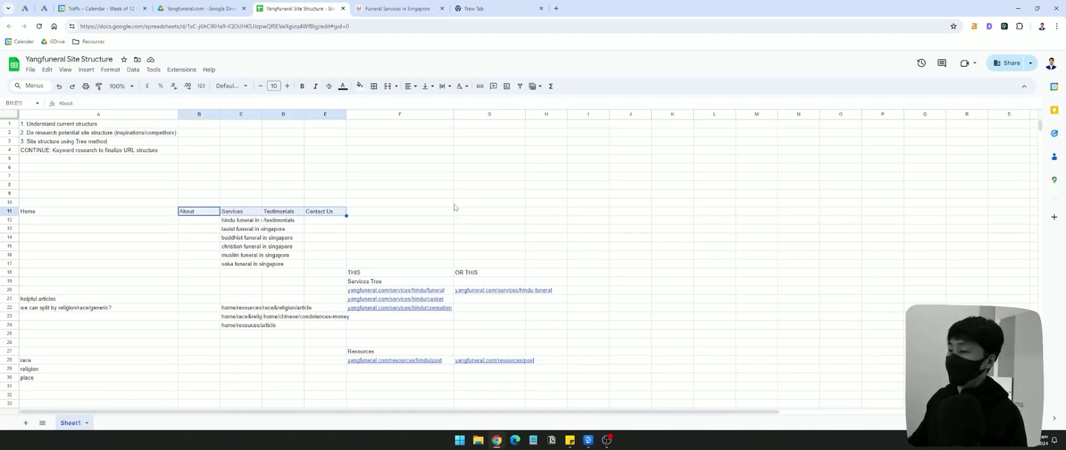
{"action": "left_click_drag", "start_coordinate": [91, 215], "coordinate": [321, 215]}
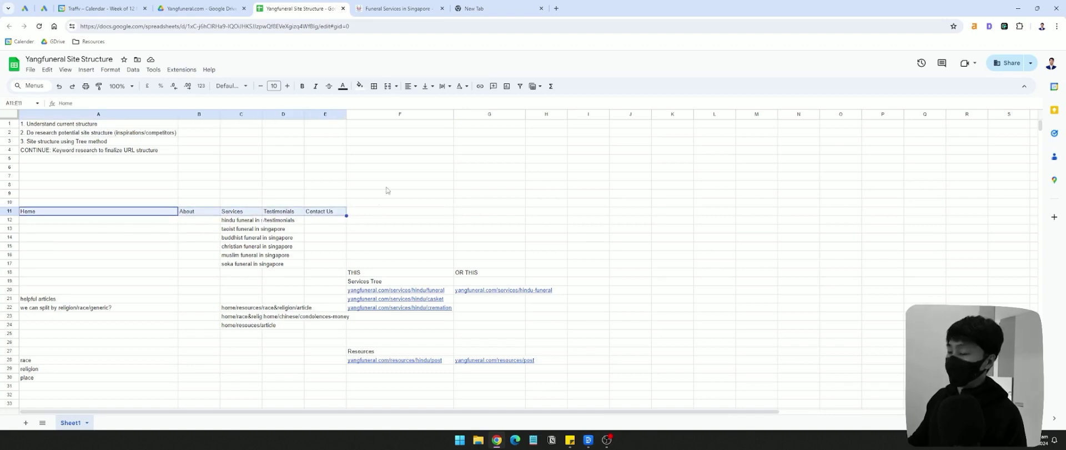
{"action": "left_click", "coordinate": [387, 188]}
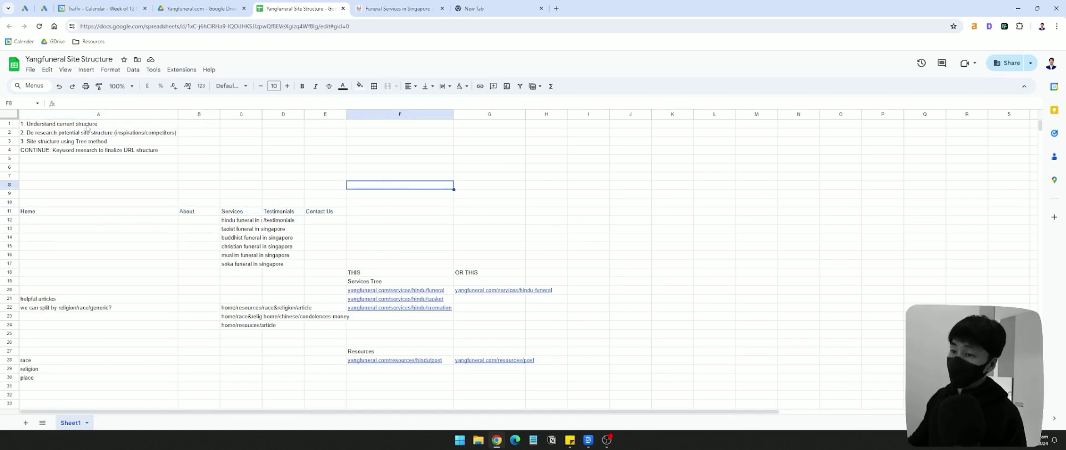
{"action": "left_click_drag", "start_coordinate": [87, 128], "coordinate": [588, 390]}
{"action": "left_click", "coordinate": [666, 245]}
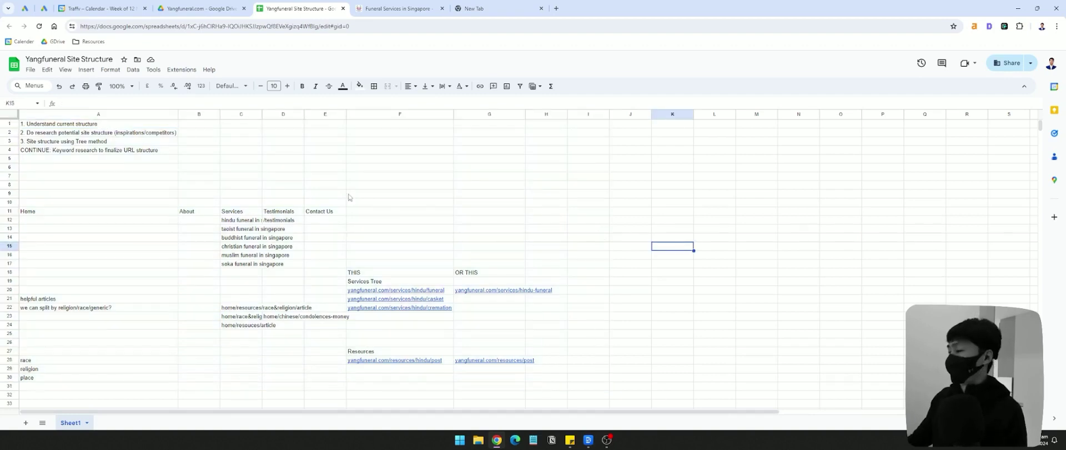
Fit the widths of columns C and D to their contents so the entries are no longer cut off
{"action": "double_click", "coordinate": [262, 115]}
{"action": "left_click", "coordinate": [404, 149]}
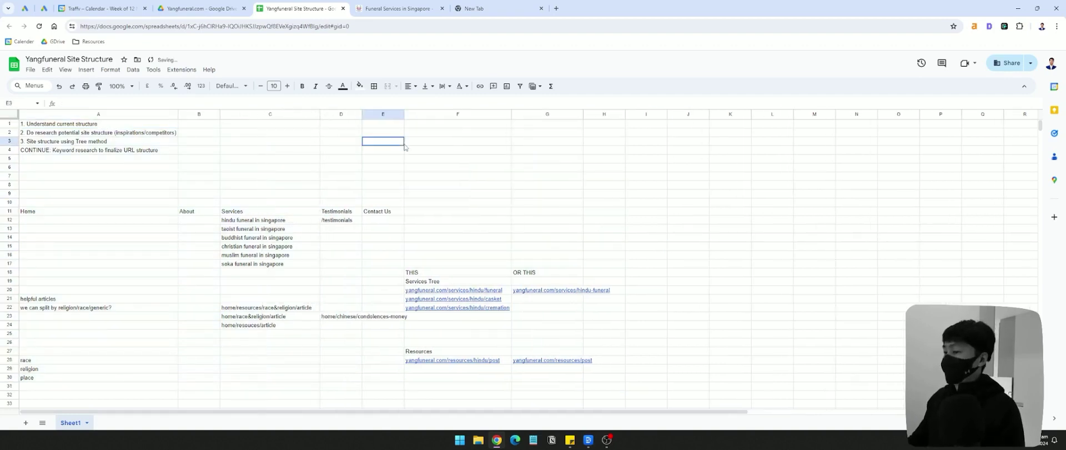
{"action": "double_click", "coordinate": [356, 115]}
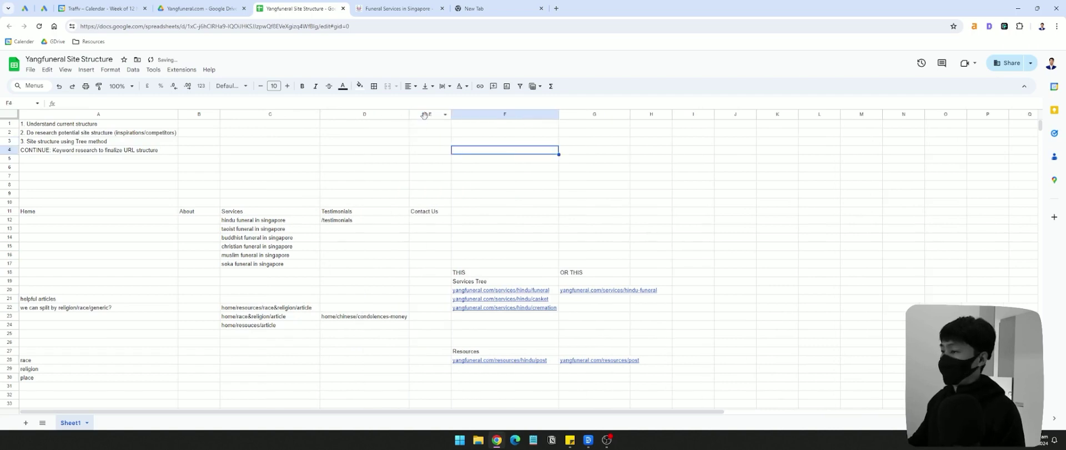
{"action": "left_click", "coordinate": [411, 150]}
{"action": "left_click", "coordinate": [247, 150]}
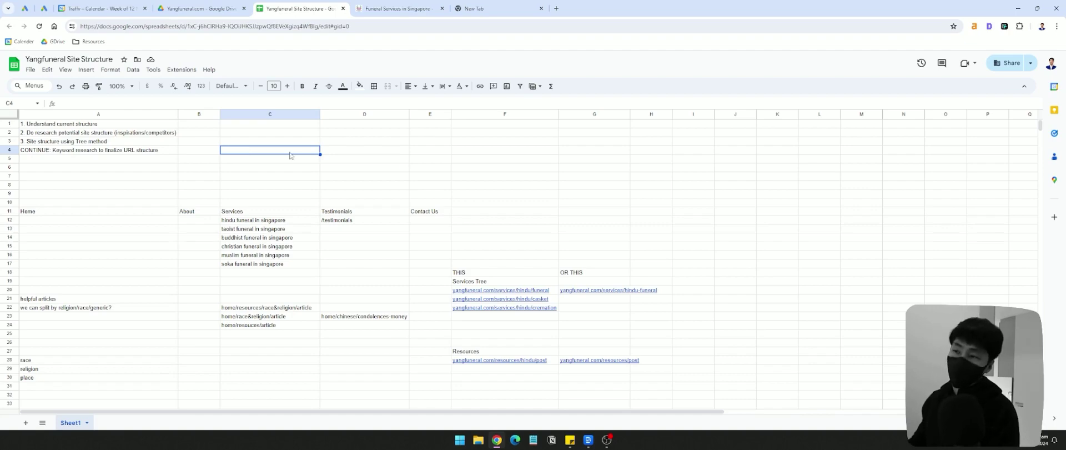
Examine the yangfuneral.com home page, looking at its root URL and main heading
{"action": "left_click", "coordinate": [397, 9]}
{"action": "left_click_drag", "start_coordinate": [116, 31], "coordinate": [161, 26]}
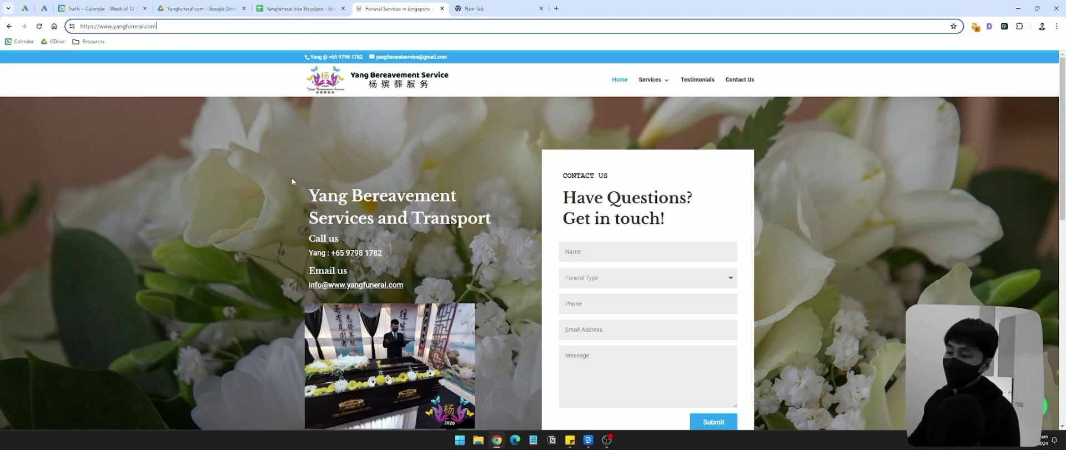
{"action": "left_click_drag", "start_coordinate": [157, 26], "coordinate": [81, 27]}
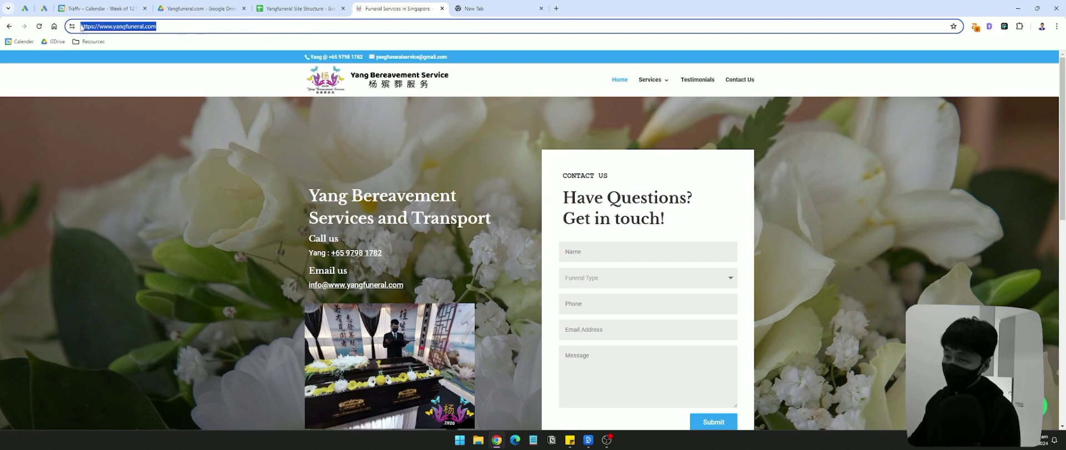
{"action": "left_click", "coordinate": [82, 26]}
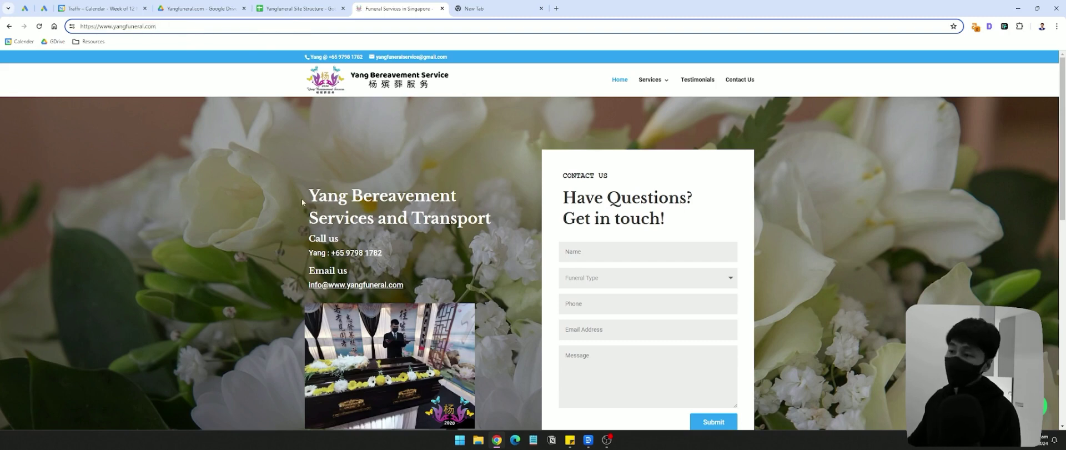
{"action": "left_click_drag", "start_coordinate": [303, 202], "coordinate": [495, 231]}
{"action": "left_click", "coordinate": [397, 213]}
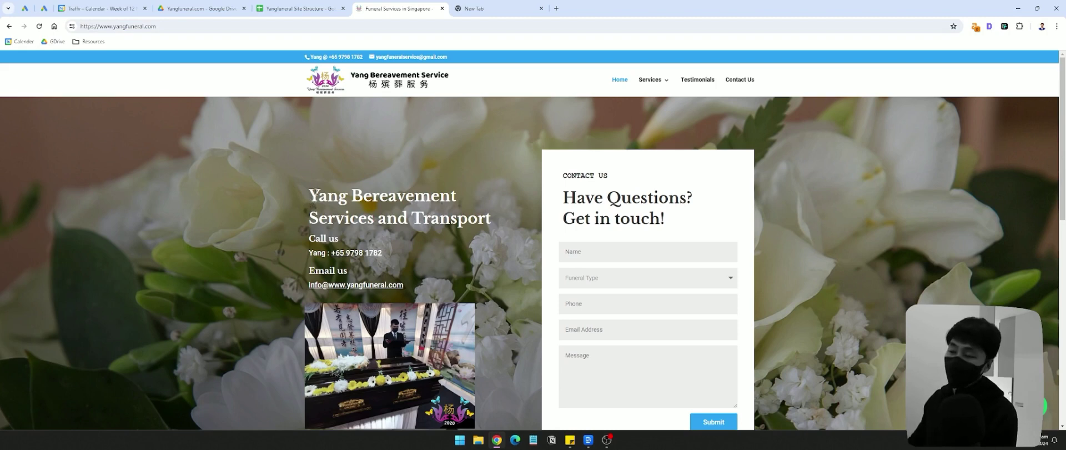
Return to the site structure spreadsheet and review the planning notes in A1:A3
{"action": "left_click", "coordinate": [300, 9]}
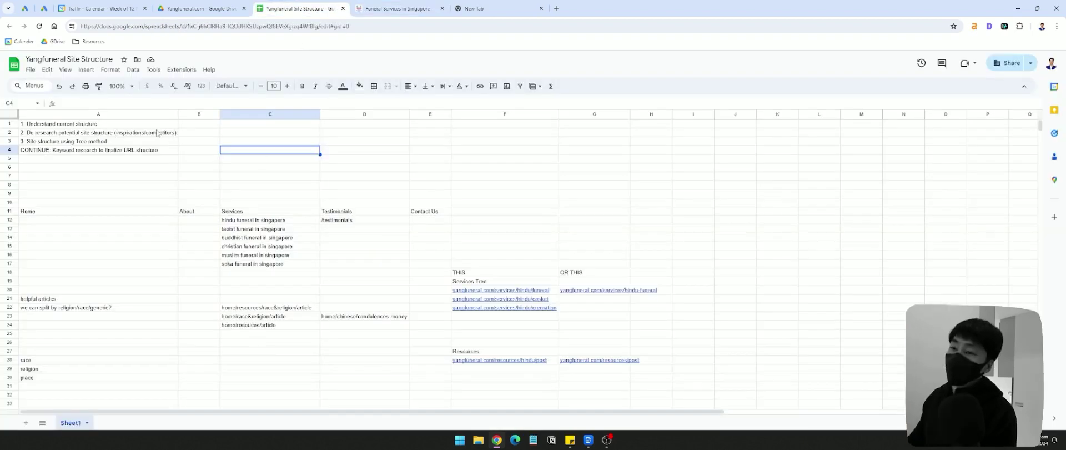
{"action": "left_click", "coordinate": [139, 133]}
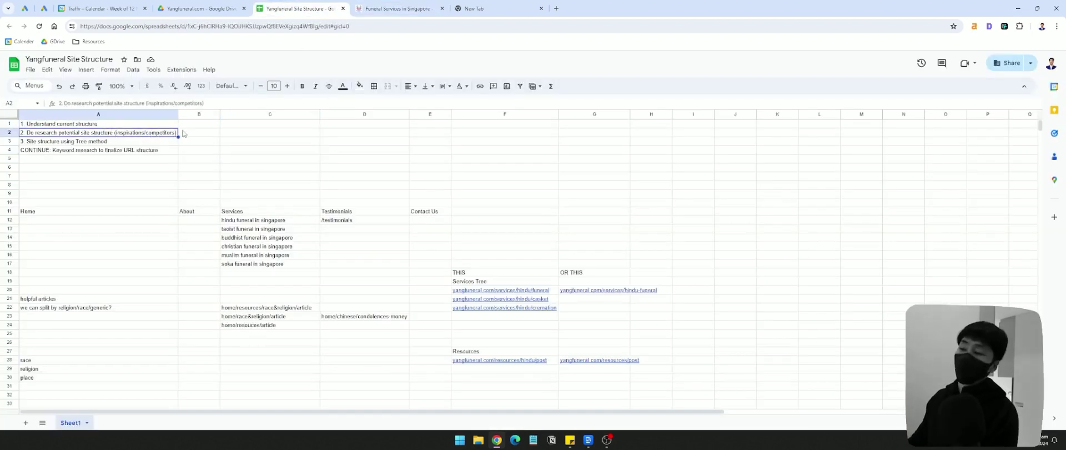
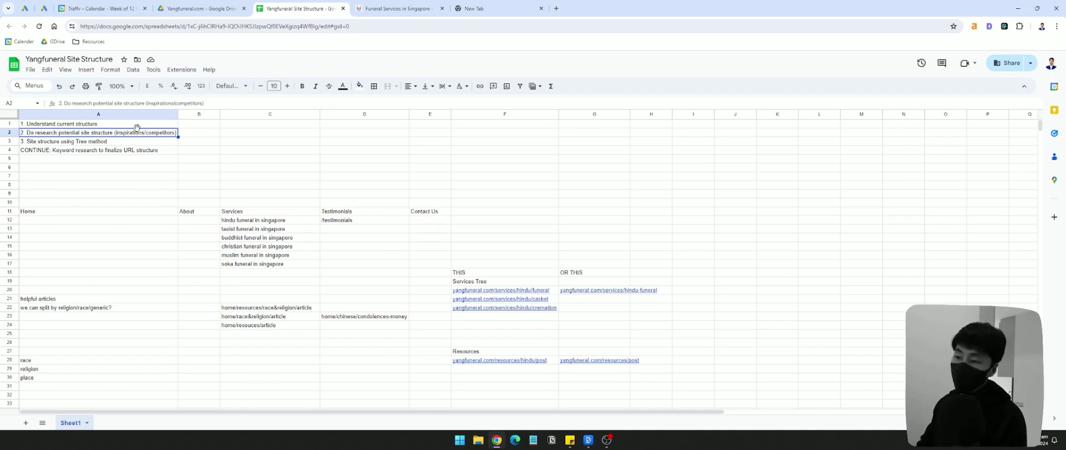
{"action": "left_click", "coordinate": [84, 141]}
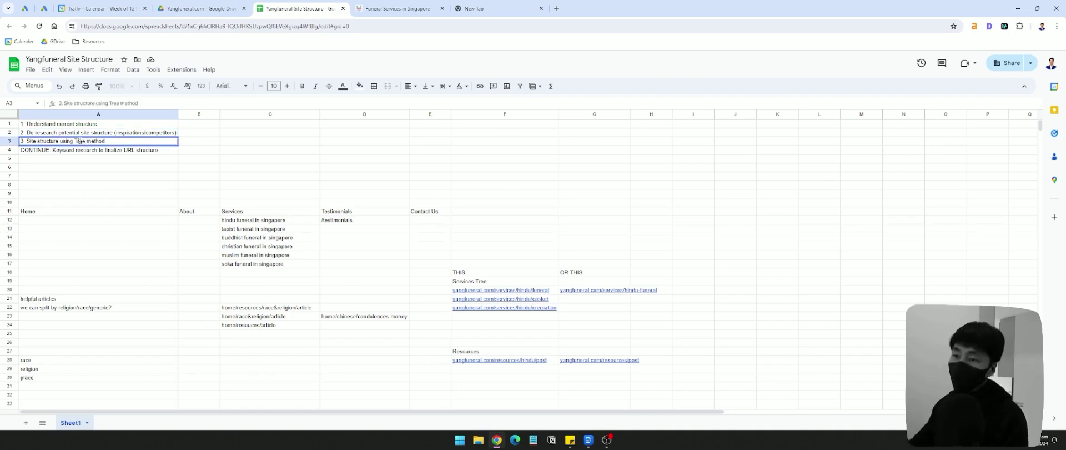
{"action": "double_click", "coordinate": [104, 141]}
{"action": "left_click", "coordinate": [105, 159]}
{"action": "left_click", "coordinate": [102, 133]}
{"action": "left_click_drag", "start_coordinate": [98, 124], "coordinate": [93, 141]}
Add the note "3 clicks / 3 depth" in cell A6 below the planning notes
{"action": "left_click", "coordinate": [92, 160]}
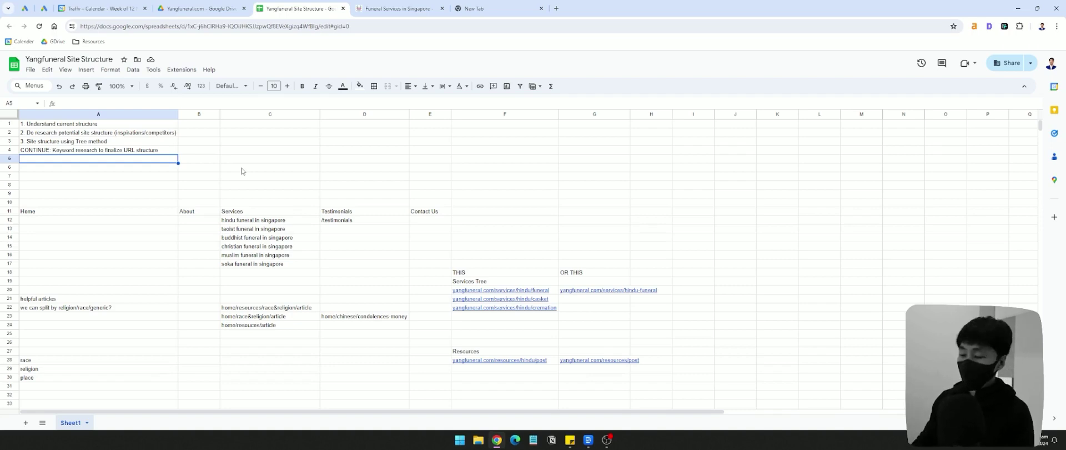
{"action": "key", "text": "Down"}
{"action": "type", "text": "3"}
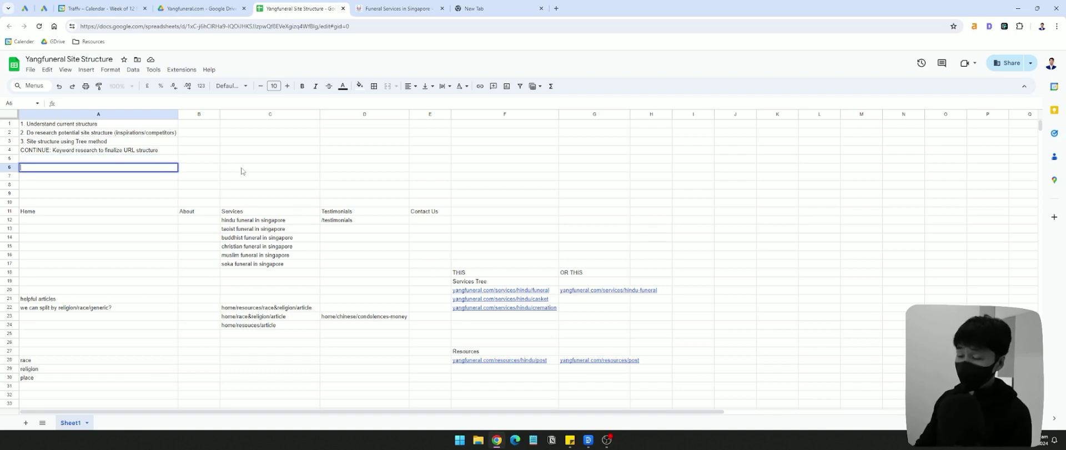
{"action": "type", "text": "3 clicks / 3 depth"}
{"action": "key", "text": "Return"}
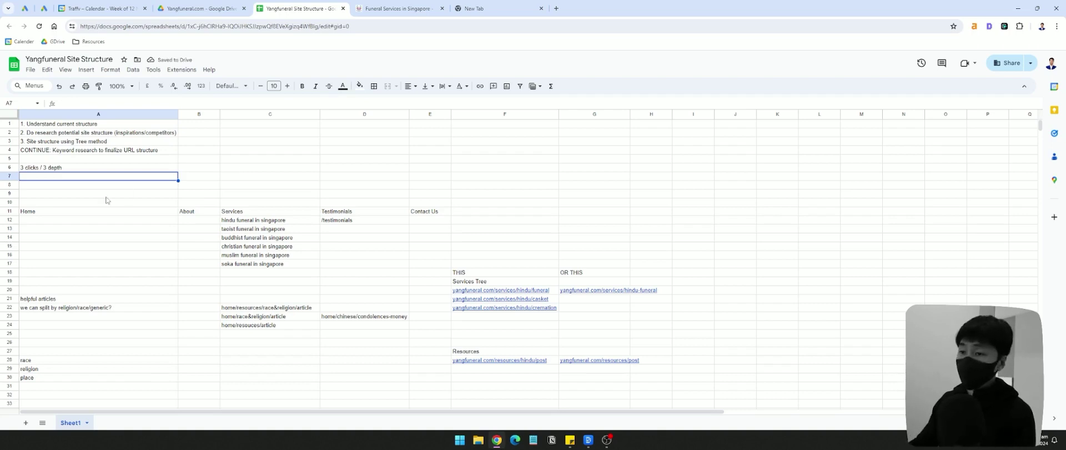
List the example paths "home", "home/services/" and "home/services/service-1" in cells A7 to A9
{"action": "type", "text": "home"}
{"action": "key", "text": "Return"}
{"action": "type", "text": "hop"}
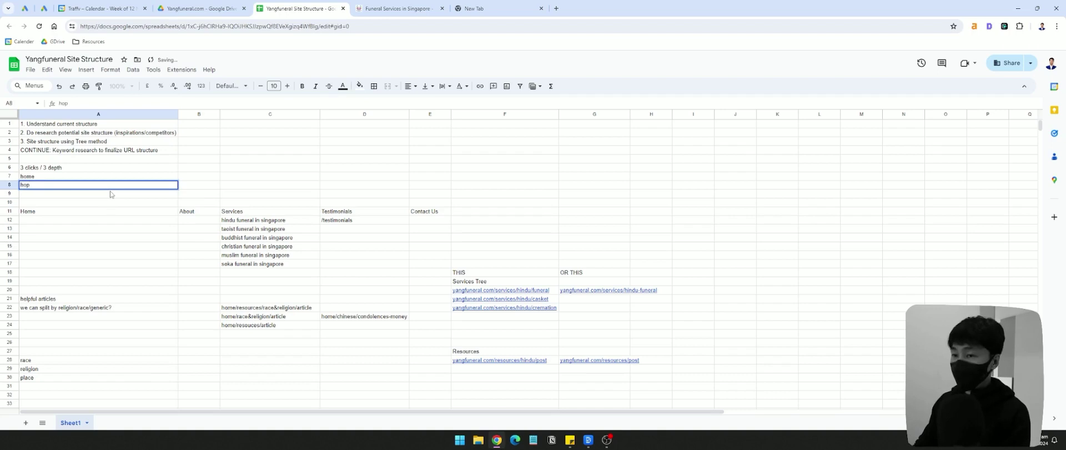
{"action": "key", "text": "BackSpace"}
{"action": "type", "text": "me/"}
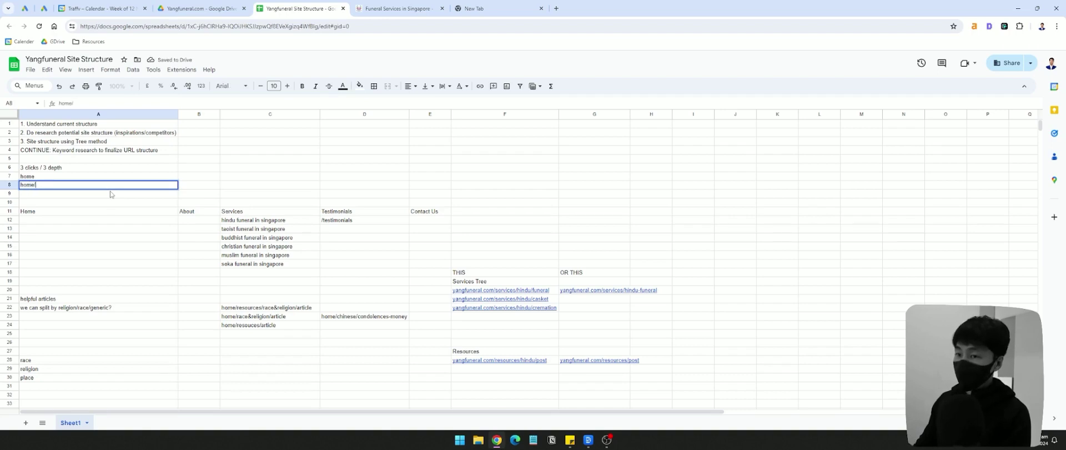
{"action": "type", "text": "services/"}
{"action": "key", "text": "Return"}
{"action": "type", "text": "h"}
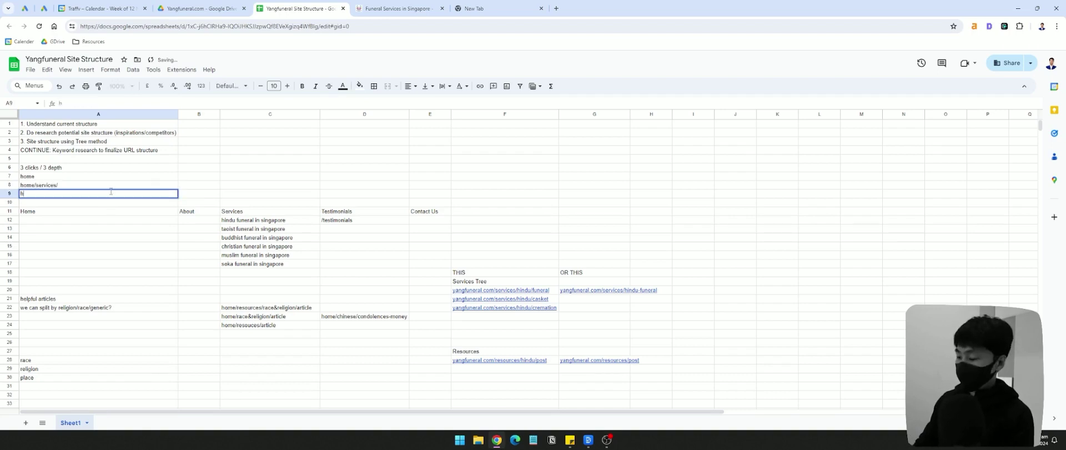
{"action": "type", "text": "ome/services/se"}
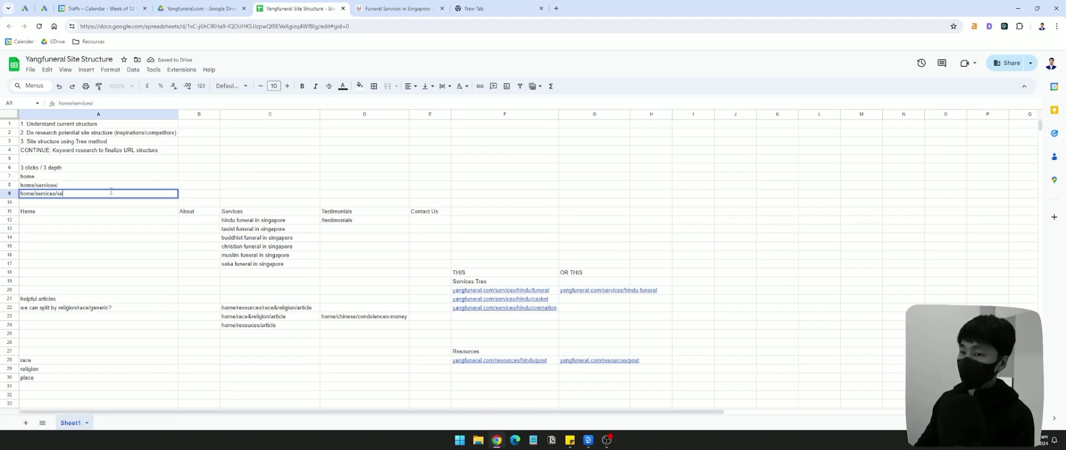
{"action": "type", "text": "rvice-1"}
{"action": "key", "text": "Return"}
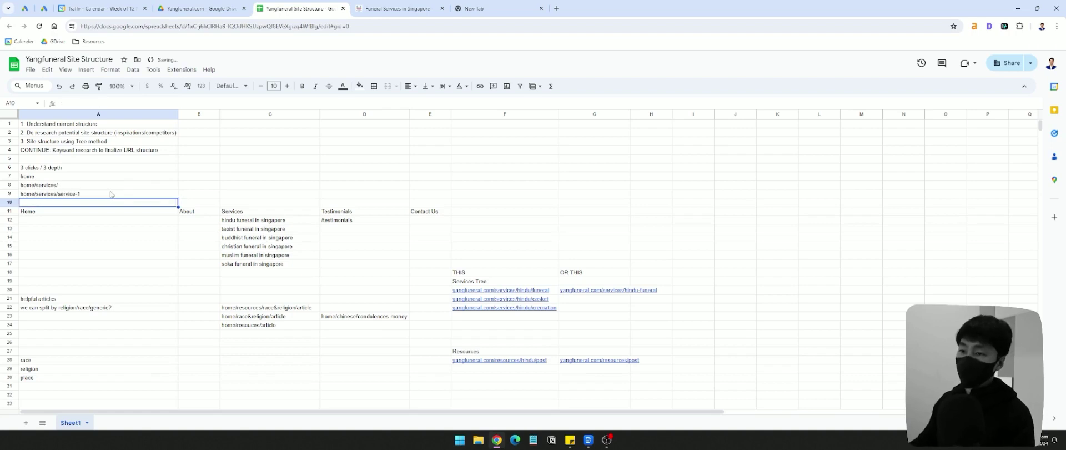
Review the "3 clicks / 3 depth" note and the example paths listed beneath it
{"action": "mouse_move", "coordinate": [66, 176]}
{"action": "left_mouse_down"}
{"action": "mouse_move", "coordinate": [63, 197]}
{"action": "mouse_move", "coordinate": [65, 169]}
{"action": "left_mouse_up"}
{"action": "key", "text": "ctrl+z"}
{"action": "left_click", "coordinate": [29, 169]}
{"action": "double_click", "coordinate": [29, 169]}
{"action": "left_click", "coordinate": [85, 178]}
{"action": "left_click", "coordinate": [84, 203]}
{"action": "left_click", "coordinate": [82, 184]}
{"action": "left_click", "coordinate": [80, 177]}
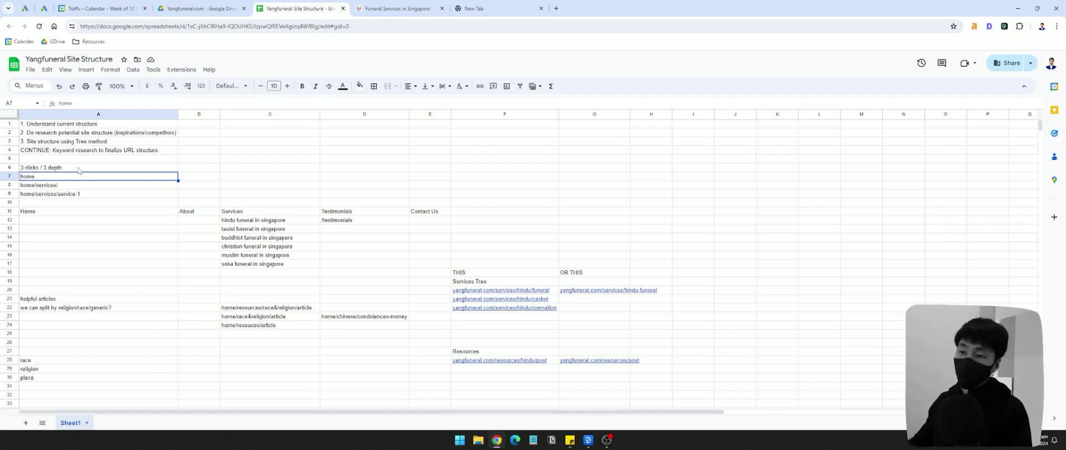
Extend the path in A9 to "home/services/service-1/xxx/xxx-xxx-xxx" as an example of excessive depth
{"action": "left_click", "coordinate": [52, 195]}
{"action": "double_click", "coordinate": [78, 192]}
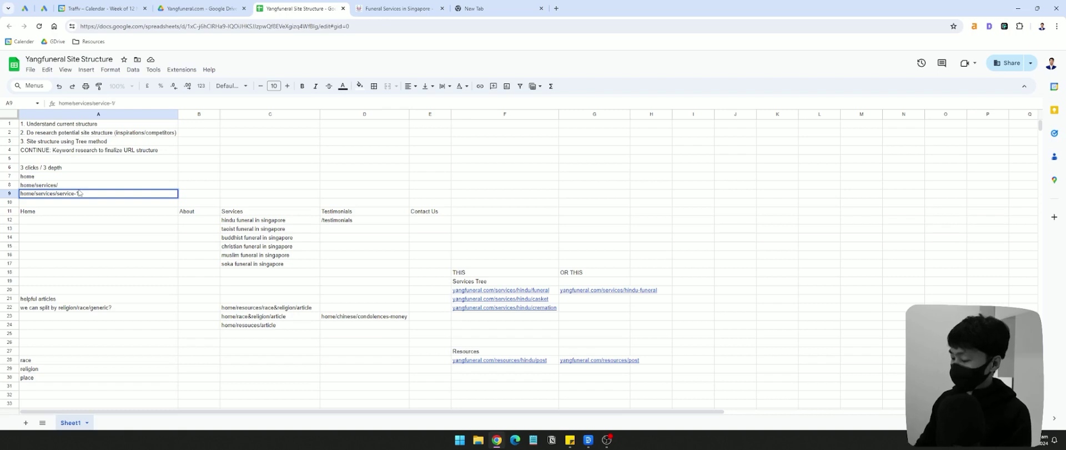
{"action": "type", "text": "/xxx/xxx-xxx-xxx"}
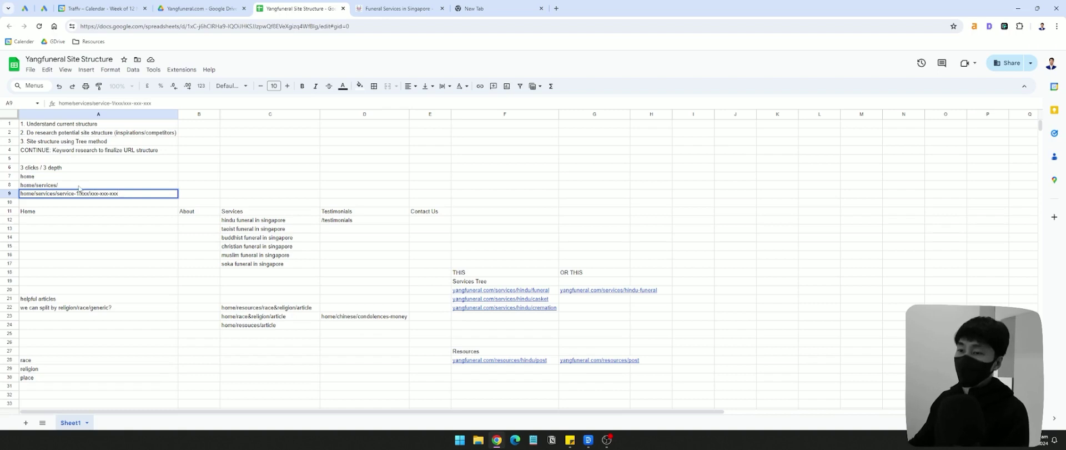
{"action": "key", "text": "Return"}
Clear the example path from cell A9
{"action": "left_click", "coordinate": [80, 194]}
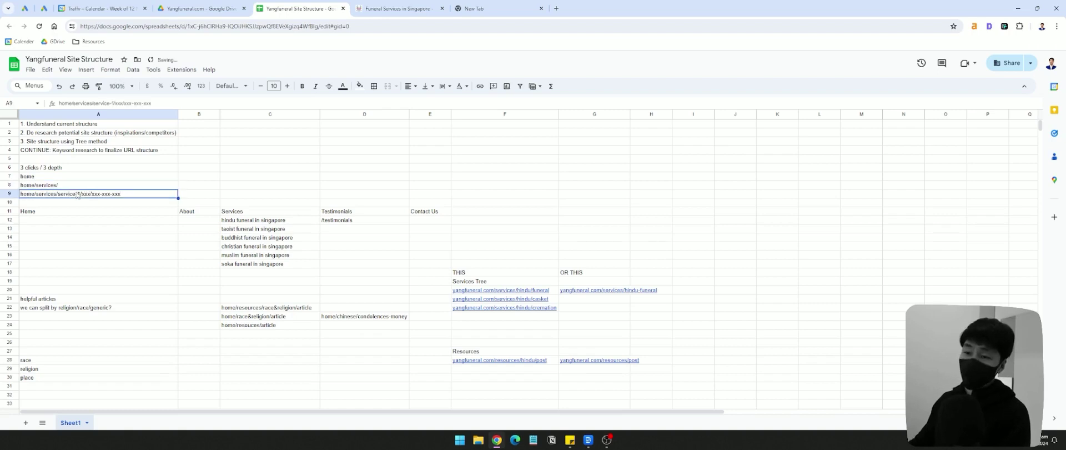
{"action": "key", "text": "Delete"}
{"action": "left_click_drag", "start_coordinate": [83, 158], "coordinate": [80, 182]}
{"action": "left_click", "coordinate": [80, 182]}
Review the services and resources URL options together with the rest of the site structure plan
{"action": "left_click_drag", "start_coordinate": [489, 255], "coordinate": [594, 316]}
{"action": "left_click", "coordinate": [198, 229]}
{"action": "left_click_drag", "start_coordinate": [155, 194], "coordinate": [667, 379]}
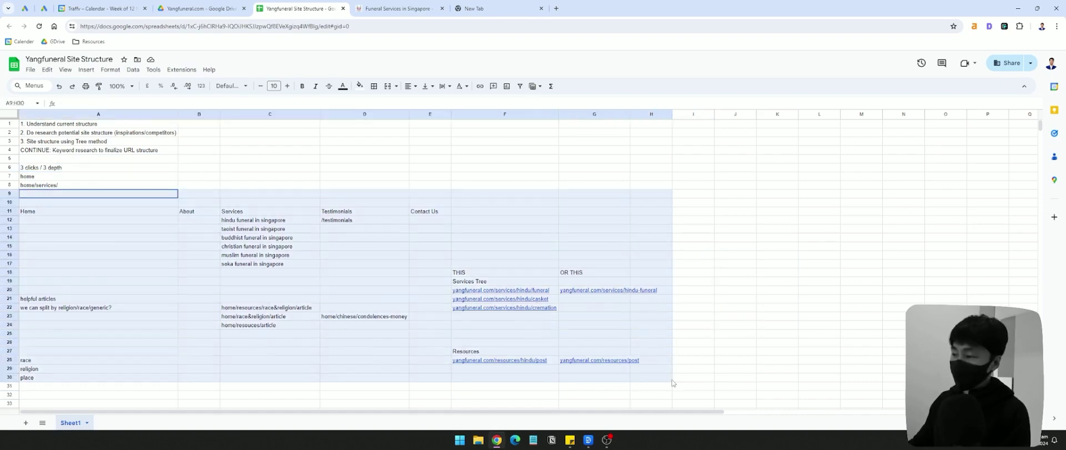
{"action": "left_click", "coordinate": [731, 273]}
{"action": "left_click", "coordinate": [607, 440]}
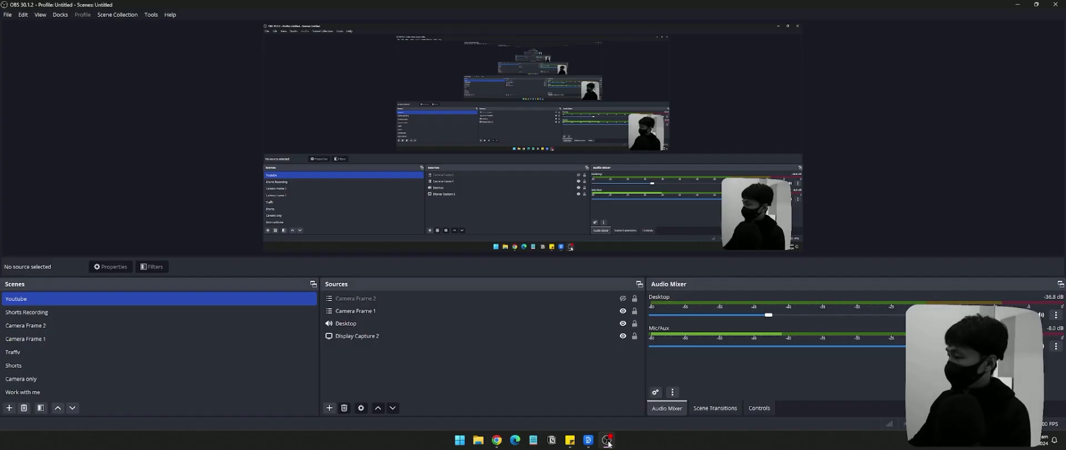
{"action": "left_click", "coordinate": [608, 441]}
{"action": "left_click", "coordinate": [607, 441]}
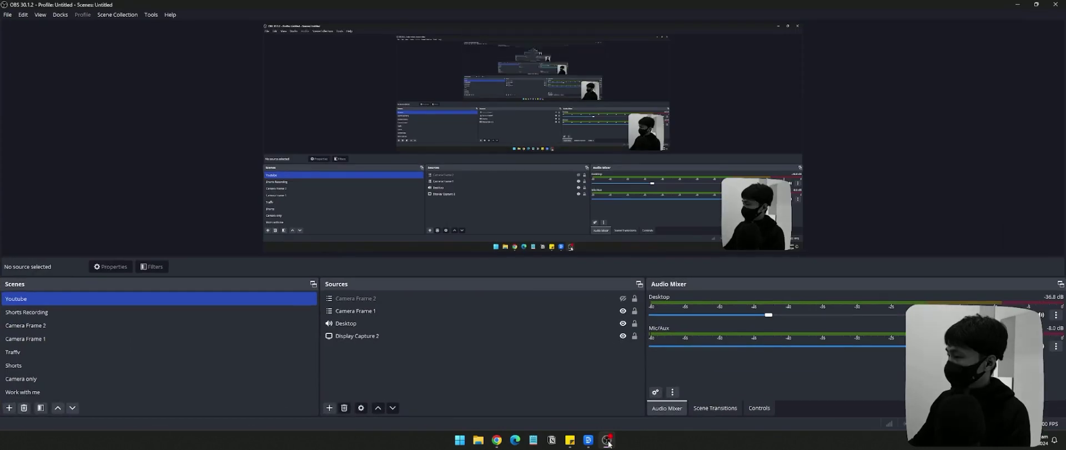
Return to the site structure spreadsheet and clear the "3 clicks / 3 depth" note and its example paths from A6:A8
{"action": "left_click", "coordinate": [608, 441]}
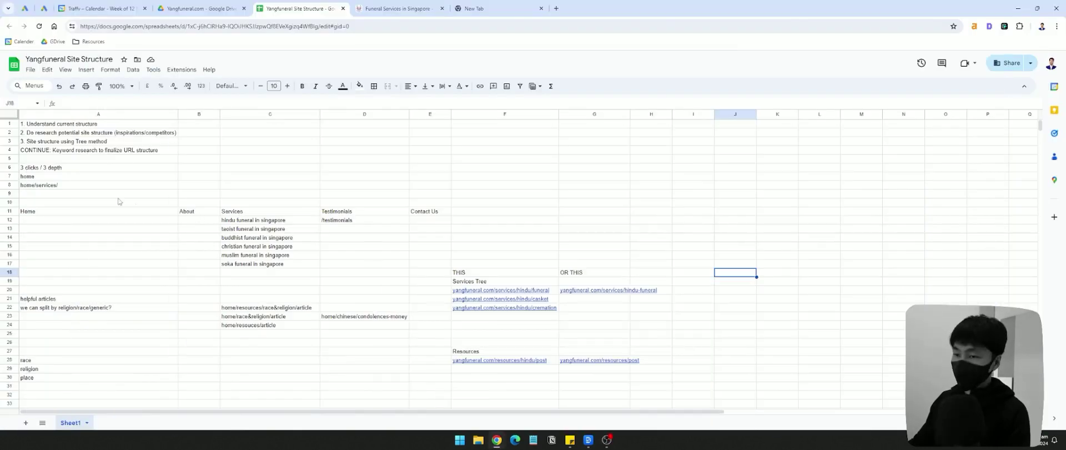
{"action": "left_click", "coordinate": [48, 152]}
{"action": "left_click_drag", "start_coordinate": [70, 124], "coordinate": [68, 150]}
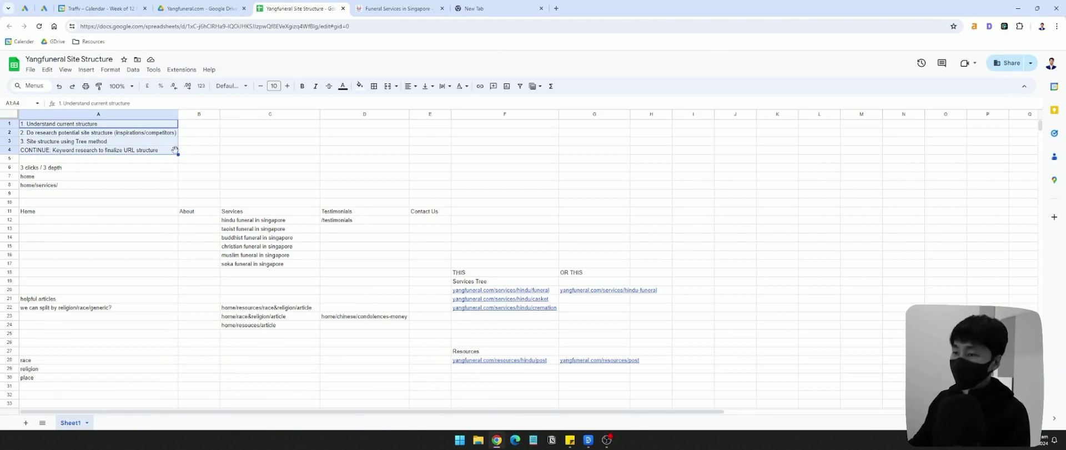
{"action": "left_click", "coordinate": [66, 169]}
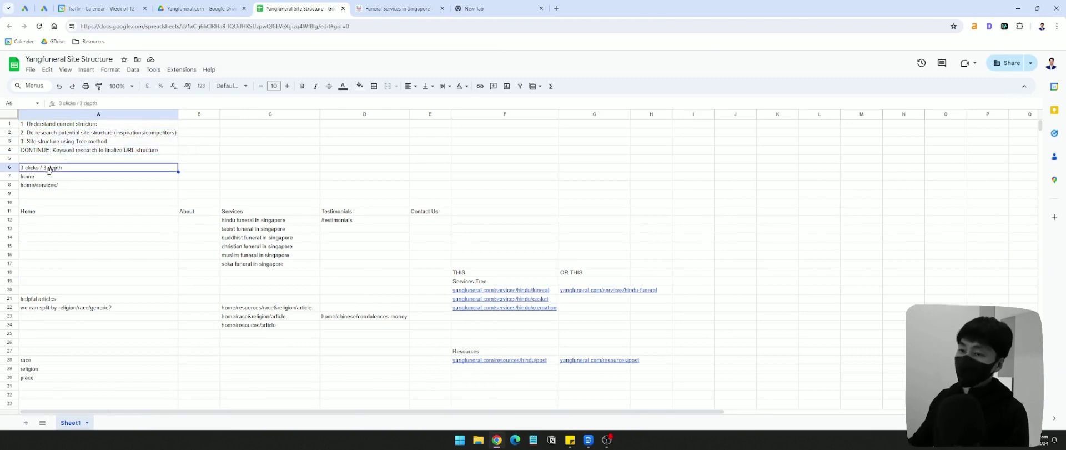
{"action": "left_click_drag", "start_coordinate": [55, 169], "coordinate": [55, 188]}
{"action": "key", "text": "Delete"}
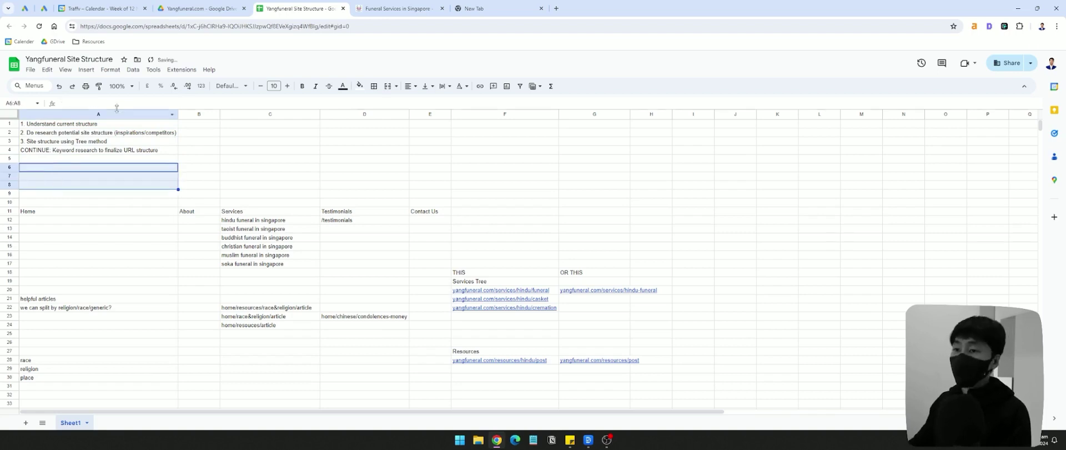
Close the unused blank browser tab
{"action": "left_click", "coordinate": [73, 126]}
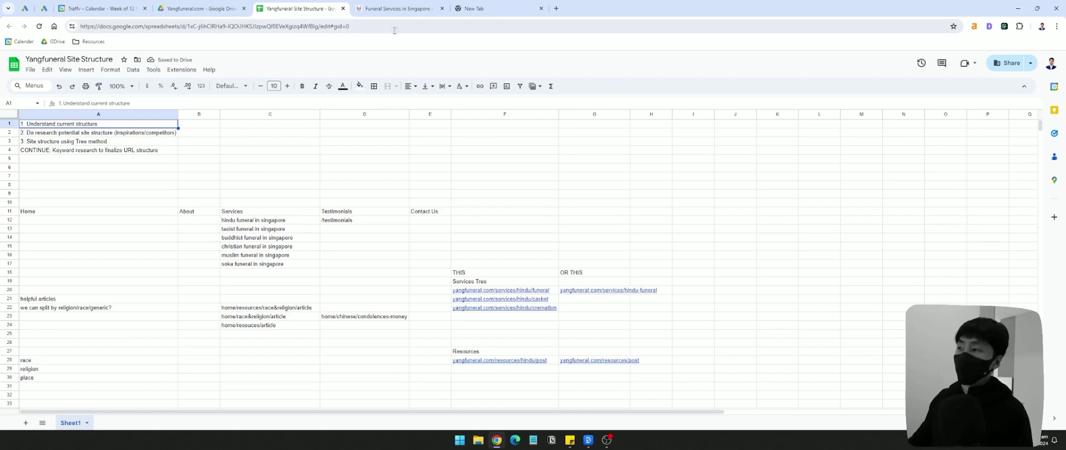
{"action": "left_click", "coordinate": [396, 9]}
{"action": "left_click", "coordinate": [472, 9]}
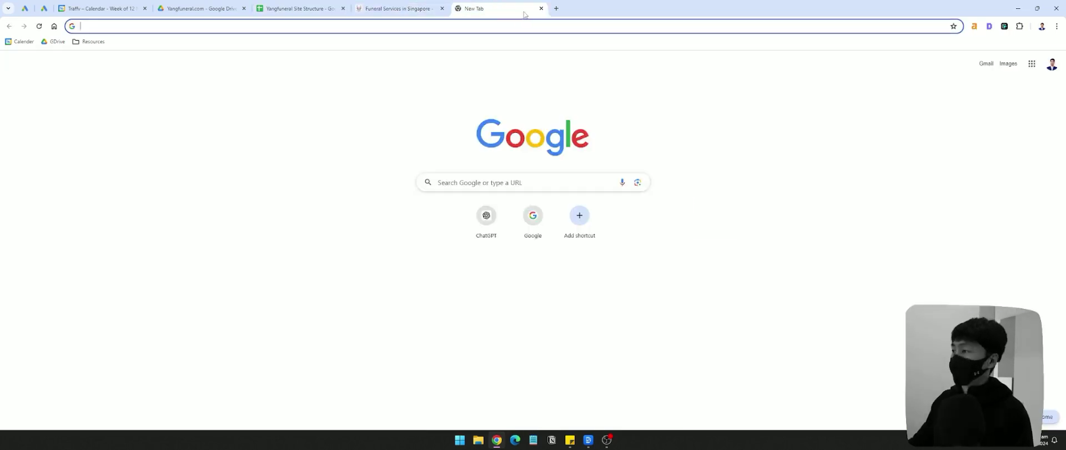
{"action": "left_click", "coordinate": [541, 8]}
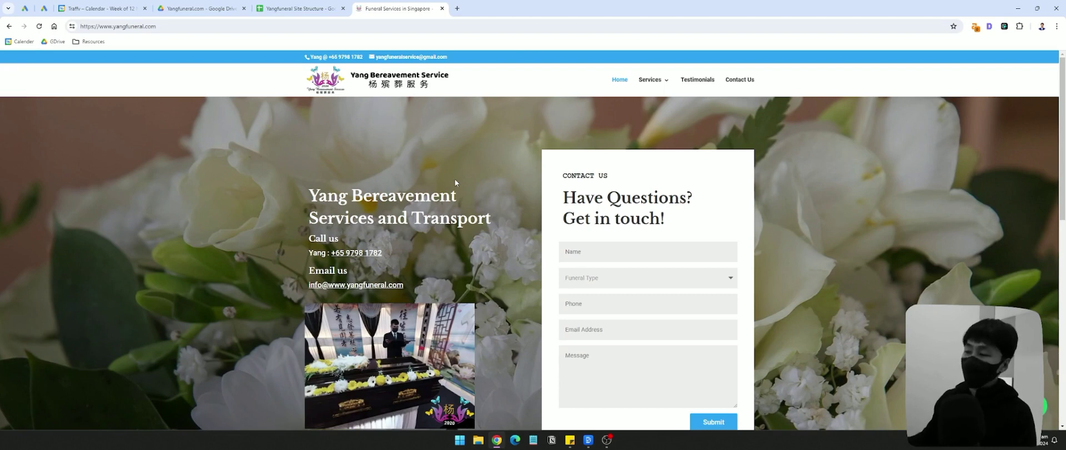
Go back to the spreadsheet and enter "Hub" in A6 and "Spoke" in A7
{"action": "key", "text": "ctrl+shift+Tab"}
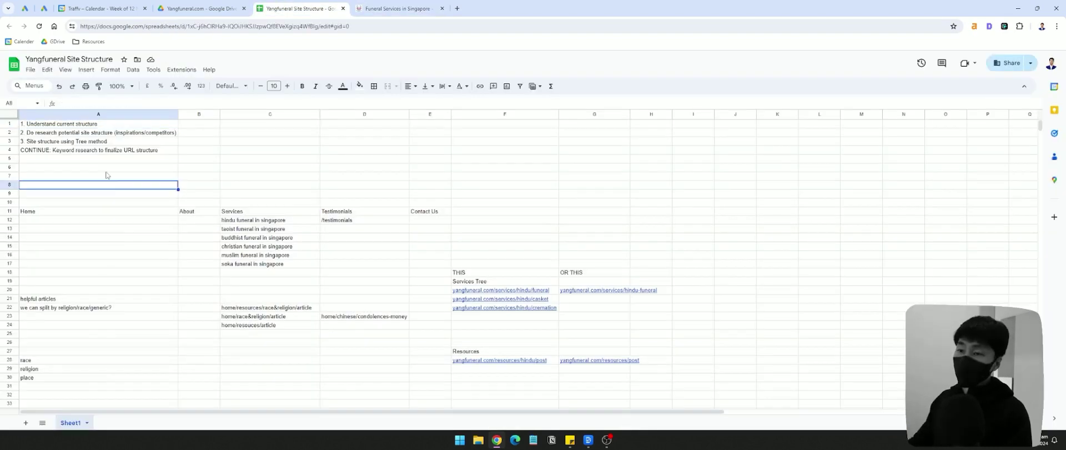
{"action": "type", "text": "Hub"}
{"action": "key", "text": "Return"}
{"action": "type", "text": "Spoke"}
{"action": "key", "text": "Return"}
{"action": "key", "text": "Up"}
{"action": "left_click", "coordinate": [73, 168]}
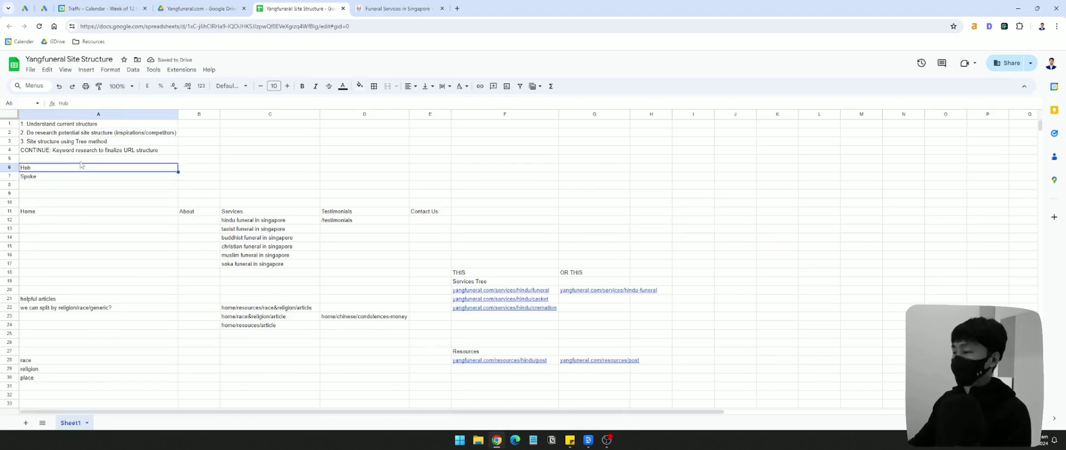
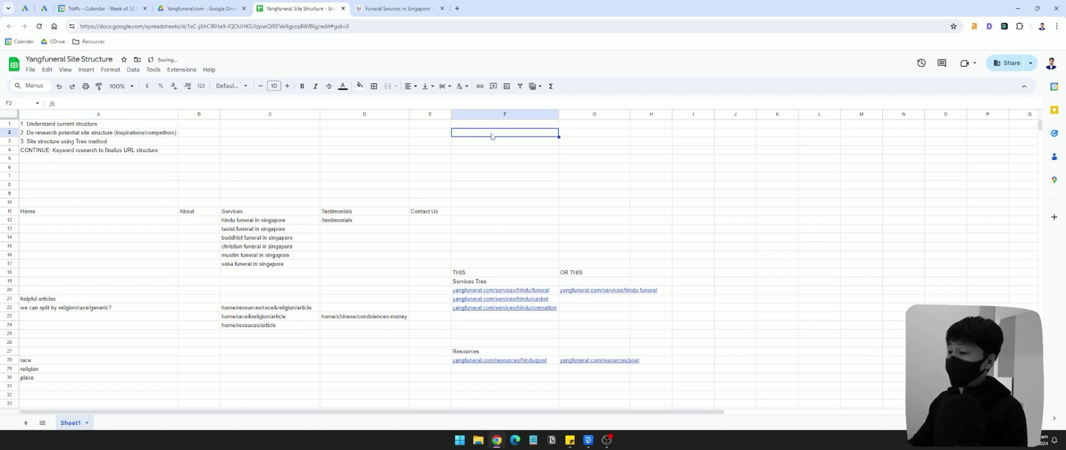
Enter "TREE", "Trunk" and "Branch" down cells D1 to D3
{"action": "left_click", "coordinate": [361, 125]}
{"action": "type", "text": "TREE"}
{"action": "key", "text": "Return"}
{"action": "type", "text": "Trunk"}
{"action": "key", "text": "Return"}
{"action": "type", "text": "Branch"}
{"action": "key", "text": "Return"}
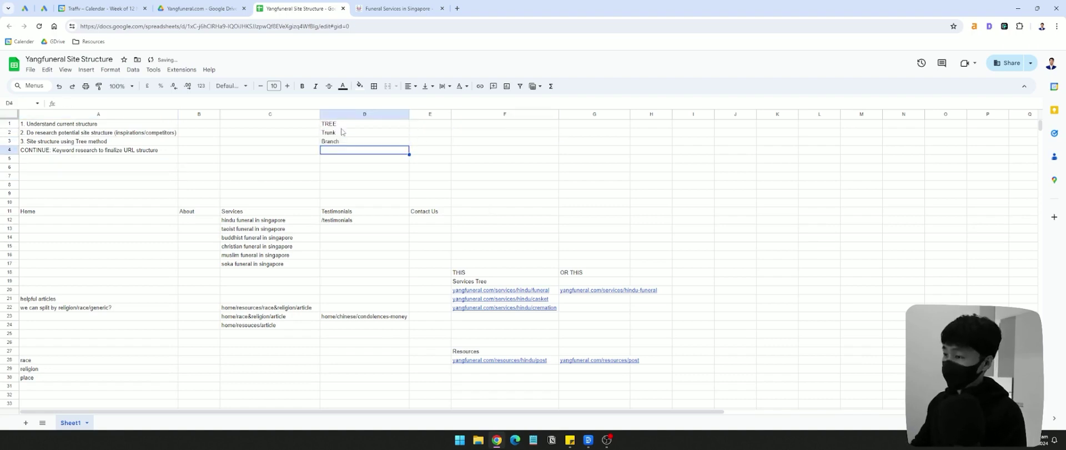
Move "Branch" to E2 beside "Trunk" and enter "Leafs" in F2
{"action": "left_click", "coordinate": [345, 141]}
{"action": "key", "text": "ctrl+x"}
{"action": "left_click", "coordinate": [424, 133]}
{"action": "key", "text": "ctrl+v"}
{"action": "left_click", "coordinate": [425, 142]}
{"action": "left_click", "coordinate": [427, 135]}
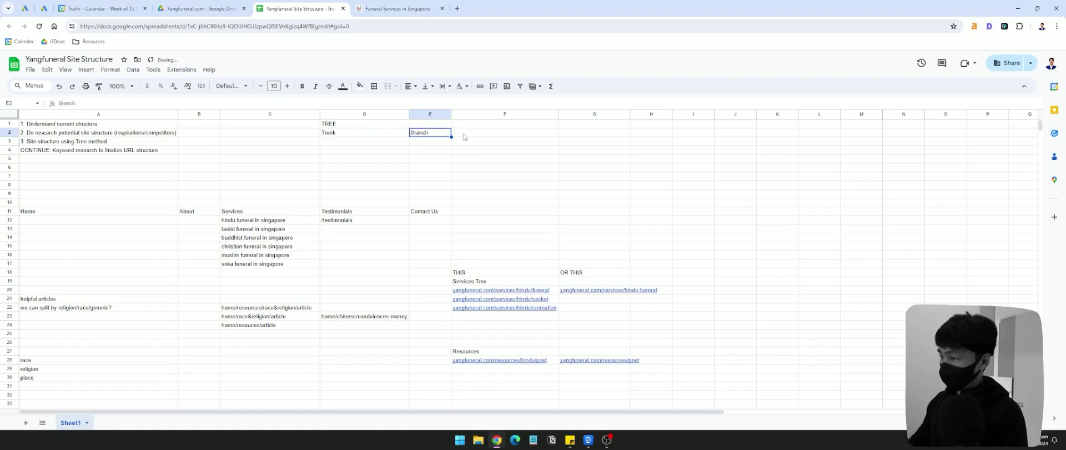
{"action": "left_click", "coordinate": [464, 134]}
{"action": "type", "text": "Leafs"}
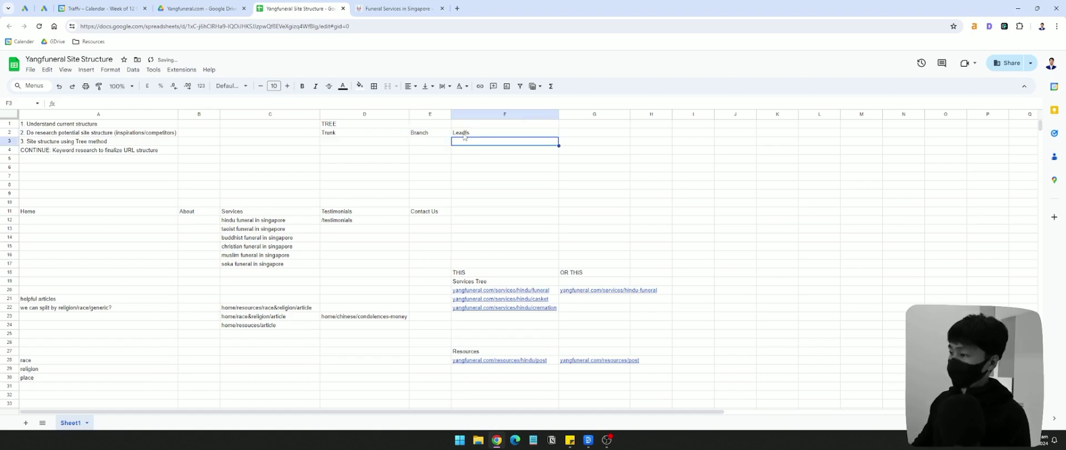
{"action": "key", "text": "Return"}
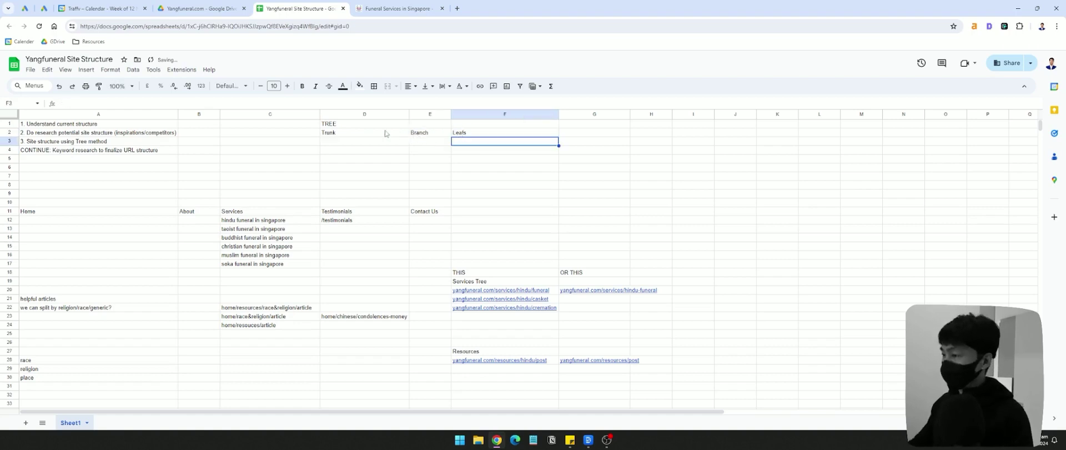
Examine the Trunk, Branch and Leafs labels of the tree method together with the numbered planning steps
{"action": "left_click_drag", "start_coordinate": [399, 134], "coordinate": [461, 133]}
{"action": "left_click", "coordinate": [96, 150]}
{"action": "left_click", "coordinate": [103, 143]}
{"action": "left_click", "coordinate": [105, 150]}
{"action": "left_click_drag", "start_coordinate": [100, 134], "coordinate": [102, 153]}
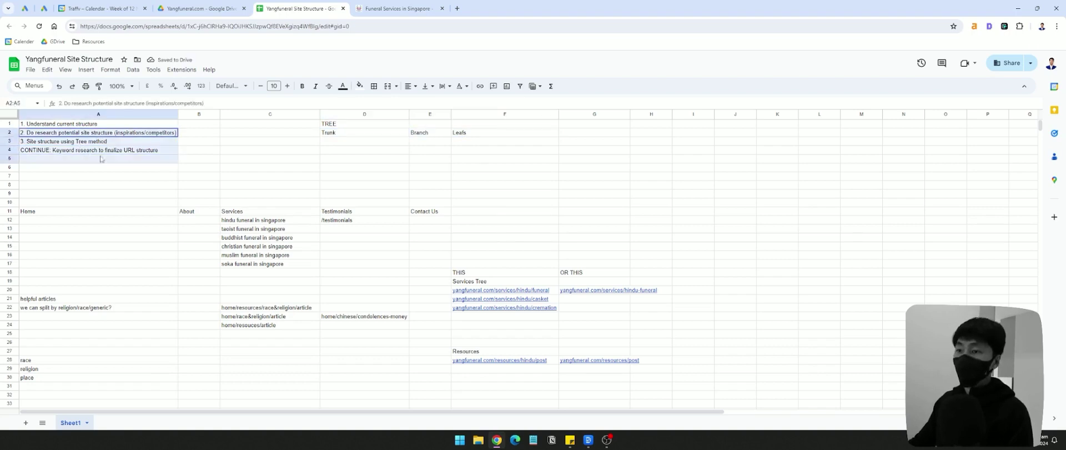
{"action": "left_click", "coordinate": [429, 133]}
{"action": "left_click", "coordinate": [470, 133]}
{"action": "left_click", "coordinate": [388, 134]}
{"action": "left_click", "coordinate": [461, 135]}
{"action": "left_click", "coordinate": [249, 125]}
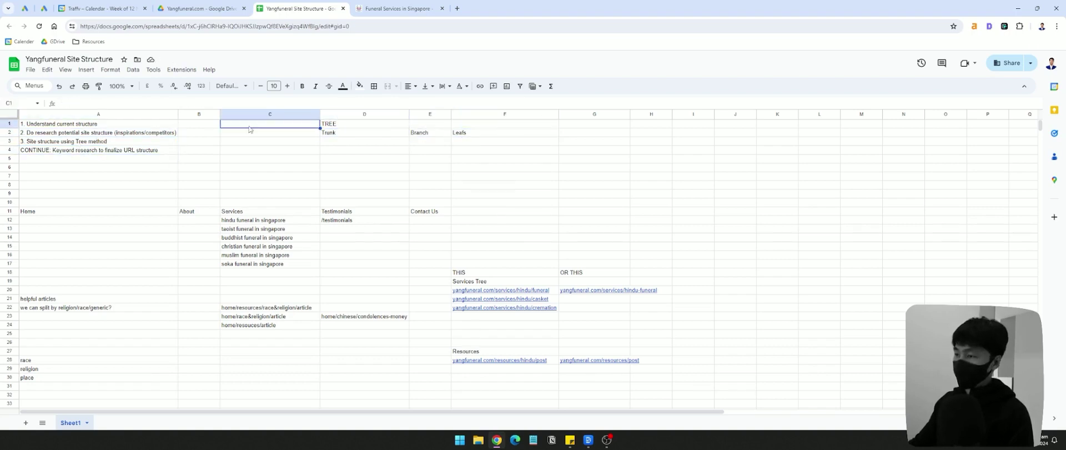
{"action": "left_click_drag", "start_coordinate": [244, 140], "coordinate": [345, 142]}
{"action": "left_click", "coordinate": [430, 134]}
{"action": "mouse_move", "coordinate": [466, 133]}
{"action": "left_mouse_down"}
{"action": "mouse_move", "coordinate": [333, 135]}
{"action": "mouse_move", "coordinate": [478, 135]}
{"action": "left_mouse_up"}
{"action": "left_click", "coordinate": [395, 125]}
{"action": "left_click", "coordinate": [472, 133]}
{"action": "left_click", "coordinate": [300, 135]}
{"action": "left_click", "coordinate": [383, 135]}
{"action": "left_click", "coordinate": [431, 135]}
{"action": "left_click", "coordinate": [487, 135]}
{"action": "left_click", "coordinate": [356, 136]}
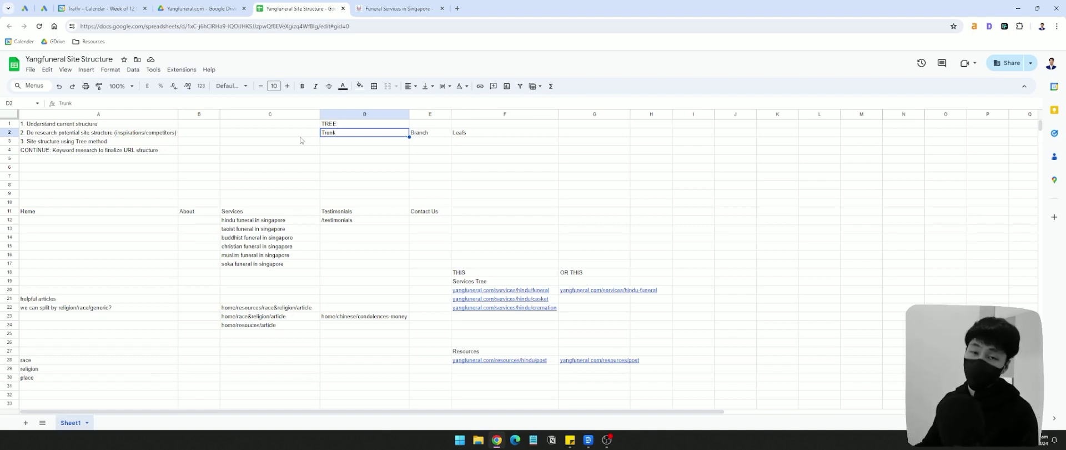
{"action": "left_click", "coordinate": [301, 134]}
{"action": "left_click", "coordinate": [361, 133]}
{"action": "left_click", "coordinate": [333, 125]}
{"action": "left_click", "coordinate": [358, 134]}
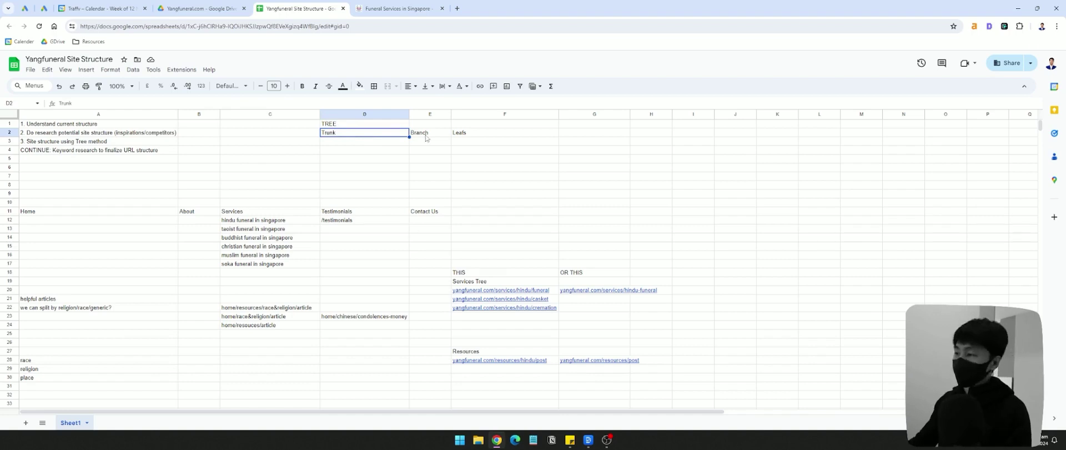
Add three more "Branch" entries below the first one, in cells E3 to E5
{"action": "left_click", "coordinate": [428, 141]}
{"action": "type", "text": "Branch"}
{"action": "key", "text": "Return"}
{"action": "key", "text": "Up"}
{"action": "key", "text": "ctrl+c"}
{"action": "key", "text": "Down"}
{"action": "key", "text": "ctrl+v"}
{"action": "key", "text": "Down"}
{"action": "key", "text": "ctrl+v"}
{"action": "key", "text": "Down"}
{"action": "key", "text": "Up"}
{"action": "key", "text": "Up"}
{"action": "key", "text": "Up"}
{"action": "key", "text": "Up"}
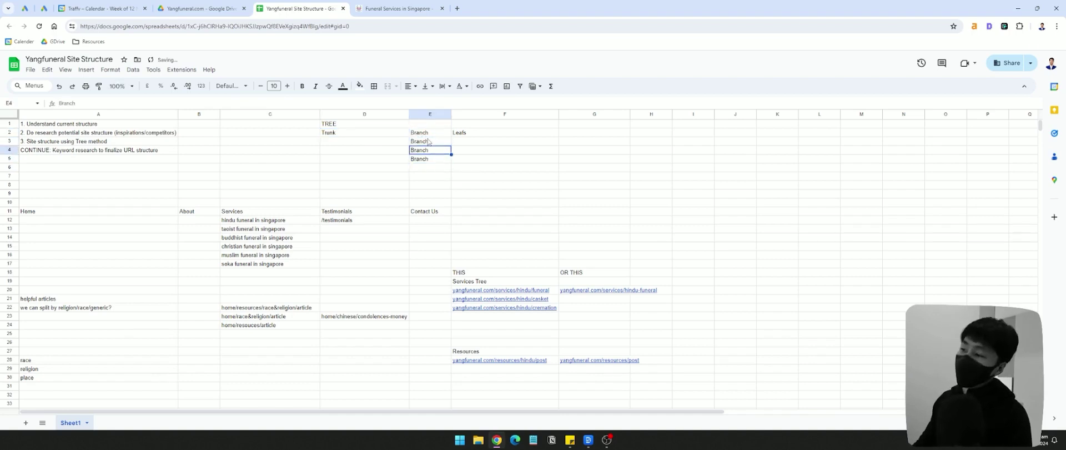
Copy "Leafs" from F2 across cells G2 to J2 along the first branch
{"action": "key", "text": "Right"}
{"action": "key", "text": "ctrl+c"}
{"action": "key", "text": "Left"}
{"action": "key", "text": "Right"}
{"action": "key", "text": "Right"}
{"action": "key", "text": "ctrl+v"}
{"action": "key", "text": "Right"}
{"action": "key", "text": "ctrl+v"}
{"action": "key", "text": "Right"}
{"action": "key", "text": "ctrl+v"}
{"action": "key", "text": "Right"}
{"action": "key", "text": "ctrl+v"}
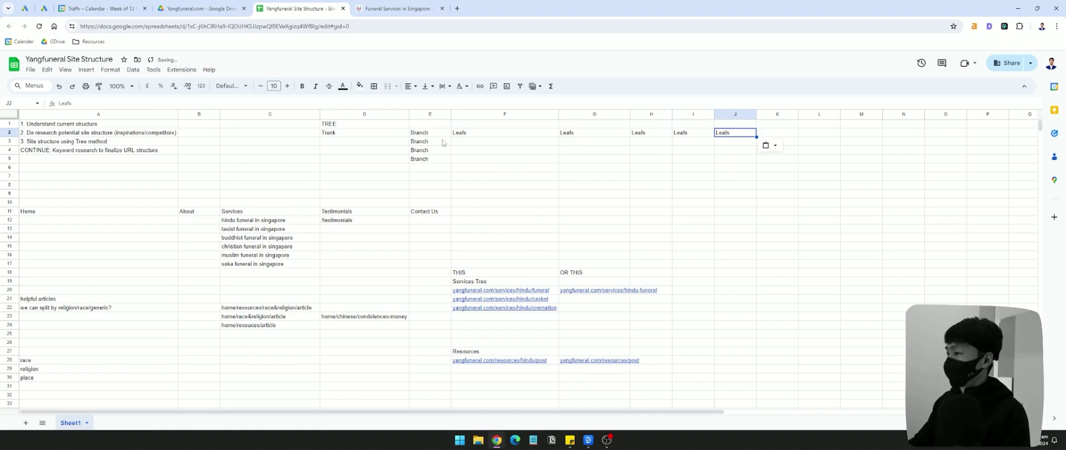
Fill cells F3 to J3 with "Leafs" for the second branch
{"action": "left_click", "coordinate": [461, 142]}
{"action": "key", "text": "ctrl+v"}
{"action": "key", "text": "Right"}
{"action": "key", "text": "ctrl+v"}
{"action": "key", "text": "Right"}
{"action": "key", "text": "ctrl+v"}
{"action": "key", "text": "Right"}
{"action": "key", "text": "ctrl+v"}
{"action": "key", "text": "Right"}
{"action": "key", "text": "ctrl+v"}
Change the "Leafs" entries in F2:J3 to "Leaf" for both branches
{"action": "left_click", "coordinate": [475, 152]}
{"action": "left_click_drag", "start_coordinate": [474, 141], "coordinate": [563, 144]}
{"action": "left_click", "coordinate": [502, 149]}
{"action": "left_click", "coordinate": [472, 141]}
{"action": "key", "text": "ctrl+c"}
{"action": "left_click_drag", "start_coordinate": [472, 132], "coordinate": [598, 142]}
{"action": "key", "text": "ctrl+v"}
{"action": "left_click", "coordinate": [663, 151]}
{"action": "left_click", "coordinate": [485, 152]}
{"action": "left_click", "coordinate": [467, 144]}
{"action": "left_click", "coordinate": [441, 143]}
{"action": "left_click", "coordinate": [472, 142]}
{"action": "left_click", "coordinate": [425, 142]}
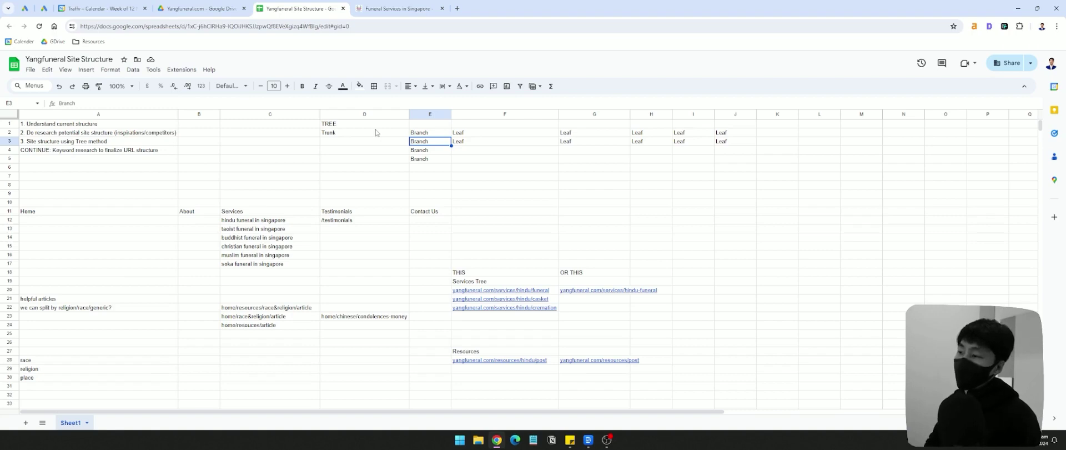
Clear the trunk, branch and leaf example from D2:J7
{"action": "left_click_drag", "start_coordinate": [376, 133], "coordinate": [732, 179]}
{"action": "key", "text": "Delete"}
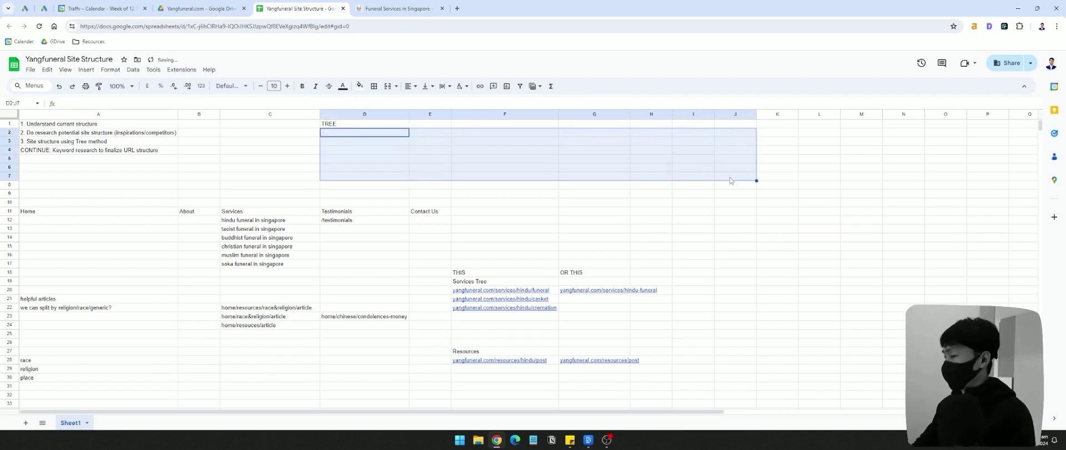
{"action": "left_click", "coordinate": [370, 125]}
Check the Services navigation entry on the Yangfuneral website, and return to the spreadsheet
{"action": "left_click", "coordinate": [391, 8]}
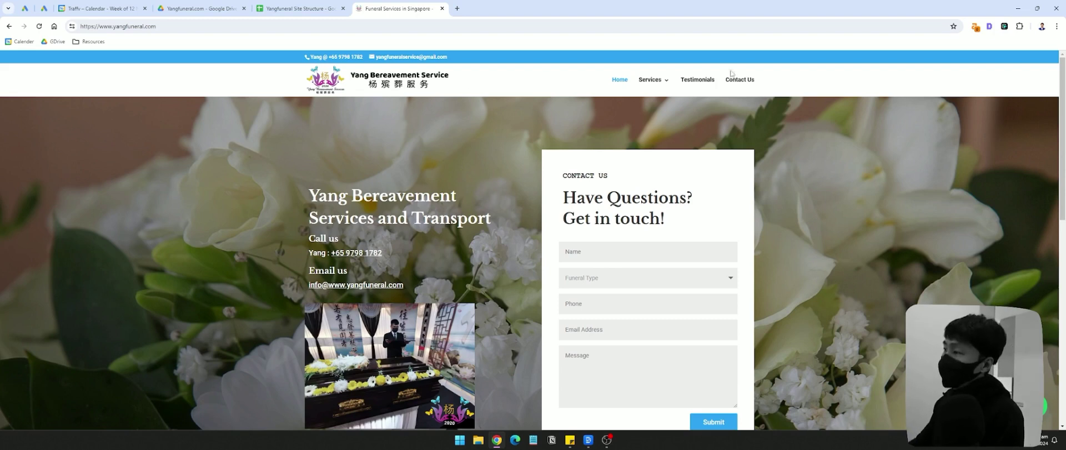
{"action": "mouse_move", "coordinate": [669, 82]}
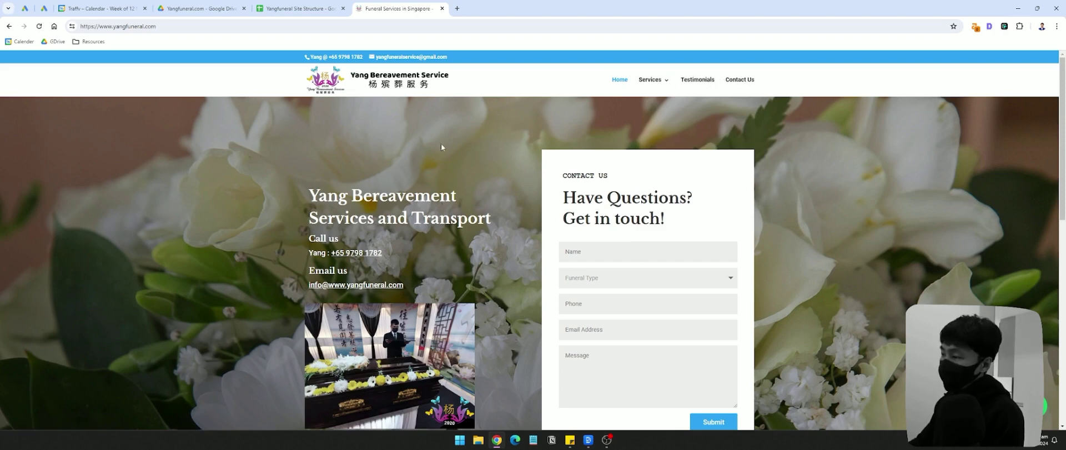
{"action": "left_click", "coordinate": [327, 11]}
Remove the TREE heading from D1, and enter "Trunk" in E1 with "Services" beneath it in E2
{"action": "left_click", "coordinate": [382, 143]}
{"action": "left_click", "coordinate": [369, 133]}
{"action": "left_click", "coordinate": [371, 124]}
{"action": "type", "text": "Ho"}
{"action": "key", "text": "BackSpace"}
{"action": "key", "text": "Tab"}
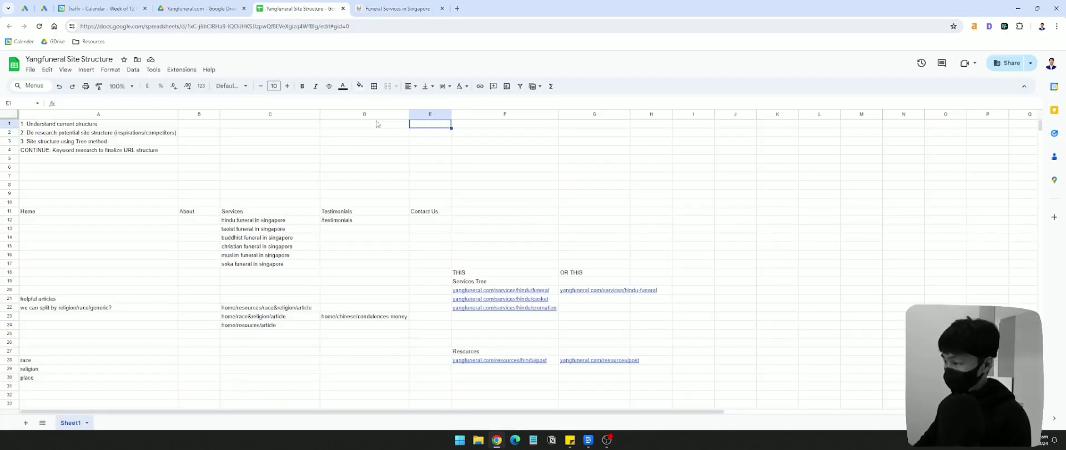
{"action": "type", "text": "Trunk"}
{"action": "key", "text": "Return"}
{"action": "type", "text": "Services"}
{"action": "left_click", "coordinate": [469, 137]}
{"action": "left_click", "coordinate": [435, 124]}
{"action": "left_click", "coordinate": [435, 133]}
{"action": "left_click", "coordinate": [499, 125]}
{"action": "left_click", "coordinate": [427, 141]}
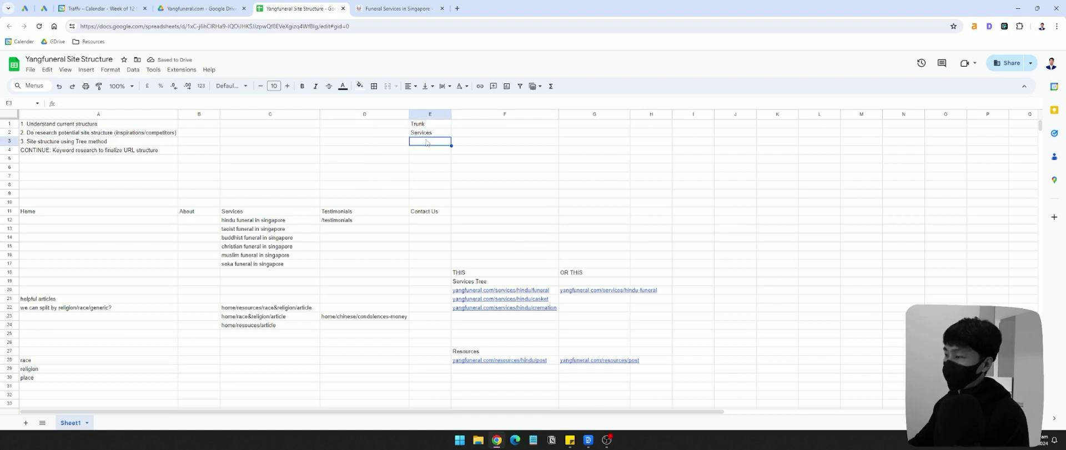
Copy the list of religious funeral services from C12:C17 into F2:F7 beside the Services trunk
{"action": "left_click", "coordinate": [516, 136]}
{"action": "type", "text": "Hindu"}
{"action": "left_click_drag", "start_coordinate": [276, 221], "coordinate": [276, 263]}
{"action": "key", "text": "ctrl+c"}
{"action": "left_click", "coordinate": [469, 134]}
{"action": "key", "text": "ctrl+v"}
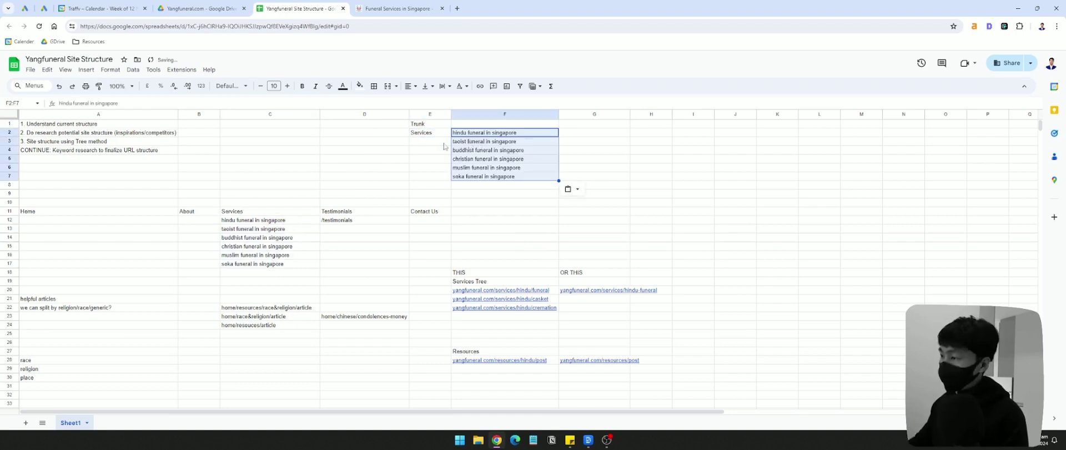
{"action": "left_click_drag", "start_coordinate": [92, 214], "coordinate": [692, 282]}
{"action": "left_click", "coordinate": [697, 245]}
{"action": "left_click_drag", "start_coordinate": [699, 229], "coordinate": [183, 270]}
{"action": "left_click_drag", "start_coordinate": [71, 213], "coordinate": [639, 264]}
{"action": "left_click", "coordinate": [653, 188]}
Add the headings "Branches" in F1 and "Leaf" in G1
{"action": "left_click", "coordinate": [439, 133]}
{"action": "left_click", "coordinate": [438, 125]}
{"action": "left_click", "coordinate": [478, 126]}
{"action": "type", "text": "Branches"}
{"action": "key", "text": "ctrl+space"}
{"action": "left_click", "coordinate": [578, 122]}
{"action": "type", "text": "La"}
{"action": "type", "text": "af"}
{"action": "key", "text": "Return"}
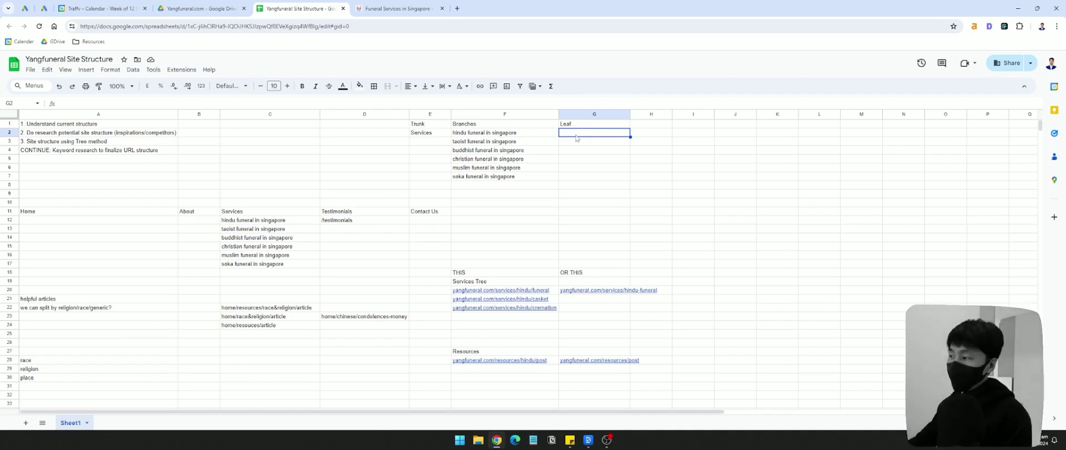
Review how the Services trunk, the hindu funeral branch and the Leaf column relate along row 2
{"action": "left_click", "coordinate": [558, 134]}
{"action": "left_click", "coordinate": [593, 135]}
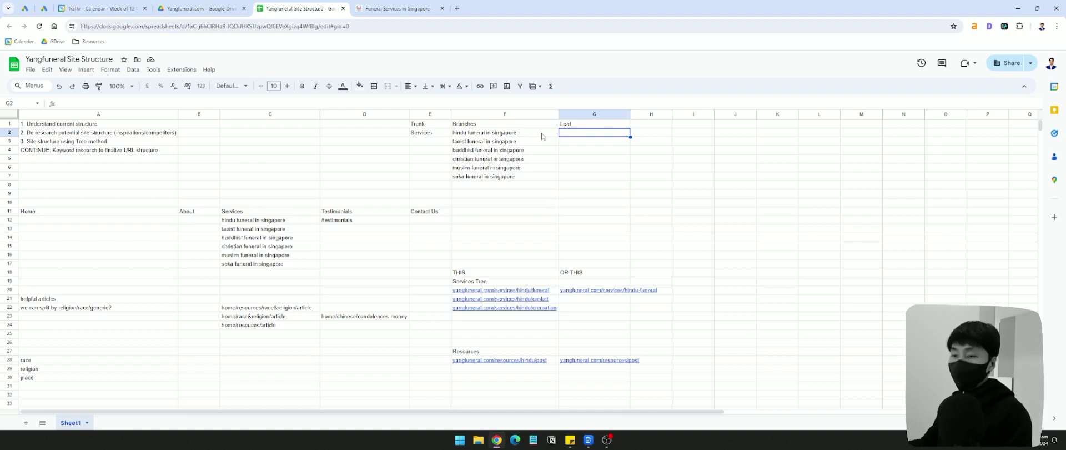
{"action": "key", "text": "Left"}
{"action": "key", "text": "Left"}
{"action": "key", "text": "Right"}
{"action": "key", "text": "Down"}
{"action": "key", "text": "Up"}
{"action": "key", "text": "Right"}
{"action": "key", "text": "Left"}
{"action": "key", "text": "Right"}
{"action": "key", "text": "Left"}
{"action": "key", "text": "Right"}
{"action": "key", "text": "Left"}
{"action": "left_click", "coordinate": [609, 135]}
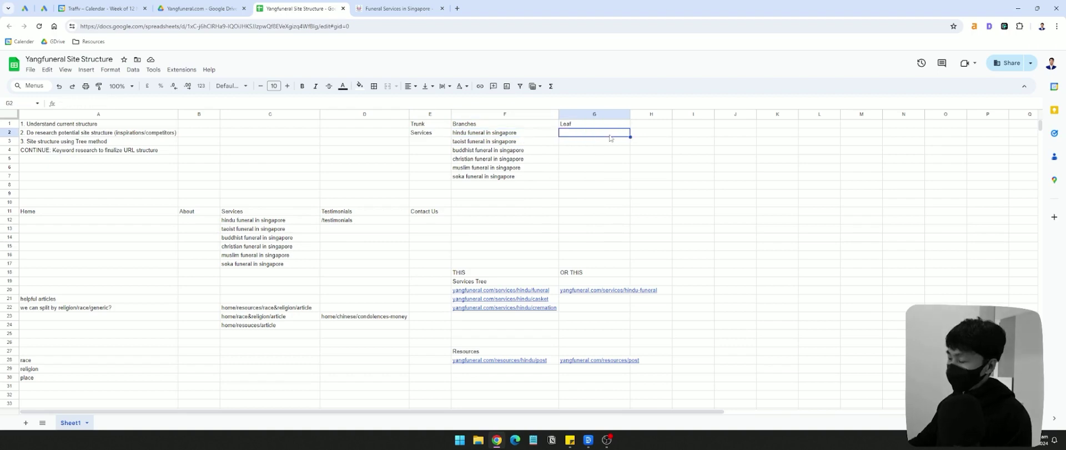
Enter "cost" in G2 and "coffin" in H2 as leaves of the hindu funeral branch
{"action": "type", "text": "cost"}
{"action": "key", "text": "Return"}
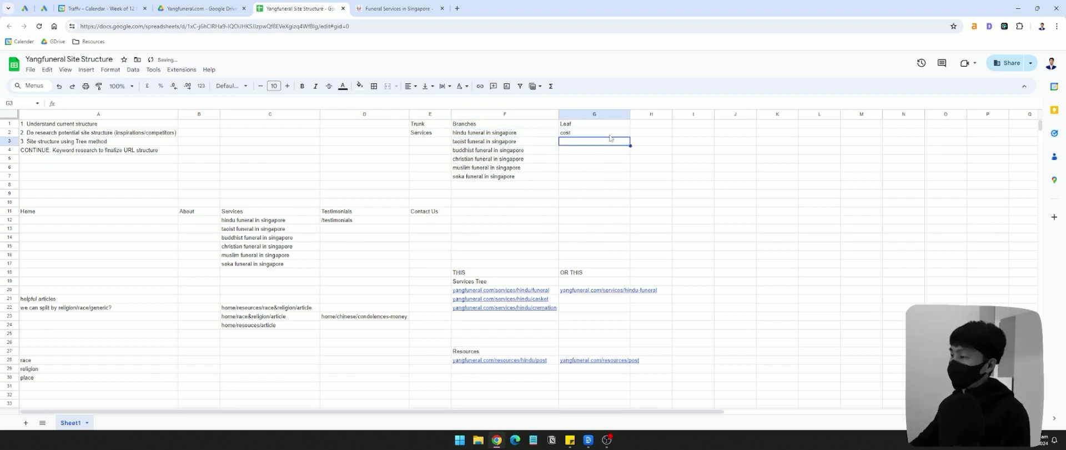
{"action": "left_click", "coordinate": [642, 136]}
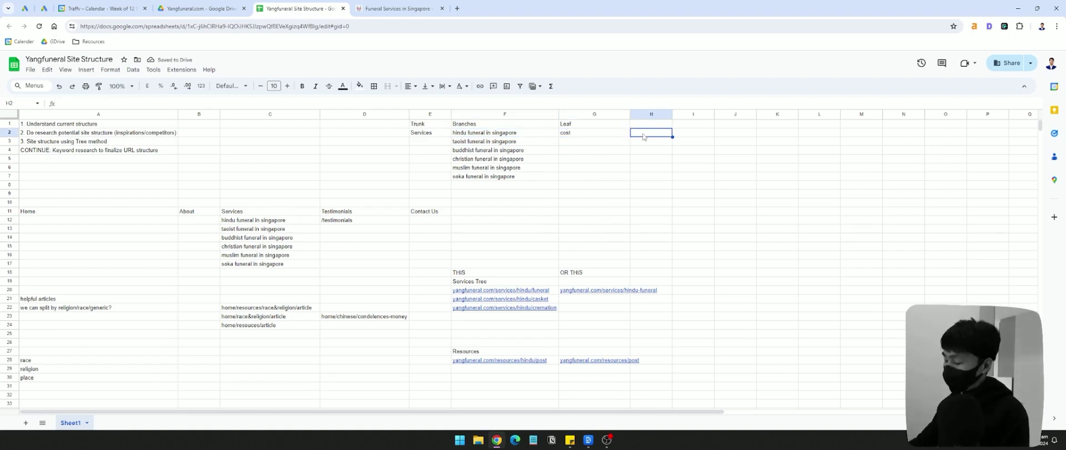
{"action": "type", "text": "coffin"}
{"action": "key", "text": "Return"}
Copy the "Leaf" heading from G1 into H1 and I1
{"action": "left_click_drag", "start_coordinate": [644, 136], "coordinate": [581, 137]}
{"action": "left_click", "coordinate": [472, 138]}
{"action": "left_click", "coordinate": [587, 133]}
{"action": "left_click", "coordinate": [595, 124]}
{"action": "key", "text": "ctrl+c"}
{"action": "left_click", "coordinate": [643, 125]}
{"action": "key", "text": "ctrl+v"}
{"action": "left_click", "coordinate": [684, 125]}
{"action": "key", "text": "ctrl+v"}
Review how the cost and coffin leaves relate to the hindu funeral branch in row 2
{"action": "left_click_drag", "start_coordinate": [734, 125], "coordinate": [669, 138]}
{"action": "left_click", "coordinate": [647, 133]}
{"action": "left_click", "coordinate": [473, 134]}
{"action": "left_click", "coordinate": [499, 135]}
{"action": "left_click", "coordinate": [591, 135]}
{"action": "left_click", "coordinate": [520, 134]}
{"action": "left_click", "coordinate": [586, 133]}
{"action": "left_click", "coordinate": [514, 136]}
{"action": "left_click", "coordinate": [587, 136]}
{"action": "left_click", "coordinate": [513, 138]}
{"action": "left_click", "coordinate": [655, 135]}
{"action": "left_click", "coordinate": [482, 135]}
{"action": "left_click", "coordinate": [652, 135]}
Enter "cref" in I2 as a third leaf, and check the Services trunk against its hindu and taoist branches
{"action": "left_click", "coordinate": [682, 135]}
{"action": "type", "text": "cre"}
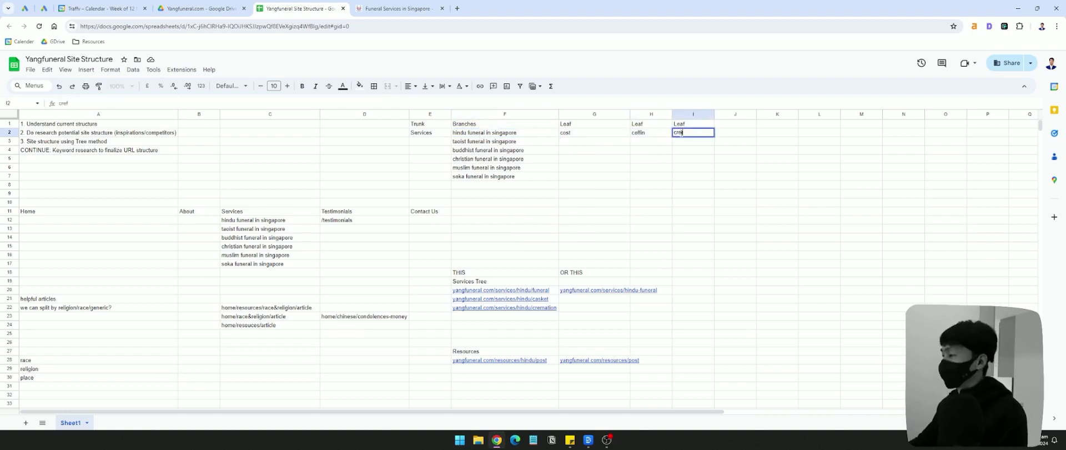
{"action": "left_click", "coordinate": [460, 133]}
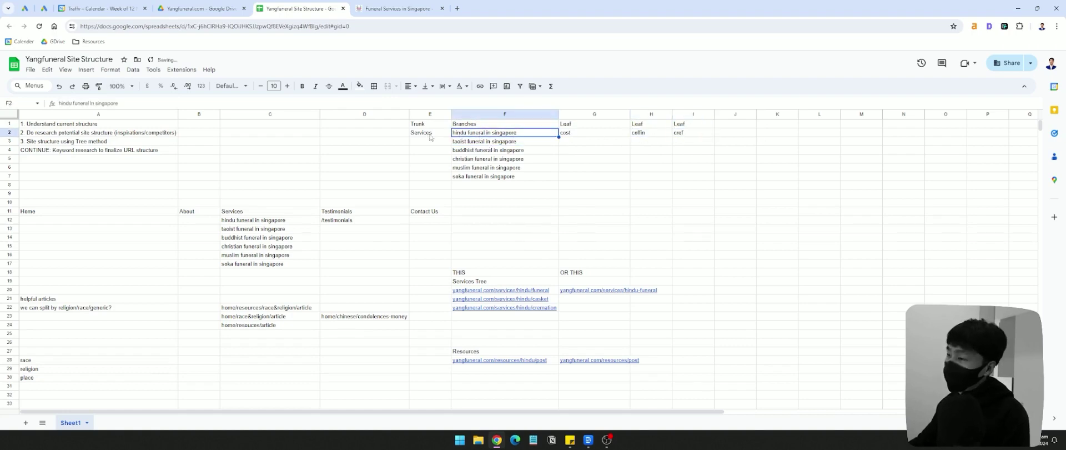
{"action": "left_click_drag", "start_coordinate": [427, 134], "coordinate": [531, 139]}
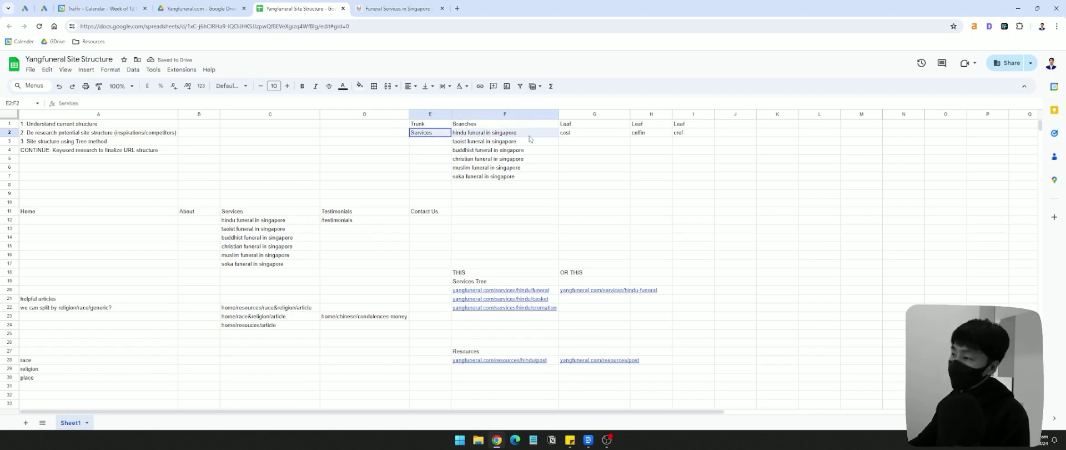
{"action": "left_click", "coordinate": [494, 137]}
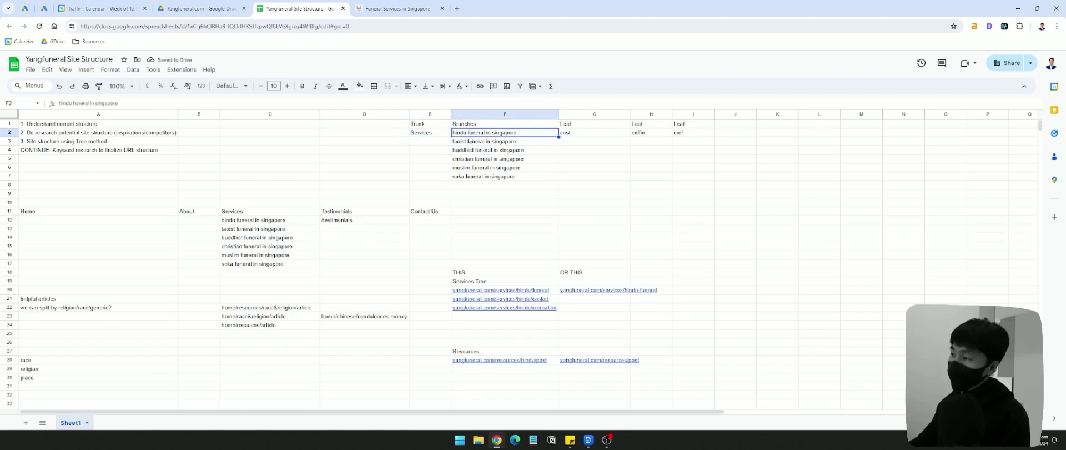
{"action": "left_click", "coordinate": [474, 145]}
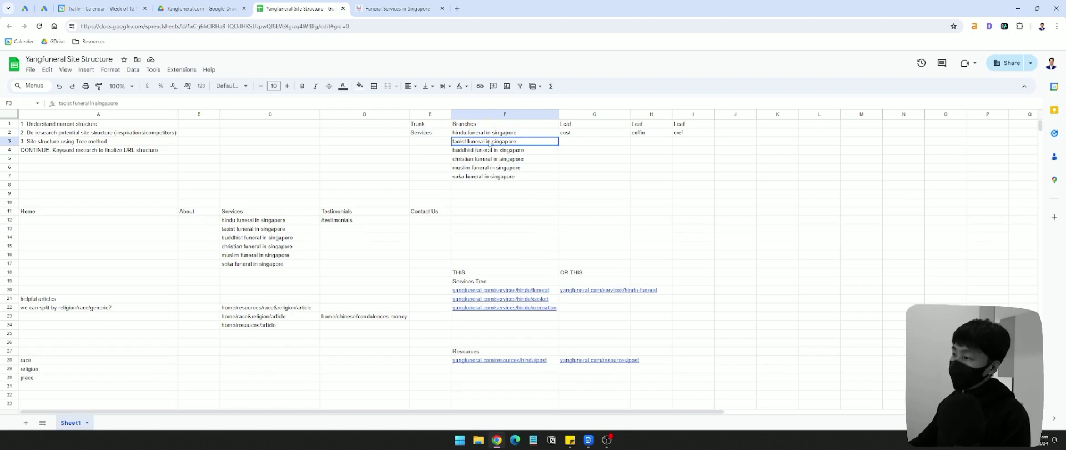
Enter "cost" in G3 for the taoist funeral branch and copy the leaves in H2:I2 into H3:I3
{"action": "left_click", "coordinate": [580, 144]}
{"action": "type", "text": "cost"}
{"action": "key", "text": "Return"}
{"action": "left_click", "coordinate": [651, 136]}
{"action": "key", "text": "shift+Right"}
{"action": "key", "text": "ctrl+c"}
{"action": "left_click", "coordinate": [658, 142]}
{"action": "key", "text": "ctrl+v"}
Replace the third leaf with "creamation" in both I3 and I2
{"action": "left_click", "coordinate": [683, 143]}
{"action": "type", "text": "creamation"}
{"action": "key", "text": "Up"}
{"action": "key", "text": "ctrl+v"}
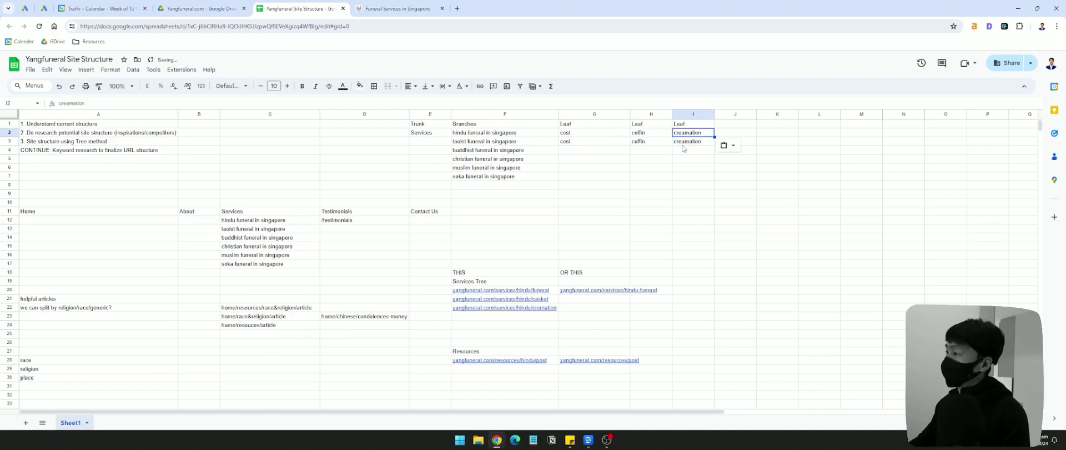
Clear the whole trunk, branches and leaf example from E1:I7
{"action": "left_click_drag", "start_coordinate": [566, 132], "coordinate": [773, 142]}
{"action": "left_click", "coordinate": [774, 142]}
{"action": "left_click", "coordinate": [666, 170]}
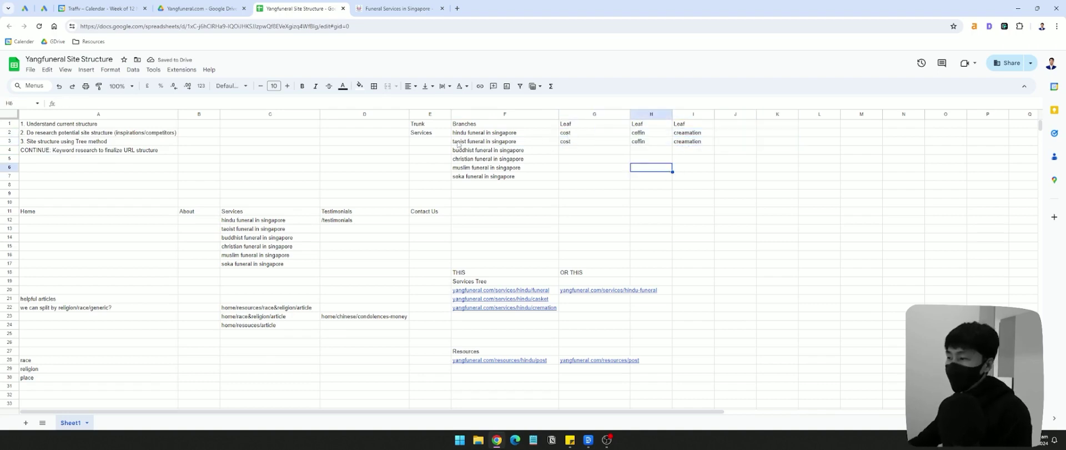
{"action": "left_click_drag", "start_coordinate": [441, 125], "coordinate": [691, 182]}
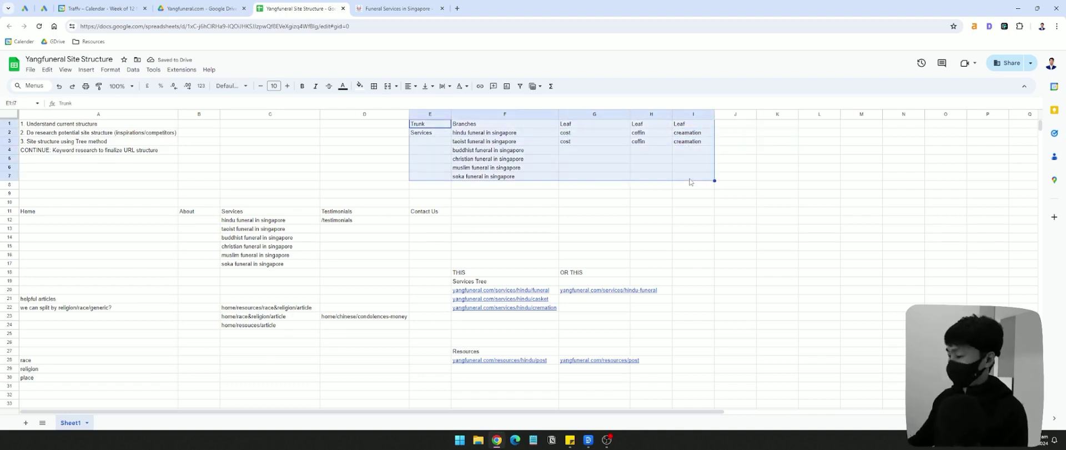
{"action": "key", "text": "Delete"}
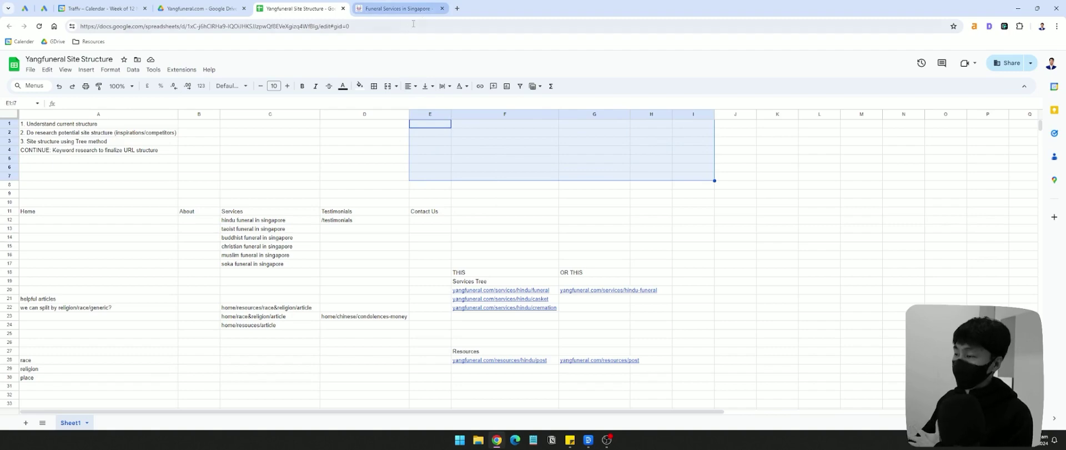
Check the menu on the Yangfuneral website, and delete the About column from the site structure sheet
{"action": "left_click", "coordinate": [405, 9]}
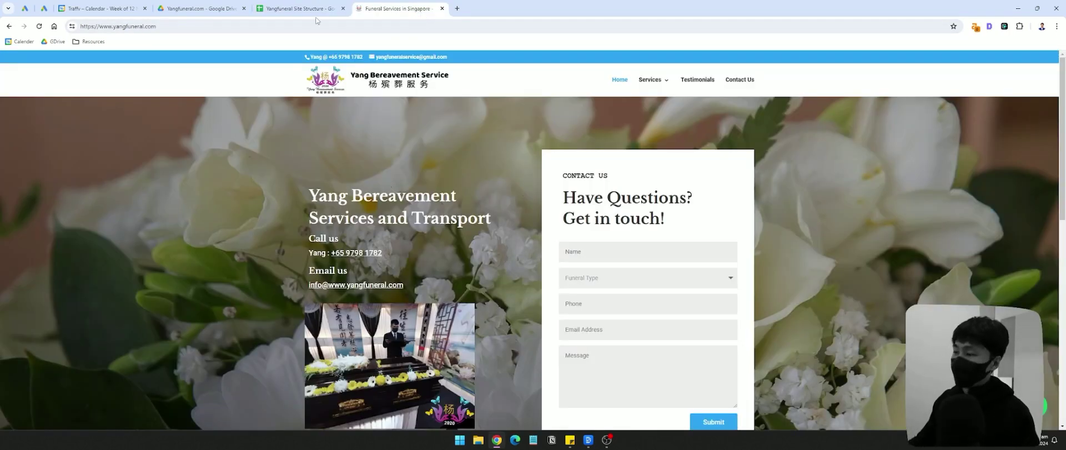
{"action": "left_click", "coordinate": [311, 8]}
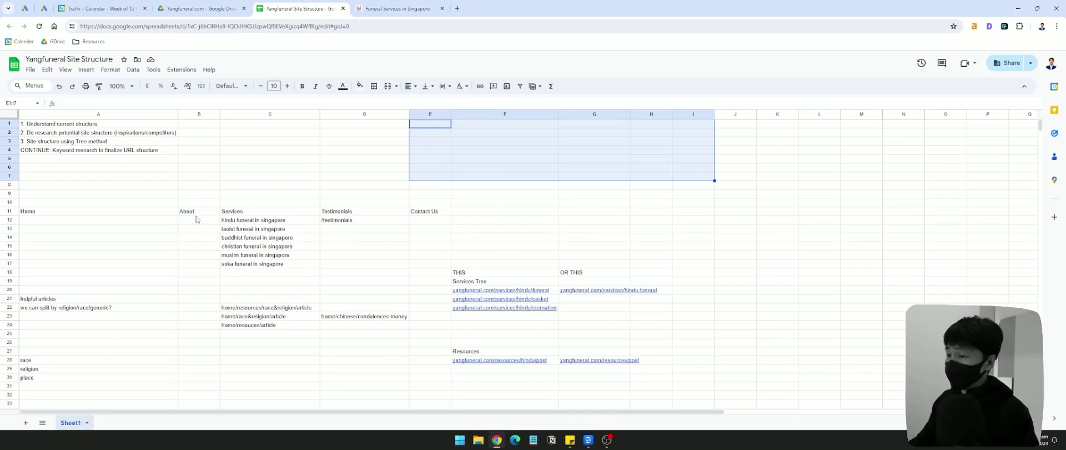
{"action": "left_click", "coordinate": [196, 213]}
{"action": "key", "text": "Delete"}
Review the top-level pages Home, Services, Testimonials and Contact Us in row 11
{"action": "left_click", "coordinate": [104, 212]}
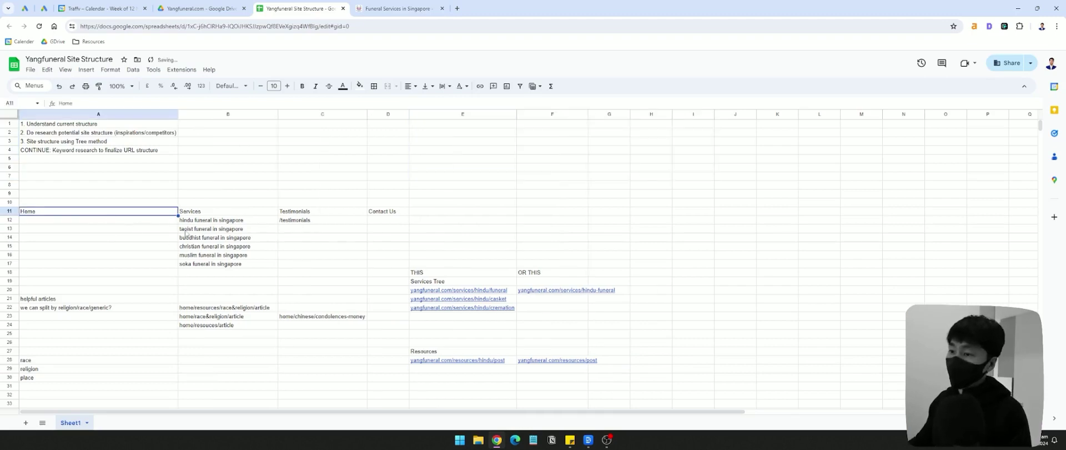
{"action": "left_click", "coordinate": [244, 212]}
{"action": "left_click", "coordinate": [322, 212]}
{"action": "left_click", "coordinate": [398, 210]}
{"action": "left_click", "coordinate": [396, 218]}
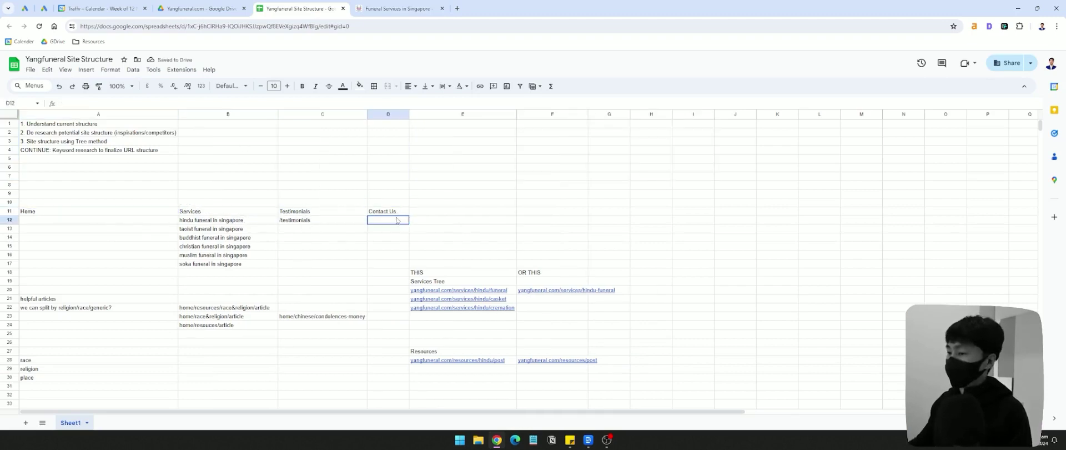
{"action": "left_click_drag", "start_coordinate": [118, 213], "coordinate": [425, 212]}
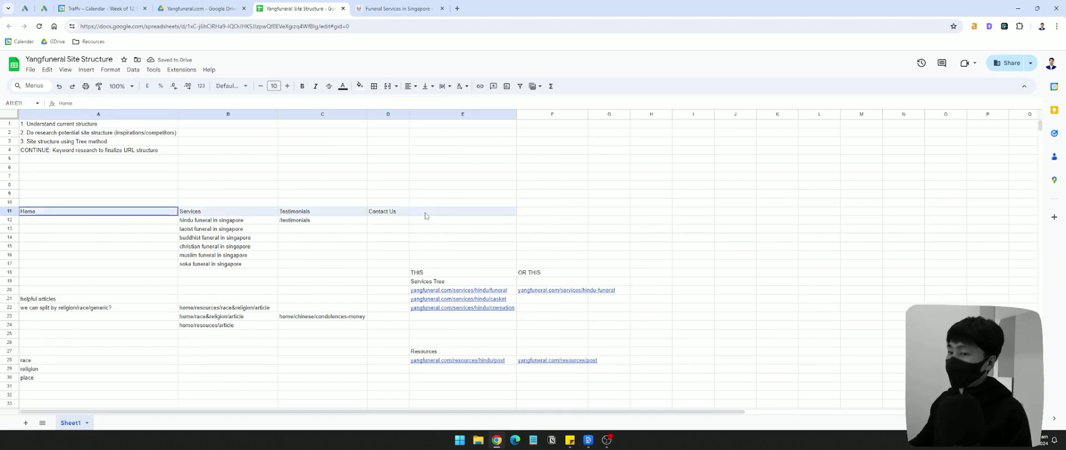
{"action": "left_click", "coordinate": [157, 213]}
{"action": "left_click", "coordinate": [228, 212]}
{"action": "left_click", "coordinate": [322, 212]}
{"action": "left_click", "coordinate": [455, 215]}
{"action": "left_click", "coordinate": [127, 215]}
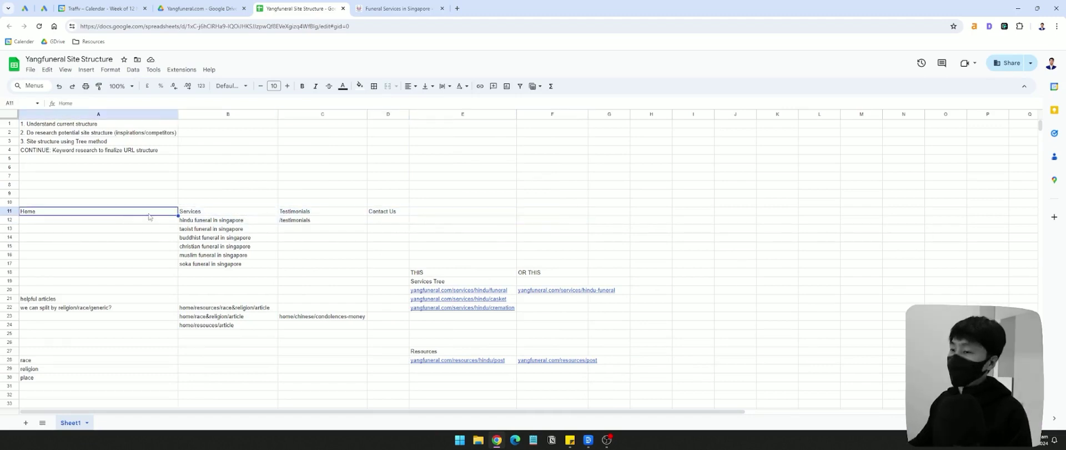
Review the religious funeral services listed under Services in B12:B17 and the current site structure block as a whole
{"action": "left_click", "coordinate": [209, 212]}
{"action": "left_click_drag", "start_coordinate": [216, 221], "coordinate": [220, 264]}
{"action": "left_click", "coordinate": [217, 229]}
{"action": "left_click_drag", "start_coordinate": [217, 221], "coordinate": [217, 272]}
{"action": "left_click_drag", "start_coordinate": [81, 202], "coordinate": [388, 282]}
{"action": "left_click", "coordinate": [226, 204]}
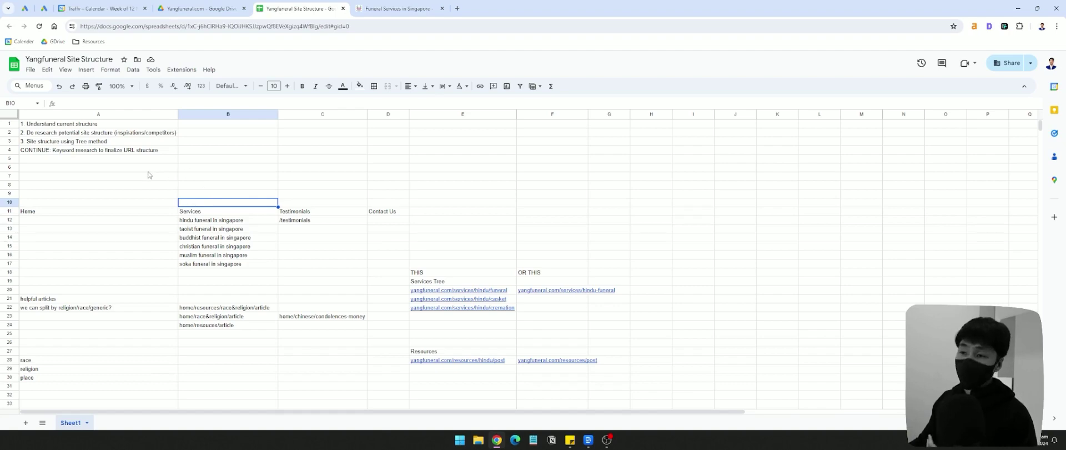
Open Ahrefs in a new browser tab and go to its Site Explorer
{"action": "left_click", "coordinate": [456, 9]}
{"action": "type", "text": "a"}
{"action": "left_click", "coordinate": [254, 47]}
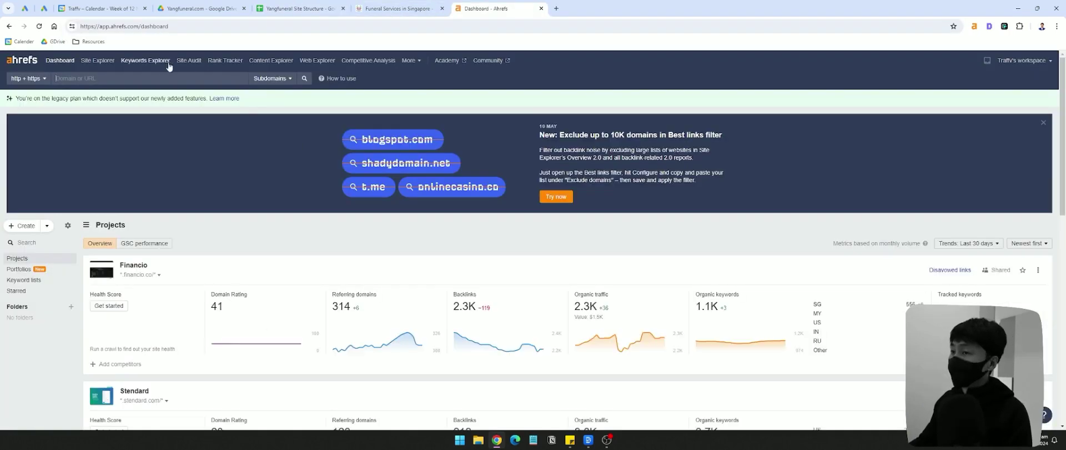
{"action": "left_click", "coordinate": [157, 61]}
{"action": "left_click", "coordinate": [98, 60]}
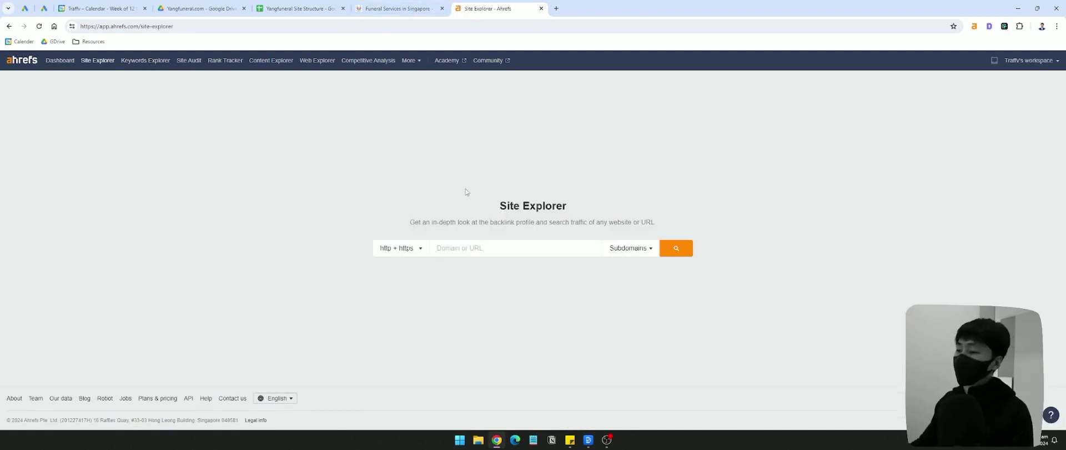
Open the Similarweb website in another new browser tab
{"action": "left_click", "coordinate": [556, 8]}
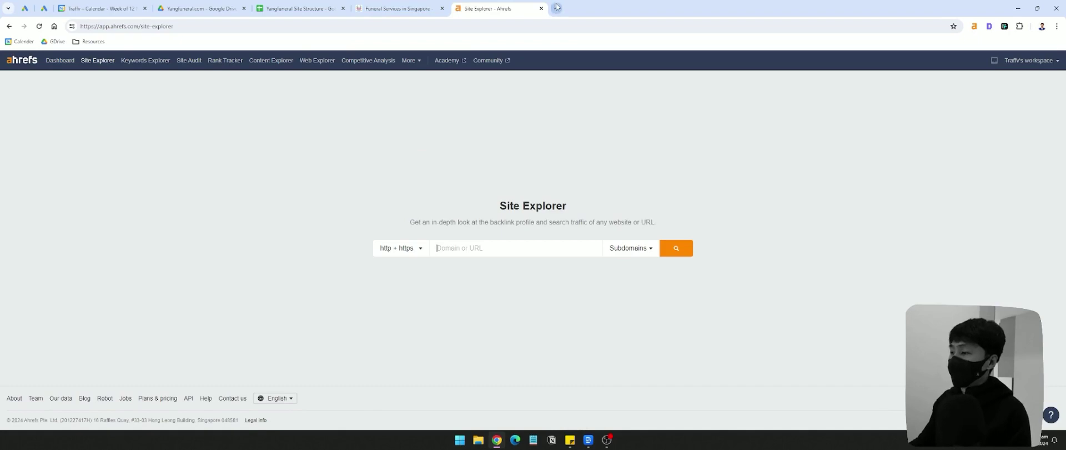
{"action": "type", "text": "similarweb"}
{"action": "key", "text": "Return"}
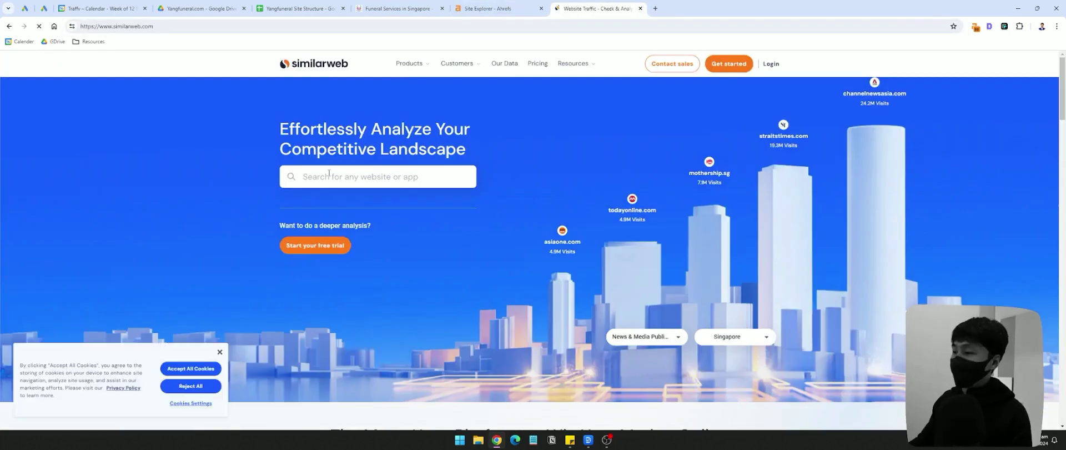
{"action": "left_click", "coordinate": [329, 173]}
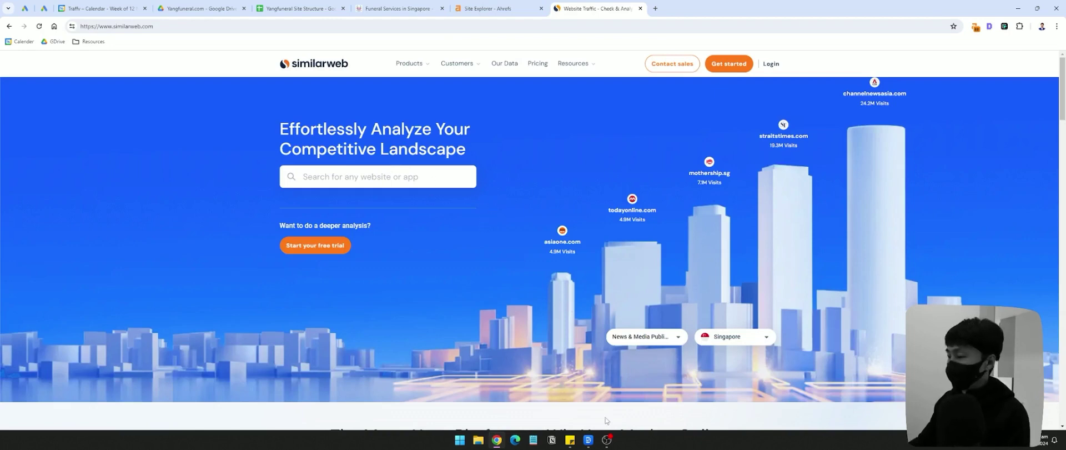
{"action": "left_click", "coordinate": [608, 440]}
{"action": "left_click", "coordinate": [608, 440]}
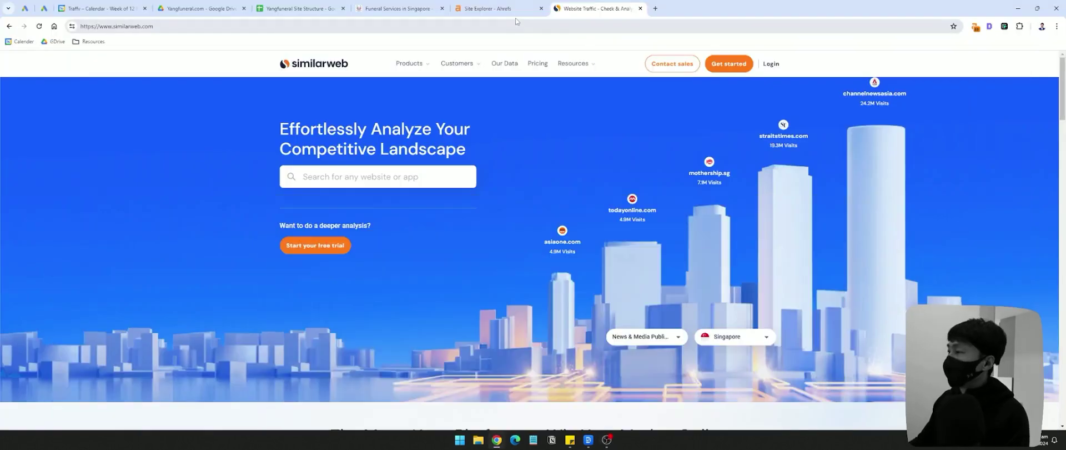
Compare the Ahrefs Site Explorer and Similarweb start pages as competitor research tools
{"action": "left_click", "coordinate": [482, 8]}
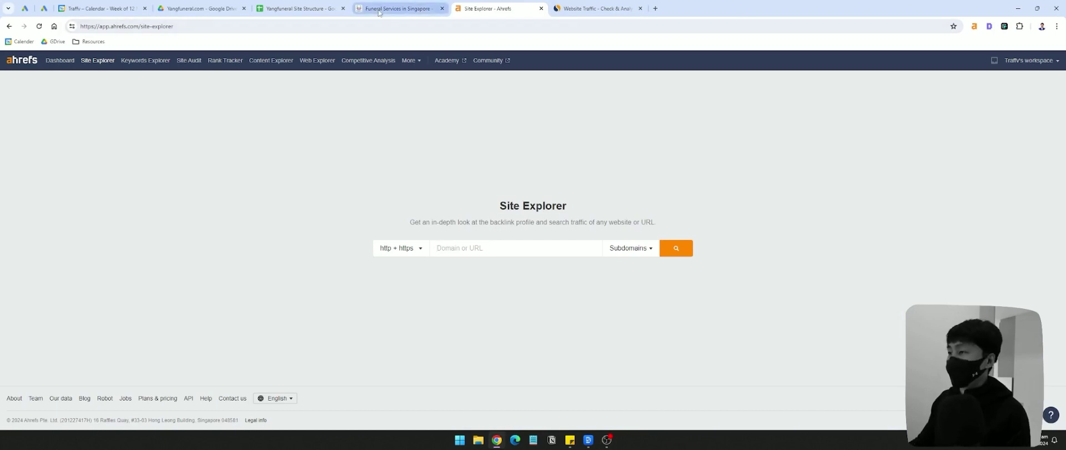
{"action": "left_click", "coordinate": [600, 10]}
{"action": "left_click", "coordinate": [498, 9]}
{"action": "left_click", "coordinate": [597, 9]}
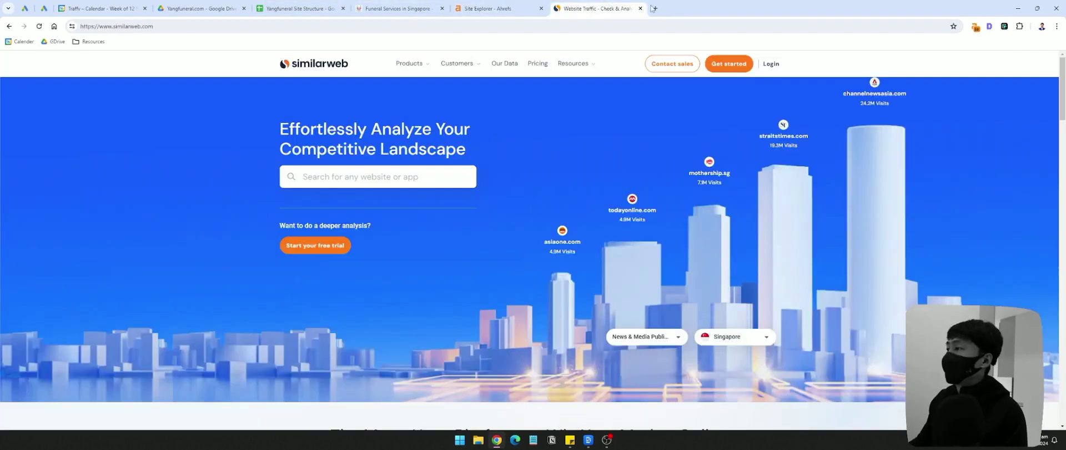
Search Google for "funeral services" in a new browser tab
{"action": "left_click", "coordinate": [656, 9]}
{"action": "left_click", "coordinate": [512, 179]}
{"action": "left_click", "coordinate": [340, 119]}
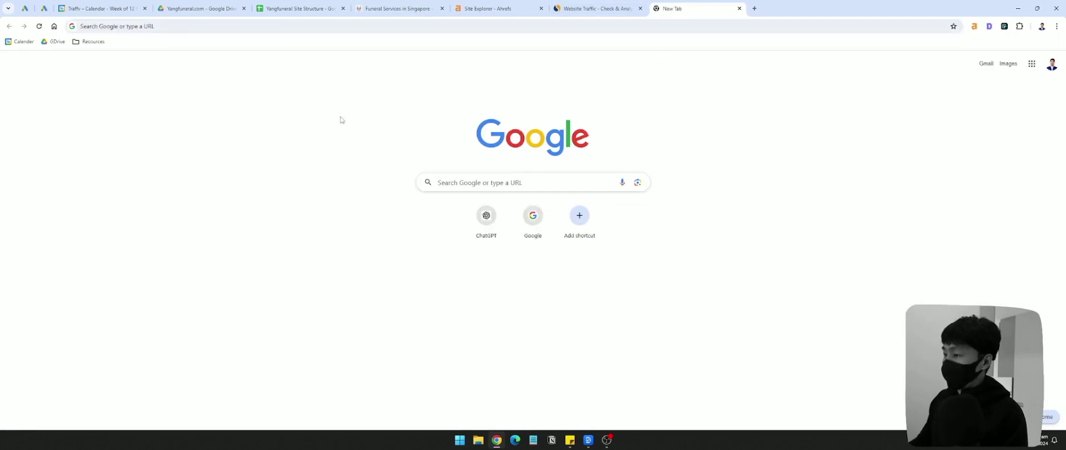
{"action": "left_click", "coordinate": [481, 175]}
{"action": "left_click", "coordinate": [460, 292]}
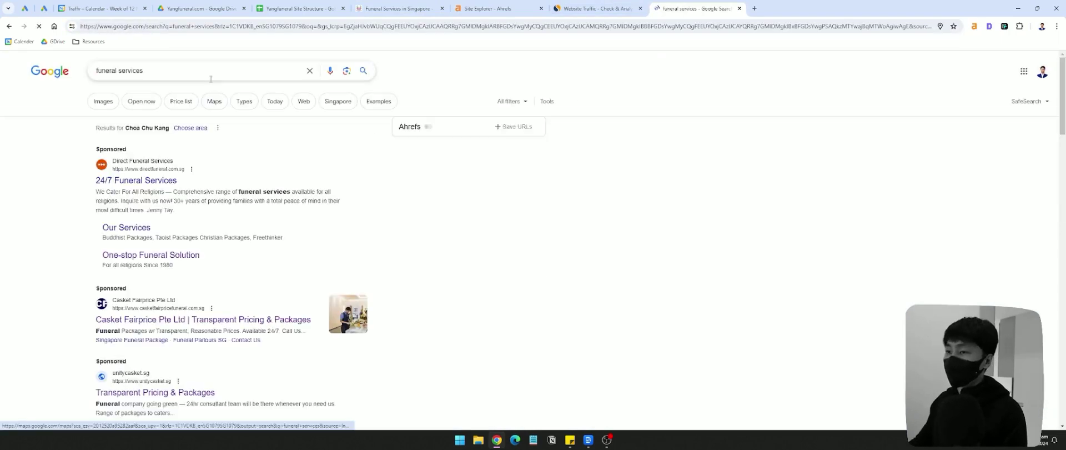
Examine the search query and the sponsored, local business and organic results for competitors
{"action": "left_click_drag", "start_coordinate": [143, 71], "coordinate": [81, 82]}
{"action": "left_click", "coordinate": [272, 134]}
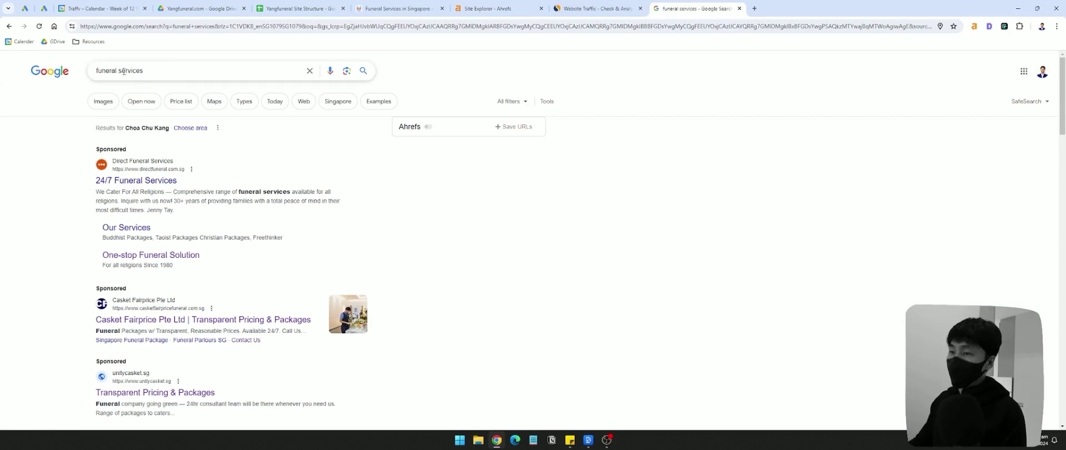
{"action": "left_click_drag", "start_coordinate": [143, 70], "coordinate": [1, 69]}
{"action": "left_click", "coordinate": [549, 228]}
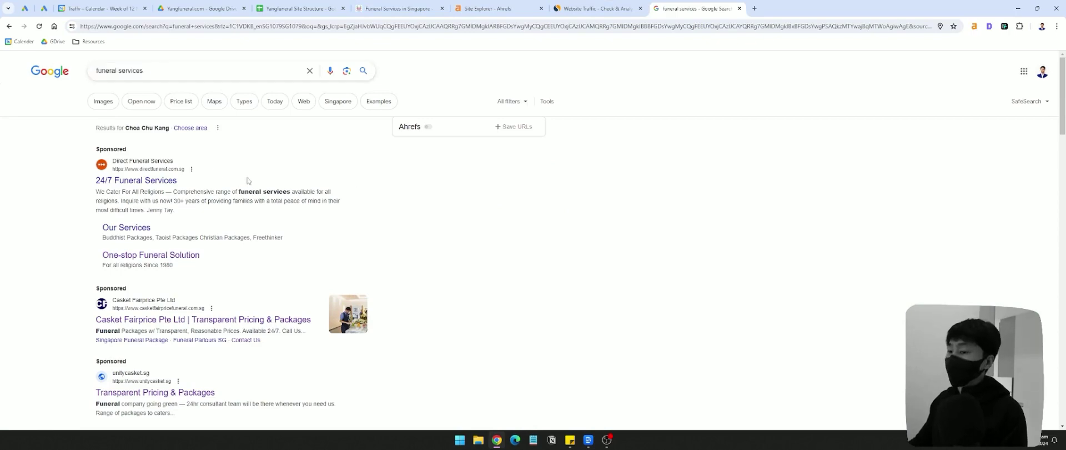
{"action": "scroll", "coordinate": [151, 187], "scroll_direction": "down", "scroll_amount": 2}
{"action": "scroll", "coordinate": [248, 231], "scroll_direction": "down", "scroll_amount": 3}
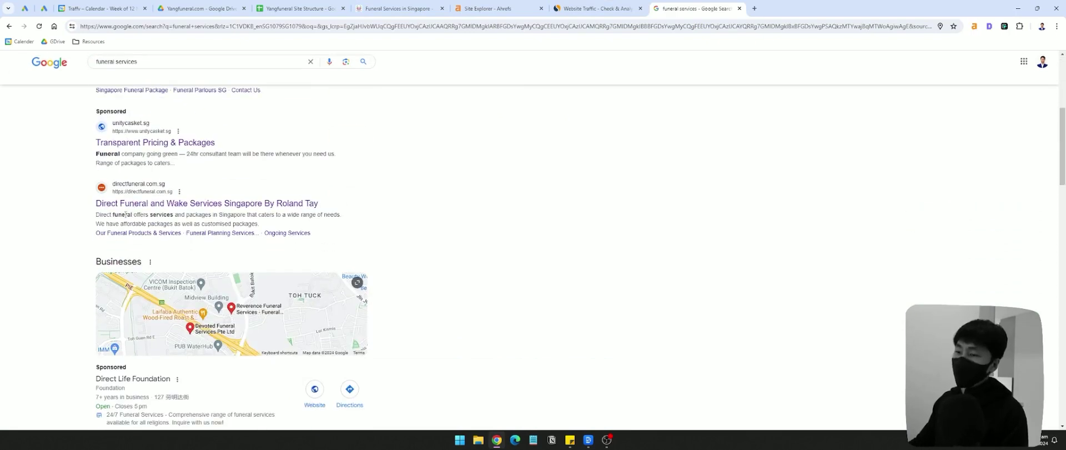
{"action": "scroll", "coordinate": [194, 215], "scroll_direction": "down", "scroll_amount": 6}
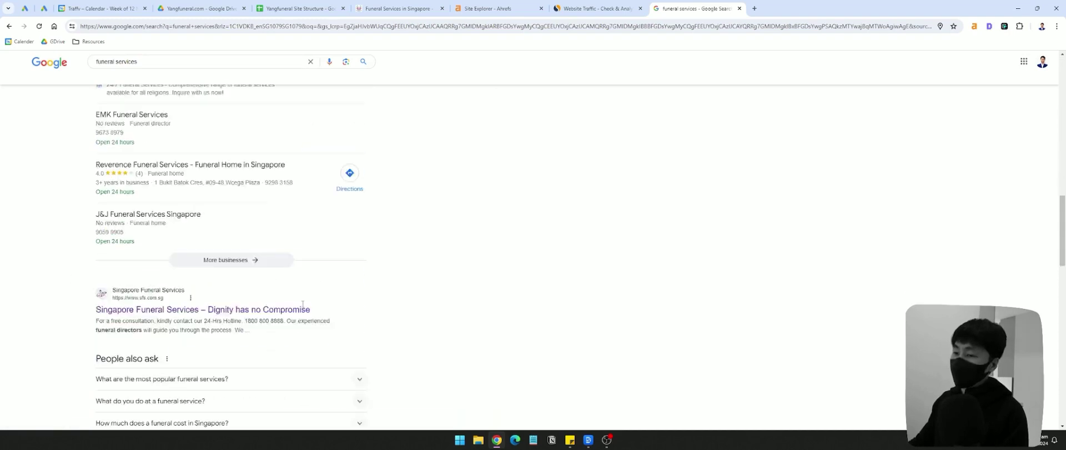
Open the Direct Funeral and Singapore Funeral Services results in new tabs and show the directfuneral.com.sg home page
{"action": "scroll", "coordinate": [169, 166], "scroll_direction": "up", "scroll_amount": 6}
{"action": "middle_click", "coordinate": [169, 161]}
{"action": "scroll", "coordinate": [445, 203], "scroll_direction": "down", "scroll_amount": 5}
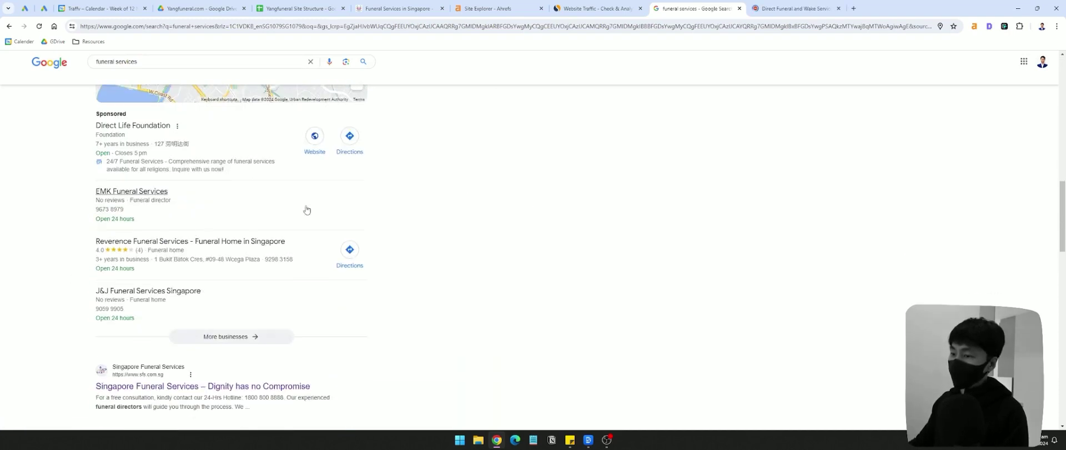
{"action": "middle_click", "coordinate": [200, 386]}
{"action": "scroll", "coordinate": [593, 254], "scroll_direction": "up", "scroll_amount": 8}
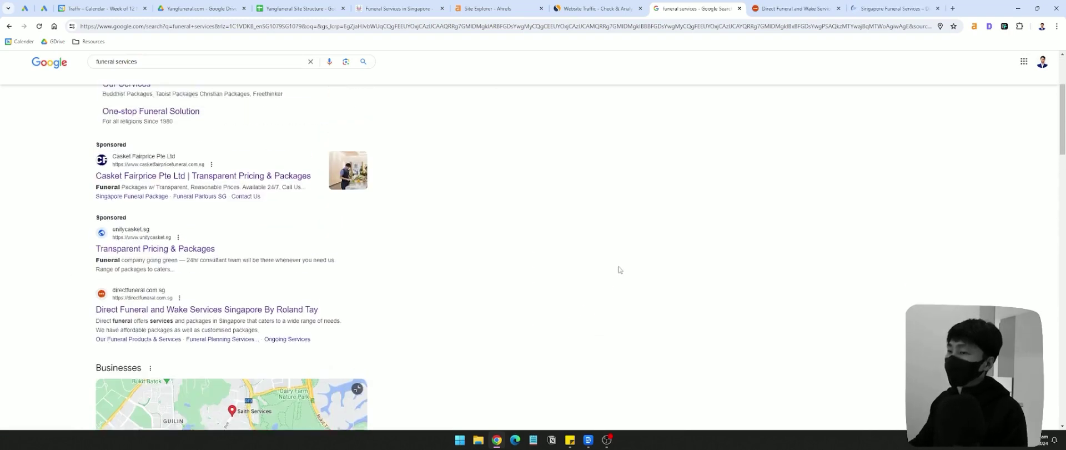
{"action": "middle_click", "coordinate": [160, 178]}
{"action": "left_click", "coordinate": [702, 9]}
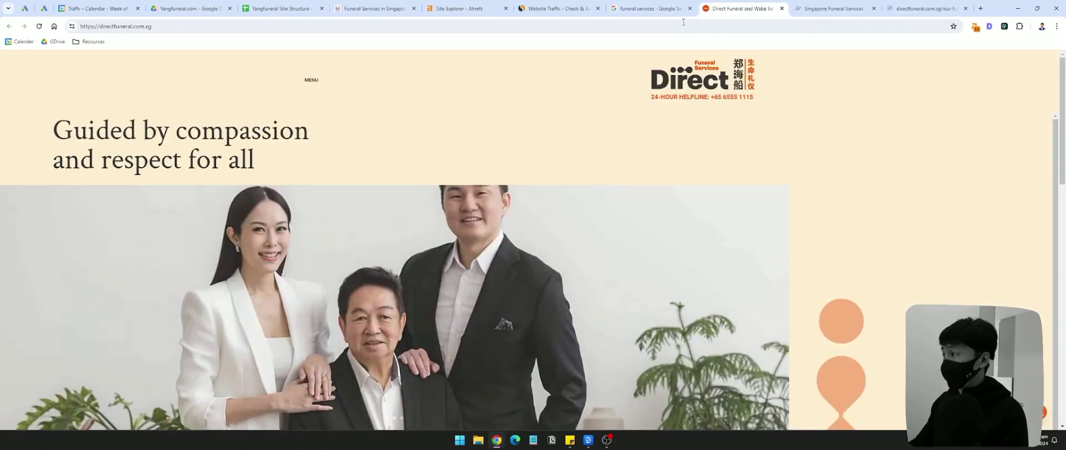
Skim Direct Funeral's products and services page for its package categories and close that extra page
{"action": "left_click", "coordinate": [925, 8]}
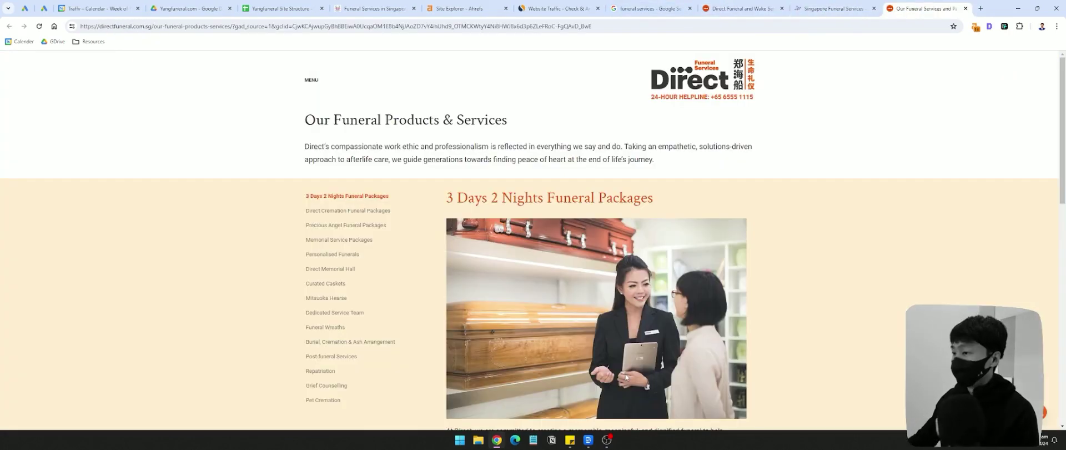
{"action": "scroll", "coordinate": [626, 377], "scroll_direction": "down", "scroll_amount": 15}
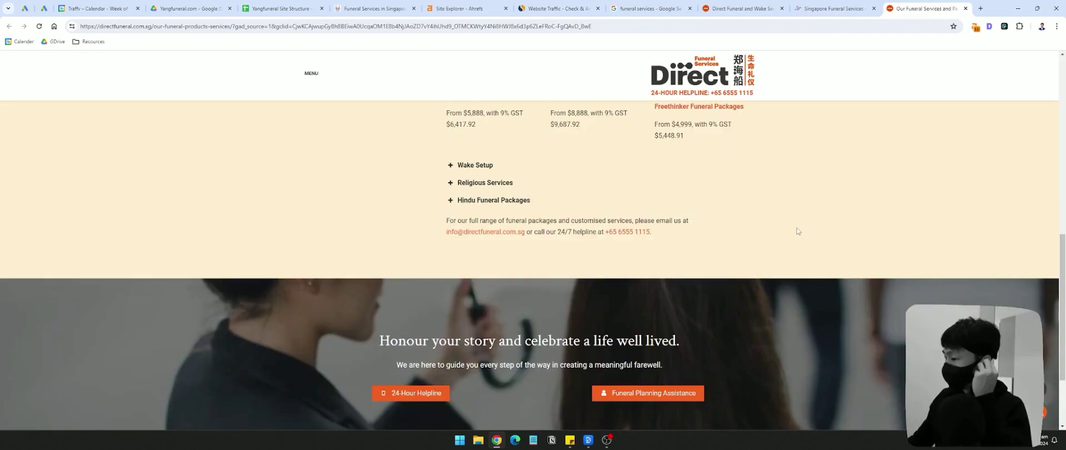
{"action": "scroll", "coordinate": [805, 233], "scroll_direction": "up", "scroll_amount": 12}
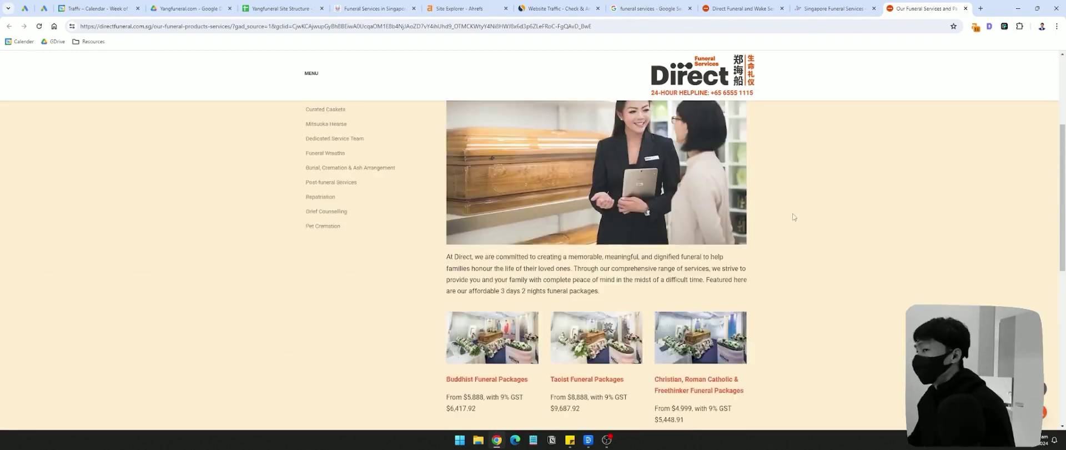
{"action": "left_click", "coordinate": [830, 9]}
{"action": "left_click", "coordinate": [741, 8]}
{"action": "left_click", "coordinate": [816, 9]}
{"action": "left_click", "coordinate": [917, 9]}
{"action": "key", "text": "ctrl+w"}
{"action": "left_click", "coordinate": [692, 26]}
{"action": "left_click", "coordinate": [488, 10]}
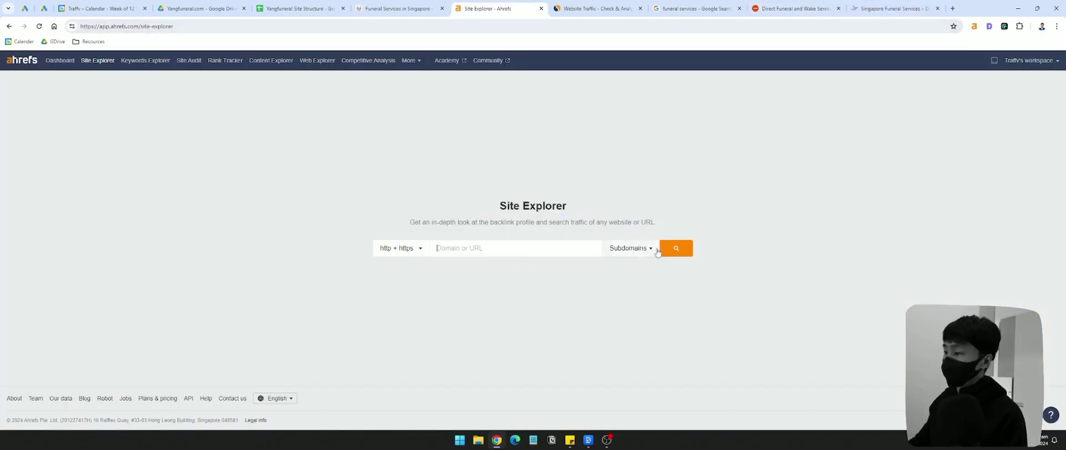
{"action": "left_click", "coordinate": [411, 60]}
{"action": "left_click", "coordinate": [425, 79]}
{"action": "left_click", "coordinate": [592, 9]}
{"action": "left_click", "coordinate": [795, 8]}
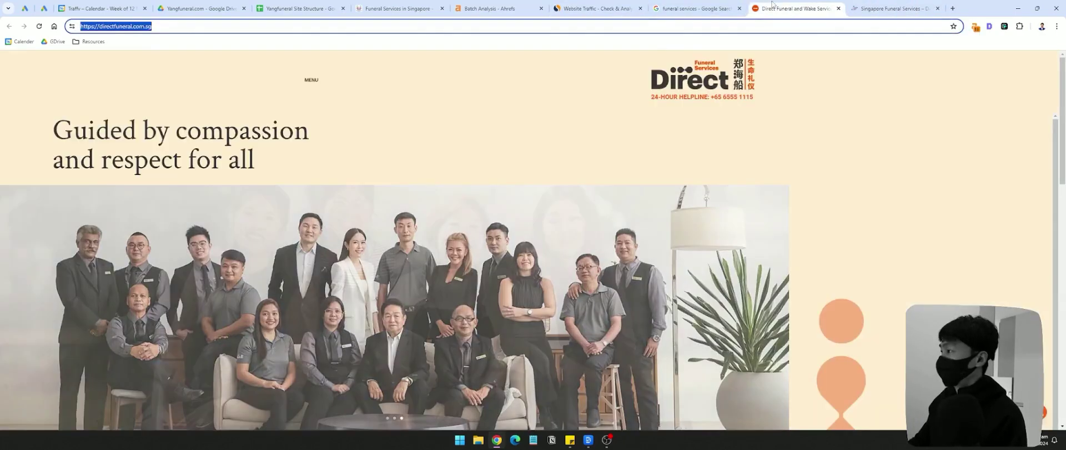
{"action": "left_click", "coordinate": [894, 8]}
{"action": "left_click", "coordinate": [507, 7]}
{"action": "left_click", "coordinate": [640, 8]}
{"action": "key", "text": "Return"}
{"action": "type", "text": "https://www.sfs.com.sg/"}
{"action": "left_click", "coordinate": [209, 178]}
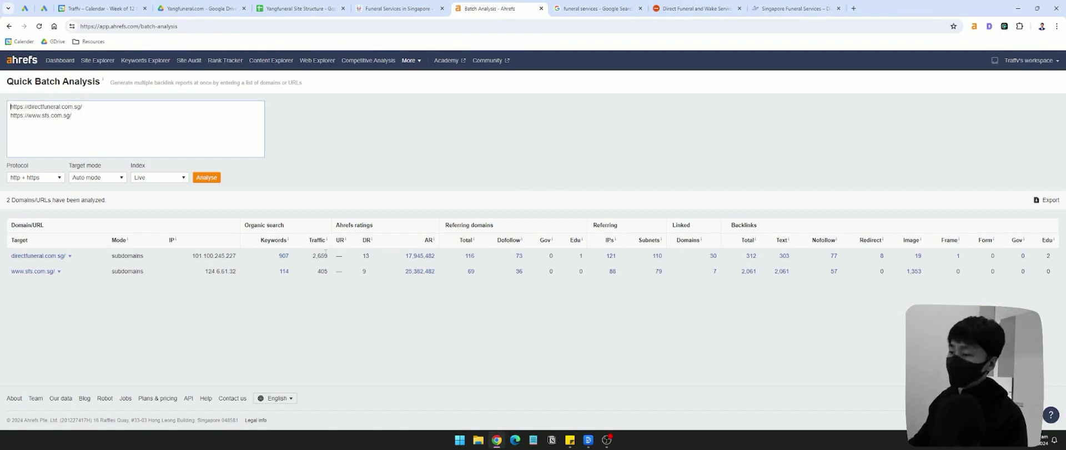
Open the Site Explorer overview for directfuneral.com.sg from the batch results and limit it to Singapore with a 2Y performance chart
{"action": "left_click_drag", "start_coordinate": [305, 261], "coordinate": [336, 275]}
{"action": "left_click", "coordinate": [27, 260]}
{"action": "left_click", "coordinate": [70, 255]}
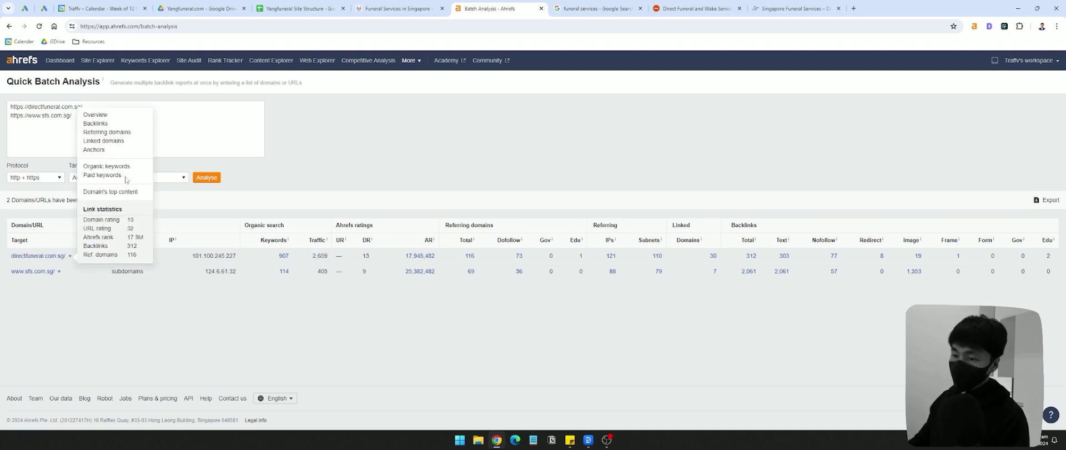
{"action": "left_click", "coordinate": [97, 116]}
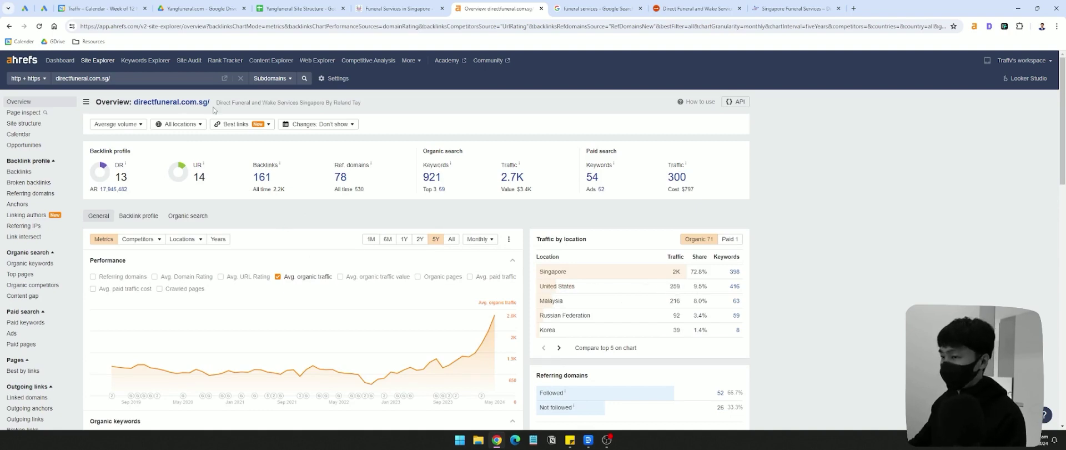
{"action": "left_click", "coordinate": [182, 125]}
{"action": "left_click", "coordinate": [186, 165]}
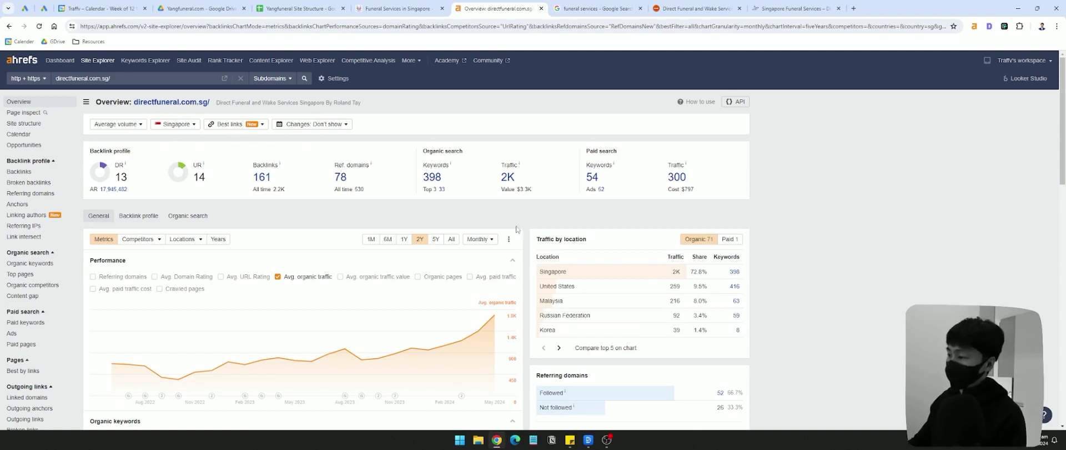
Open directfuneral.com.sg's organic keywords report for Singapore and inspect the ranking URL for "obituary singapore"
{"action": "left_click", "coordinate": [432, 178]}
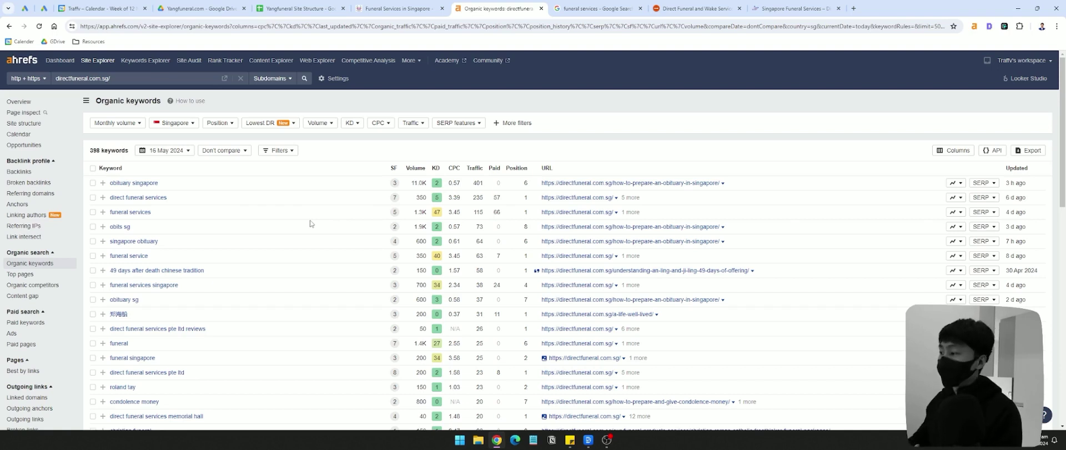
{"action": "left_click", "coordinate": [537, 185]}
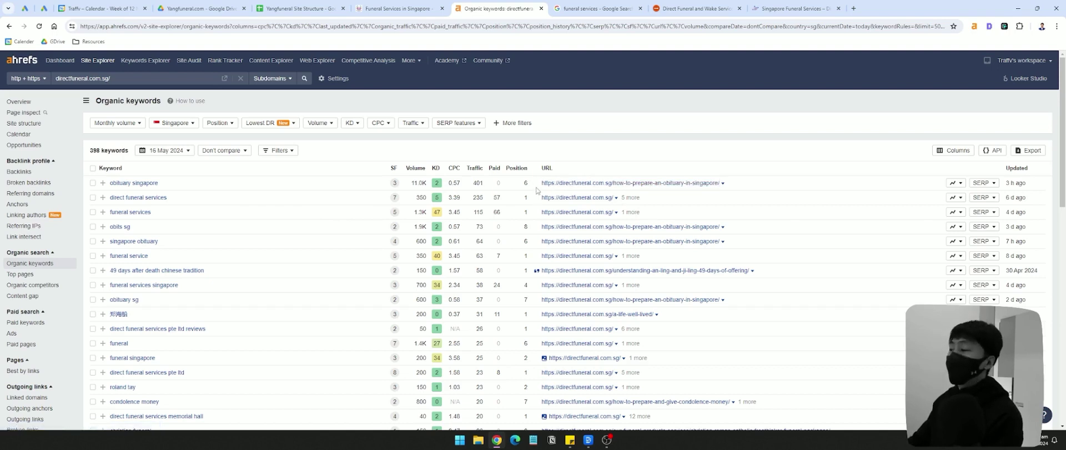
{"action": "left_click_drag", "start_coordinate": [537, 188], "coordinate": [748, 179]}
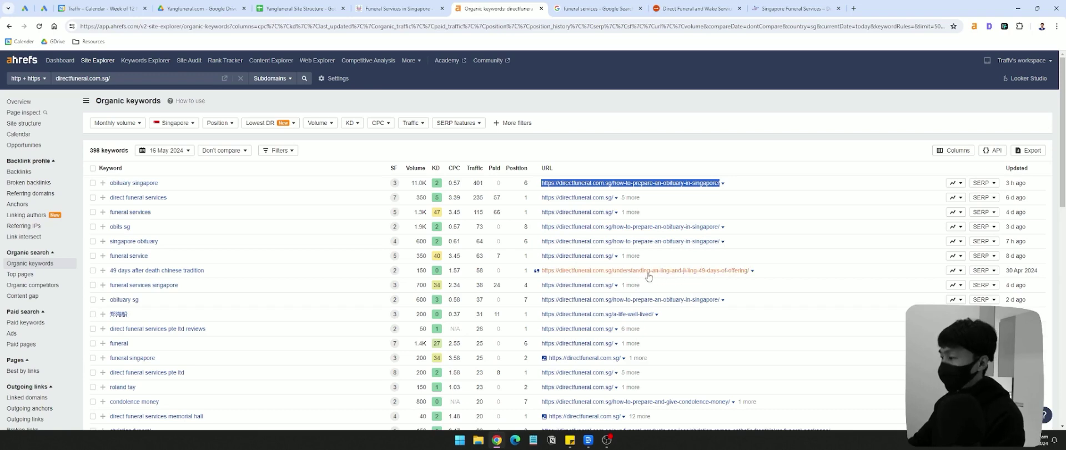
{"action": "scroll", "coordinate": [720, 286], "scroll_direction": "down", "scroll_amount": 3}
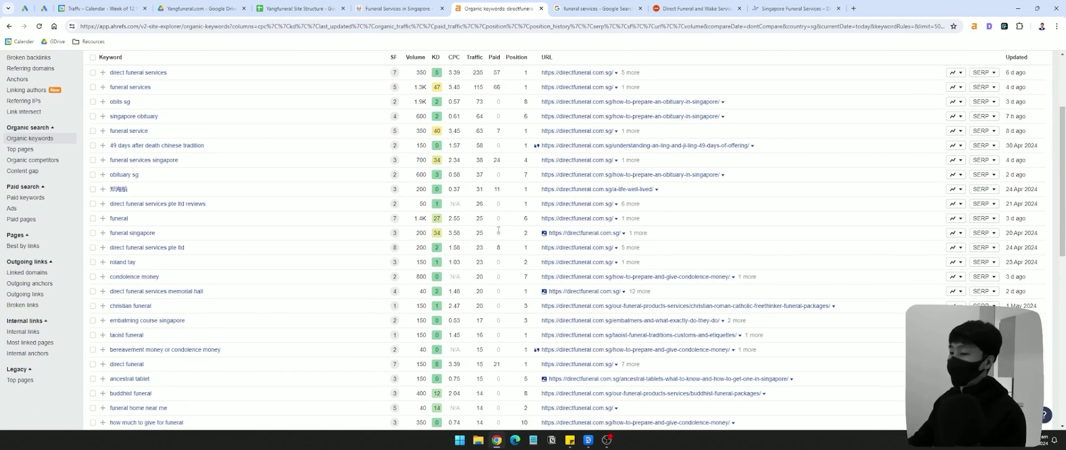
Check the "helpful articles" entry and the religion/race/generic split note in the Yangfuneral Site Structure sheet
{"action": "left_click", "coordinate": [300, 8]}
{"action": "left_click", "coordinate": [75, 308]}
{"action": "left_click", "coordinate": [86, 301]}
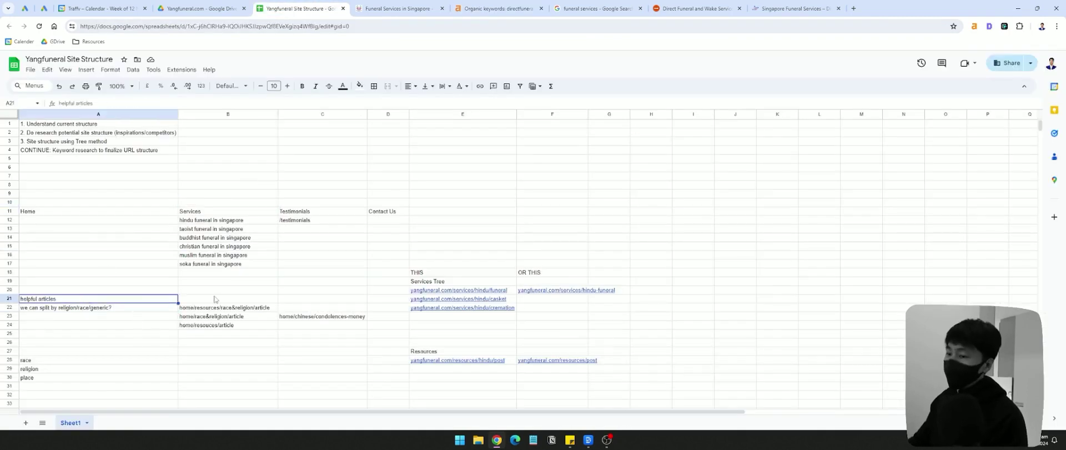
{"action": "left_click", "coordinate": [88, 310]}
{"action": "left_click", "coordinate": [88, 300]}
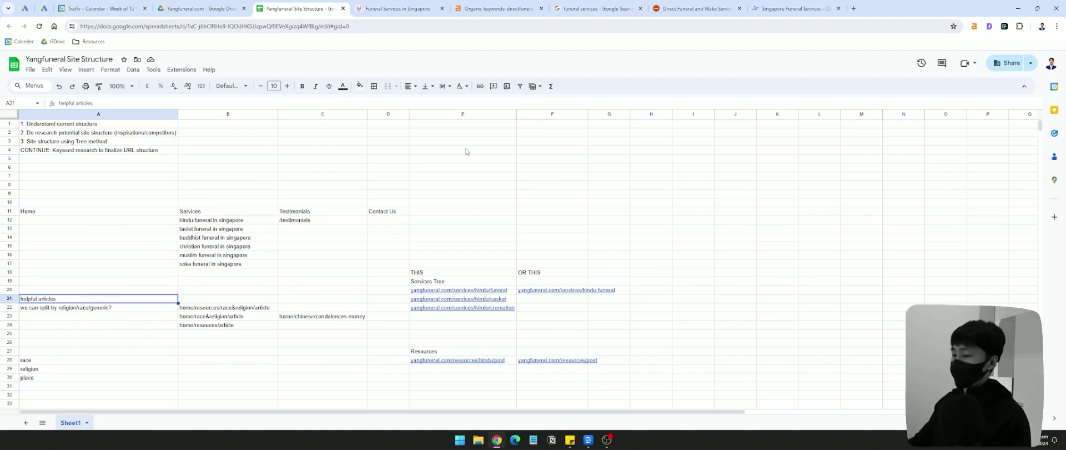
Examine Direct Funeral's organic keywords and their URLs for service and article paths, including the "49 days after death" row
{"action": "left_click", "coordinate": [497, 8]}
{"action": "scroll", "coordinate": [174, 191], "scroll_direction": "up", "scroll_amount": 3}
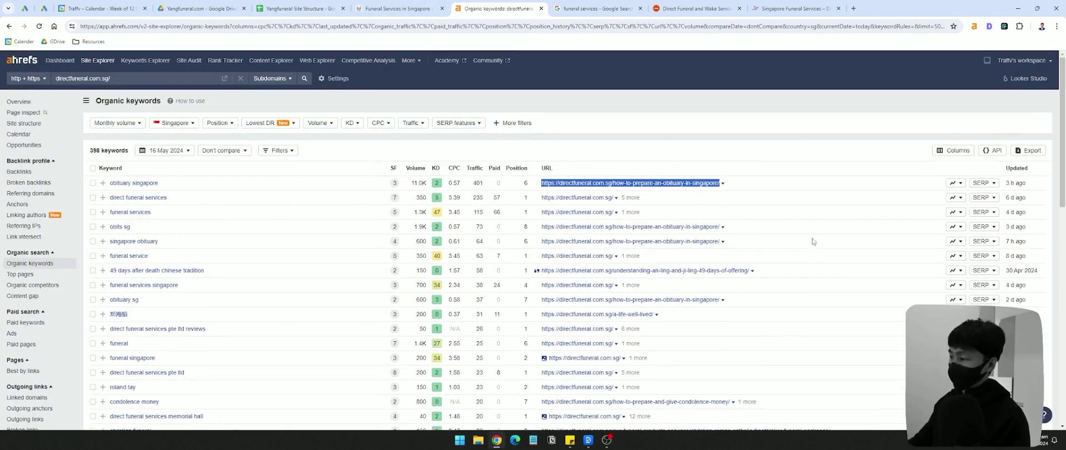
{"action": "scroll", "coordinate": [765, 227], "scroll_direction": "down", "scroll_amount": 3}
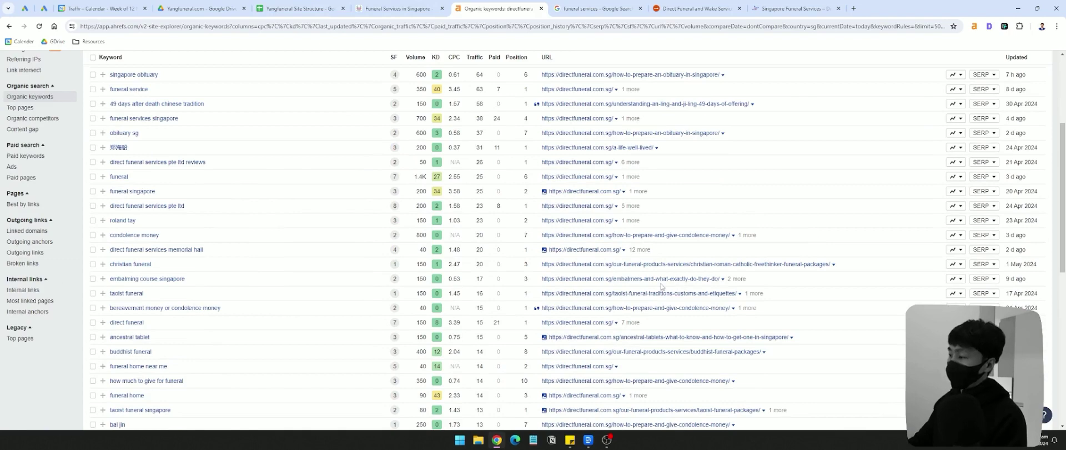
{"action": "scroll", "coordinate": [703, 303], "scroll_direction": "down", "scroll_amount": 1}
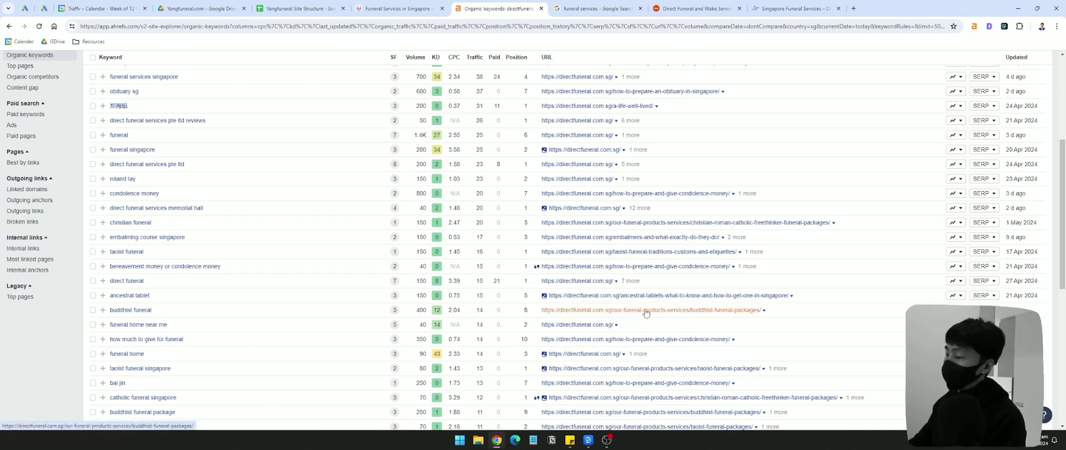
{"action": "scroll", "coordinate": [825, 306], "scroll_direction": "down", "scroll_amount": 6}
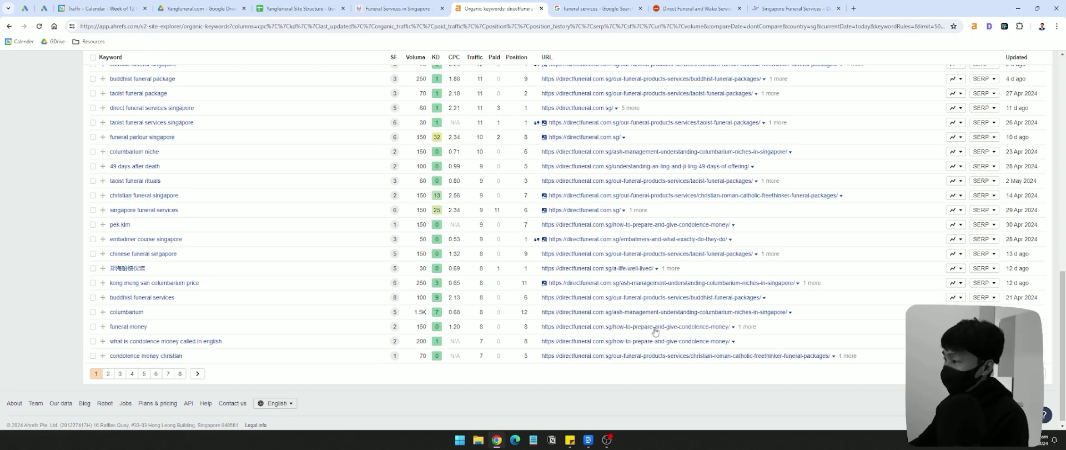
{"action": "scroll", "coordinate": [626, 333], "scroll_direction": "up", "scroll_amount": 5}
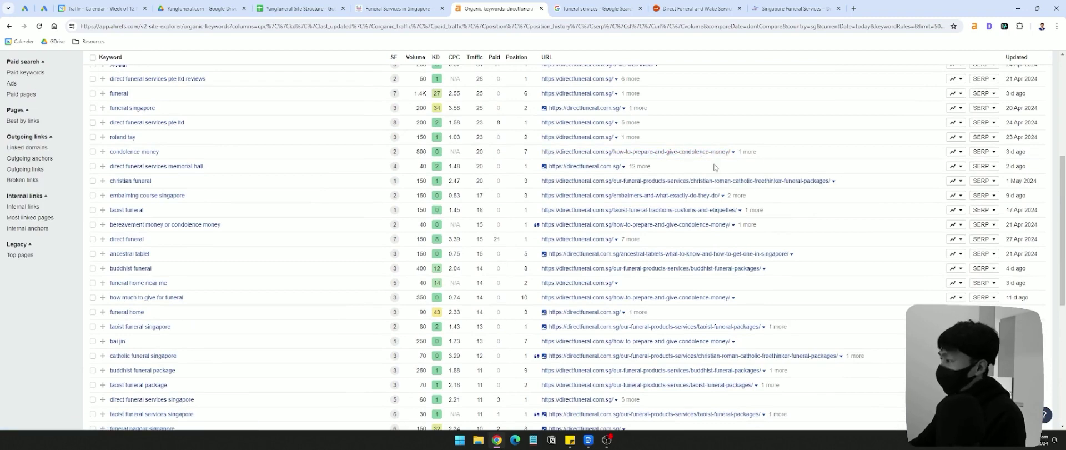
{"action": "scroll", "coordinate": [684, 222], "scroll_direction": "down", "scroll_amount": 4}
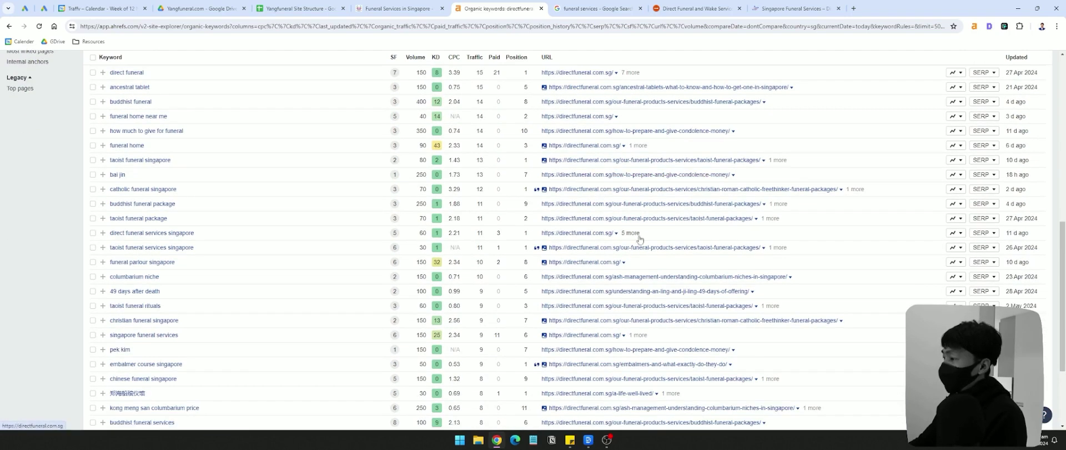
{"action": "scroll", "coordinate": [654, 239], "scroll_direction": "down", "scroll_amount": 3}
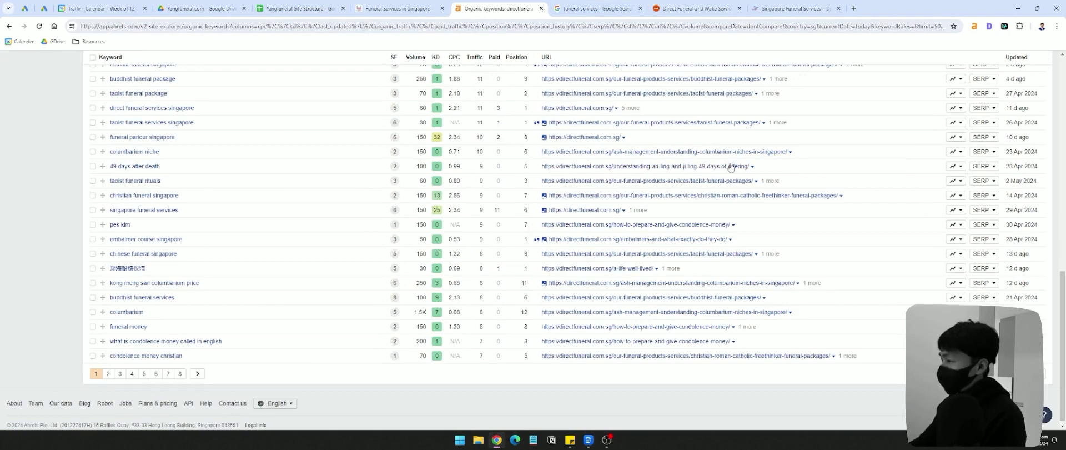
{"action": "left_click_drag", "start_coordinate": [792, 169], "coordinate": [229, 167]}
{"action": "left_click_drag", "start_coordinate": [803, 164], "coordinate": [559, 169]}
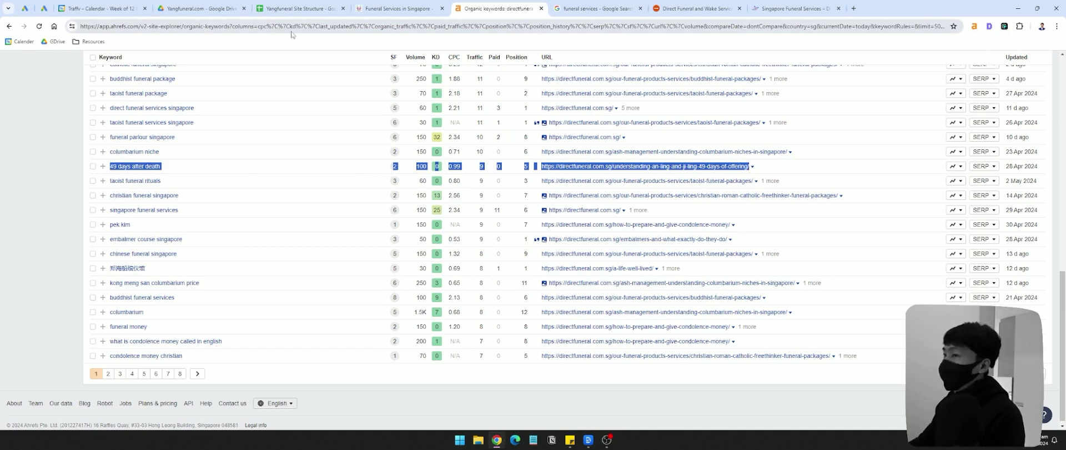
Review the race, religion and place categories and the article split note in the Yangfuneral Site Structure sheet
{"action": "left_click", "coordinate": [302, 12]}
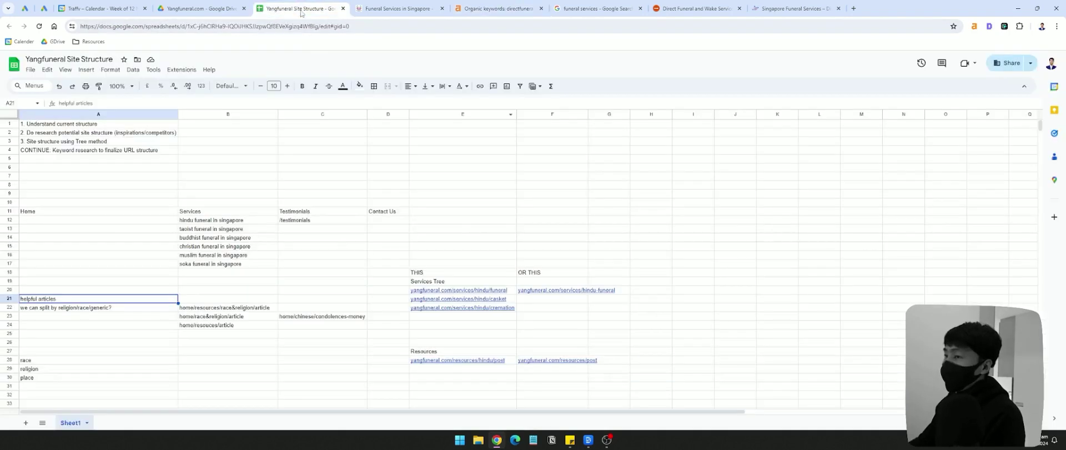
{"action": "left_click", "coordinate": [59, 361]}
{"action": "left_click", "coordinate": [99, 345]}
{"action": "left_click_drag", "start_coordinate": [74, 359], "coordinate": [78, 377]}
{"action": "left_click", "coordinate": [79, 362]}
{"action": "left_click", "coordinate": [61, 370]}
{"action": "left_click", "coordinate": [52, 377]}
{"action": "left_click", "coordinate": [47, 362]}
{"action": "left_click", "coordinate": [48, 371]}
{"action": "left_click", "coordinate": [69, 309]}
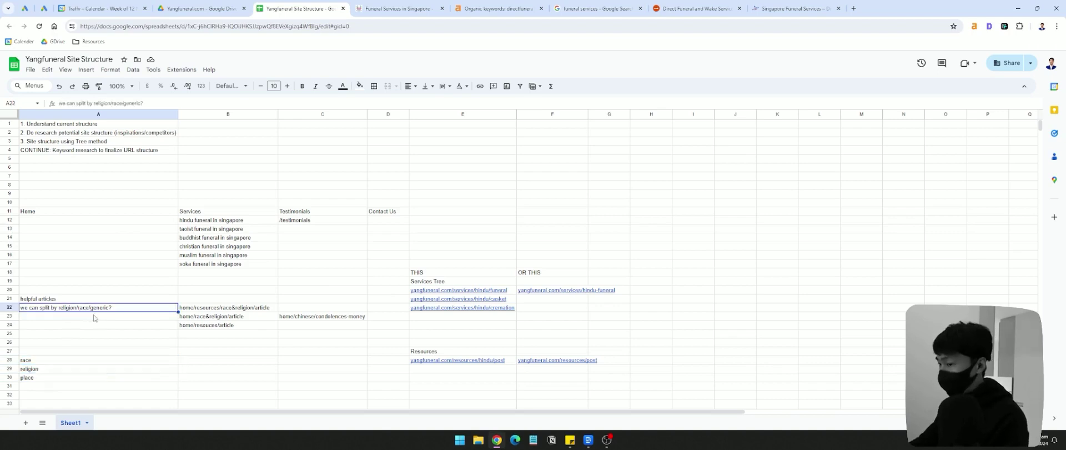
Examine the segments of the proposed article path home/resources/race&religion/article in cell B22
{"action": "left_click", "coordinate": [205, 310]}
{"action": "left_click", "coordinate": [114, 310]}
{"action": "left_click", "coordinate": [253, 314]}
{"action": "left_click", "coordinate": [250, 309]}
{"action": "left_click", "coordinate": [117, 310]}
{"action": "key", "text": "Right"}
{"action": "key", "text": "Left"}
{"action": "key", "text": "Right"}
{"action": "key", "text": "Return"}
{"action": "left_click", "coordinate": [145, 307]}
{"action": "double_click", "coordinate": [211, 310]}
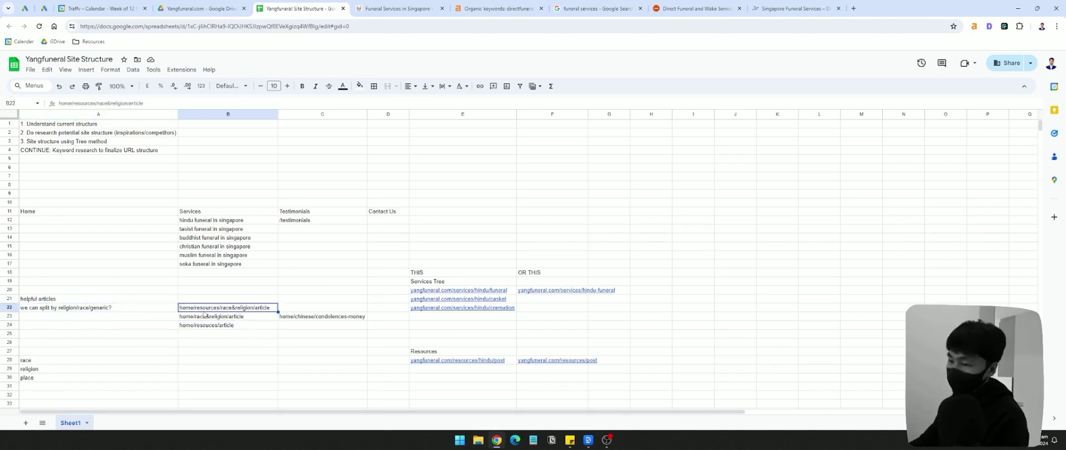
{"action": "double_click", "coordinate": [209, 307]}
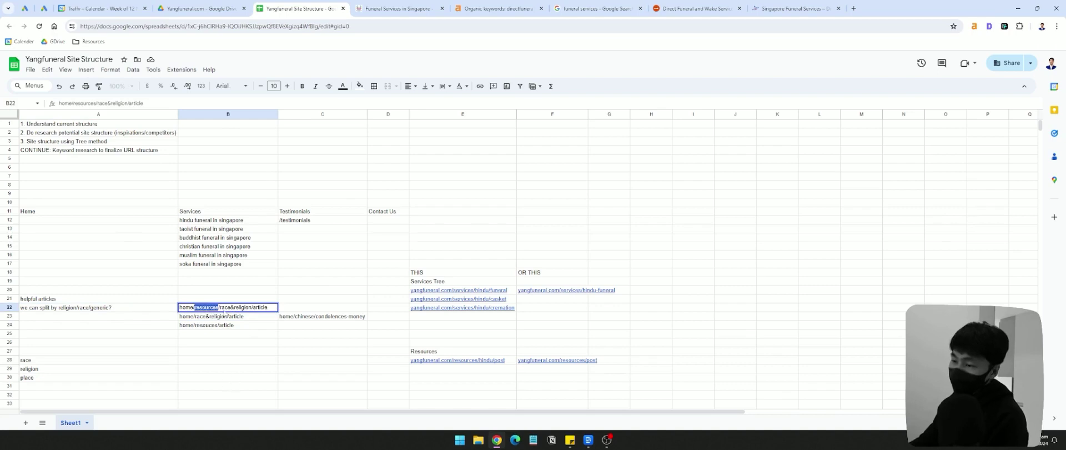
{"action": "left_click_drag", "start_coordinate": [220, 307], "coordinate": [244, 307]}
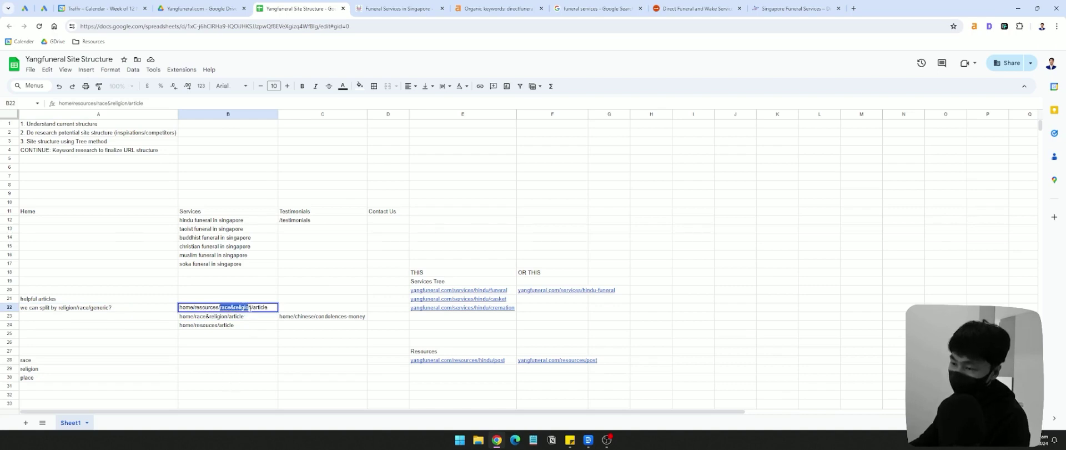
{"action": "left_click", "coordinate": [261, 307]}
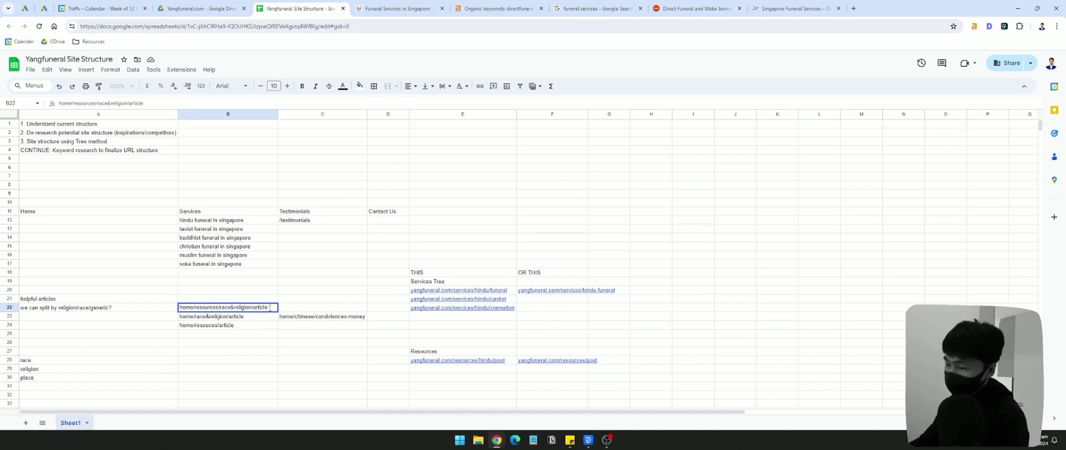
{"action": "key", "text": "Return"}
{"action": "key", "text": "Down"}
Copy the article path from B22 into B26 and replace its race&religion segment with "chinese"
{"action": "left_click", "coordinate": [309, 310]}
{"action": "key", "text": "Left"}
{"action": "key", "text": "ctrl+c"}
{"action": "left_click", "coordinate": [237, 345]}
{"action": "key", "text": "ctrl+v"}
{"action": "left_click", "coordinate": [287, 345]}
{"action": "double_click", "coordinate": [251, 343]}
{"action": "mouse_move", "coordinate": [250, 343]}
{"action": "left_mouse_down"}
{"action": "mouse_move", "coordinate": [220, 342]}
{"action": "mouse_move", "coordinate": [249, 343]}
{"action": "left_mouse_up"}
{"action": "left_click", "coordinate": [206, 343]}
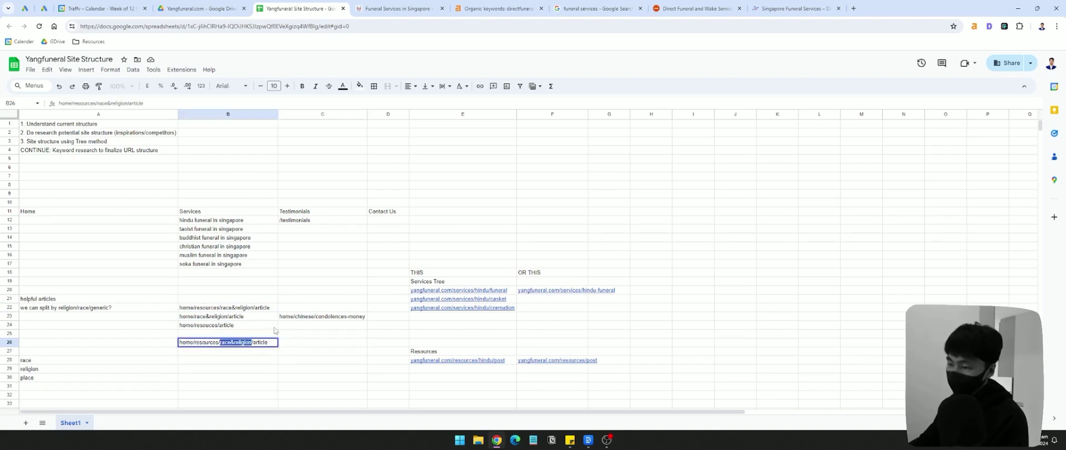
{"action": "type", "text": "chinese"}
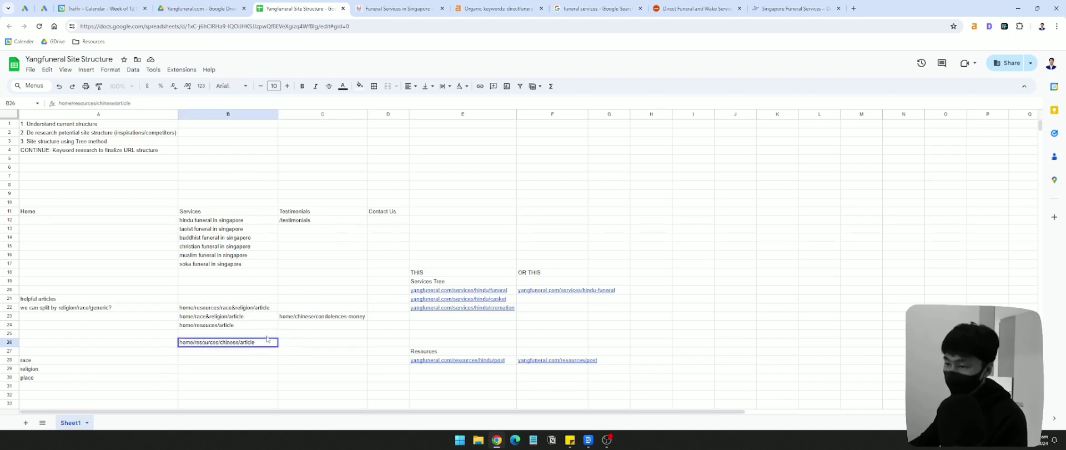
Replace the article segment of the path in B26 with "chinese-traditions-post"
{"action": "double_click", "coordinate": [252, 342]}
{"action": "type", "text": "chin"}
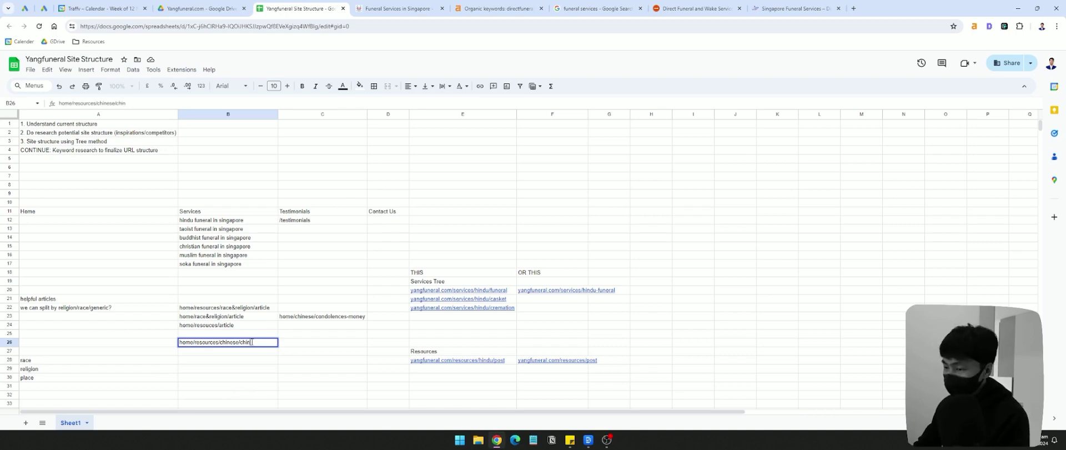
{"action": "type", "text": "es-traditions-post"}
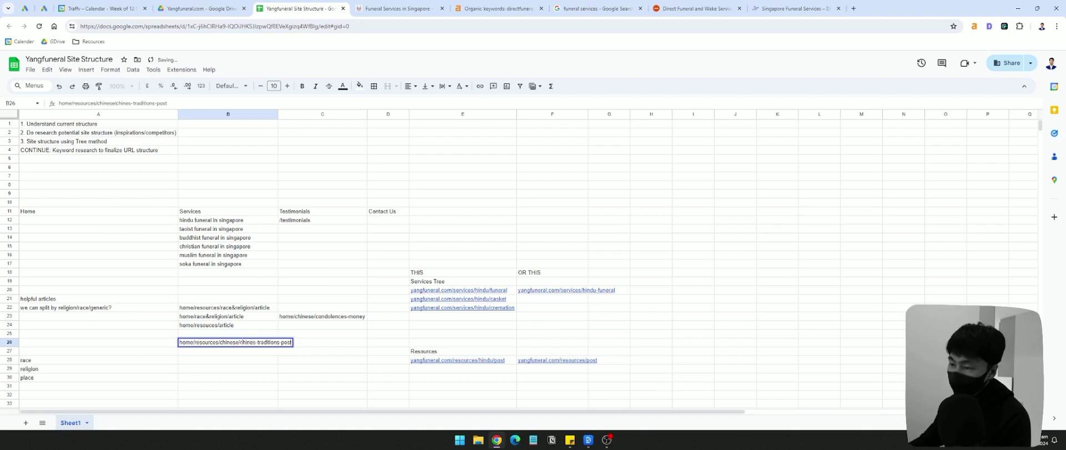
{"action": "left_click", "coordinate": [255, 342]}
{"action": "type", "text": "e"}
Duplicate the path home/resources/chinese/chinese-traditions-post from B26 into B27
{"action": "left_click_drag", "start_coordinate": [243, 342], "coordinate": [319, 347]}
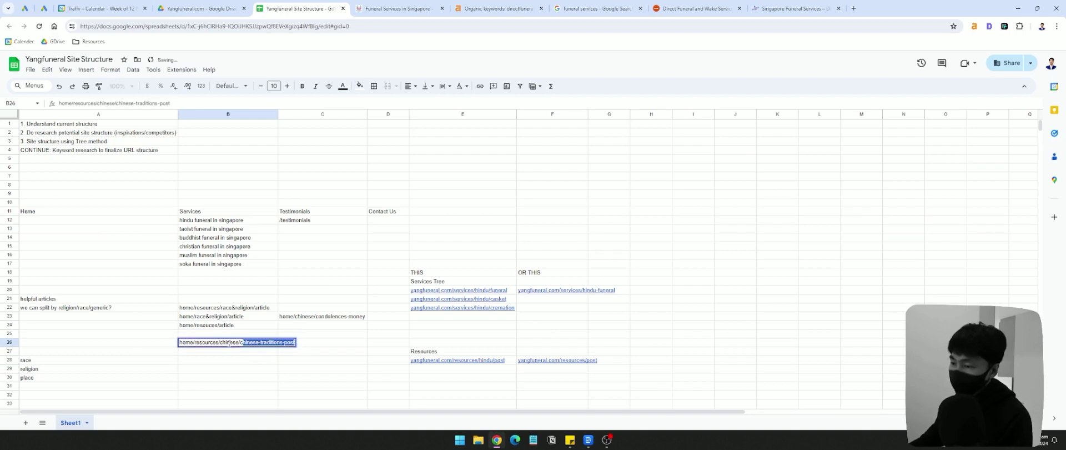
{"action": "left_click_drag", "start_coordinate": [241, 342], "coordinate": [306, 348]}
{"action": "key", "text": "ctrl+c"}
{"action": "left_click", "coordinate": [276, 349]}
{"action": "key", "text": "ctrl+v"}
{"action": "left_click", "coordinate": [240, 344]}
{"action": "key", "text": "ctrl+c"}
{"action": "left_click", "coordinate": [237, 353]}
{"action": "key", "text": "ctrl+v"}
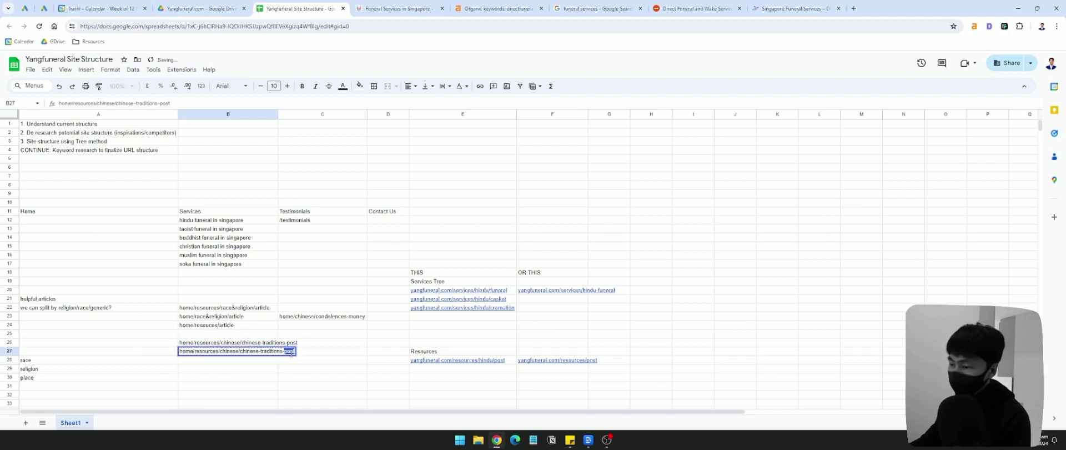
Change the end of the path in B27 to "post2" as a second chinese traditions article
{"action": "type", "text": "2"}
{"action": "key", "text": "Return"}
{"action": "left_click_drag", "start_coordinate": [233, 343], "coordinate": [188, 350]}
{"action": "left_click", "coordinate": [169, 345]}
Remove the "chinese-" prefix from the last segment of the paths in B26 and B27
{"action": "left_click", "coordinate": [252, 334]}
{"action": "double_click", "coordinate": [260, 342]}
{"action": "left_click_drag", "start_coordinate": [260, 343], "coordinate": [241, 342]}
{"action": "key", "text": "BackSpace"}
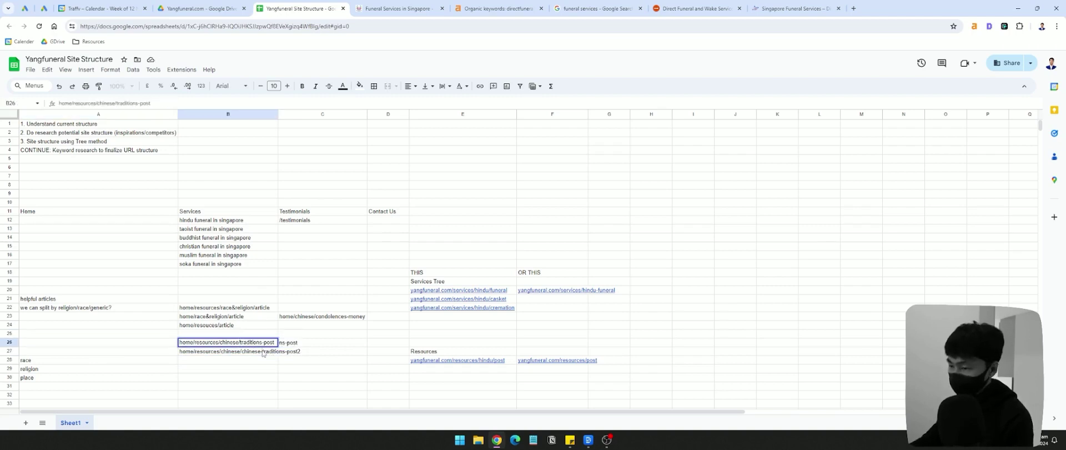
{"action": "double_click", "coordinate": [263, 351]}
{"action": "left_click_drag", "start_coordinate": [260, 351], "coordinate": [241, 352]}
{"action": "key", "text": "BackSpace"}
{"action": "left_click", "coordinate": [221, 343]}
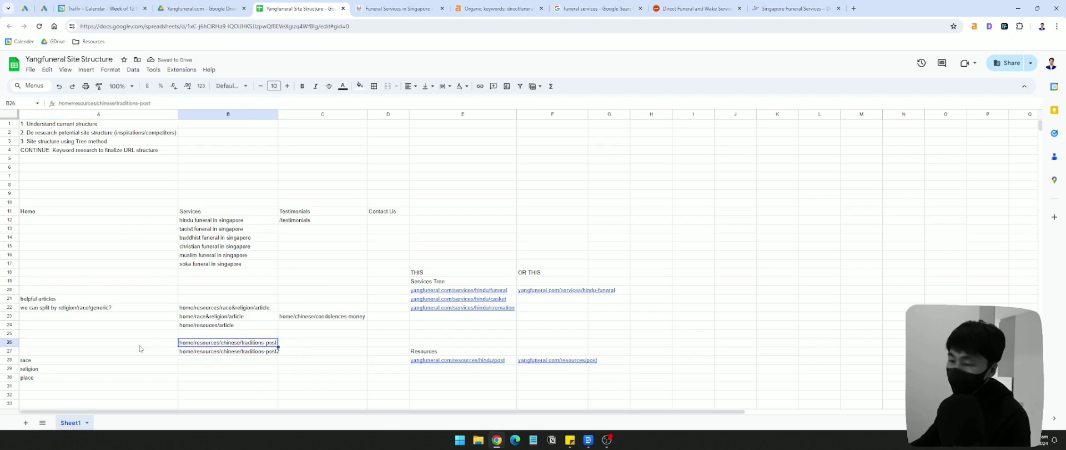
Copy the chinese traditions path from B26 into C26 and replace its chinese segment with "hindu"
{"action": "double_click", "coordinate": [210, 343]}
{"action": "key", "text": "Escape"}
{"action": "key", "text": "ctrl+c"}
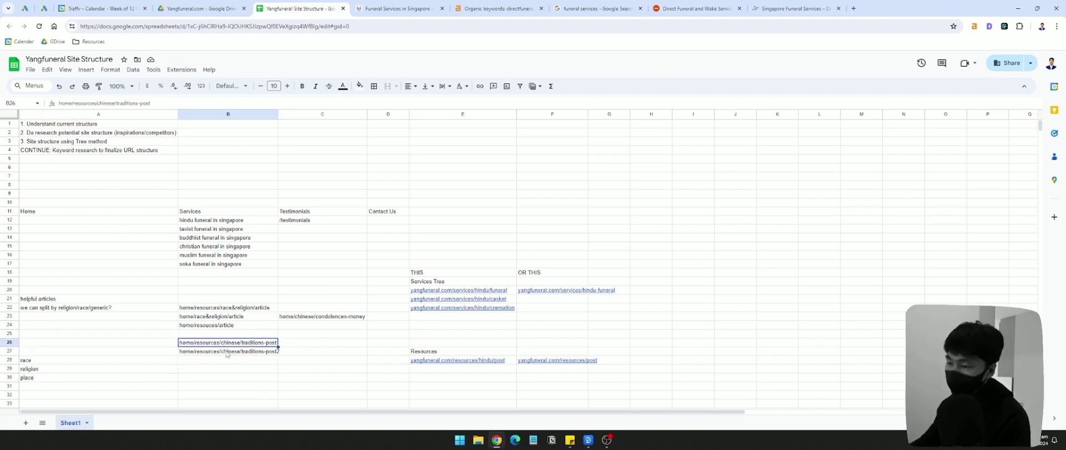
{"action": "left_click", "coordinate": [314, 344]}
{"action": "key", "text": "ctrl+v"}
{"action": "double_click", "coordinate": [328, 344]}
{"action": "double_click", "coordinate": [328, 342]}
{"action": "type", "text": "hindu"}
{"action": "key", "text": "Return"}
Duplicate the hindu path from C26 into C27 and end it with "traditions-post2"
{"action": "left_click", "coordinate": [324, 341]}
{"action": "key", "text": "ctrl+c"}
{"action": "left_click", "coordinate": [329, 351]}
{"action": "key", "text": "ctrl+v"}
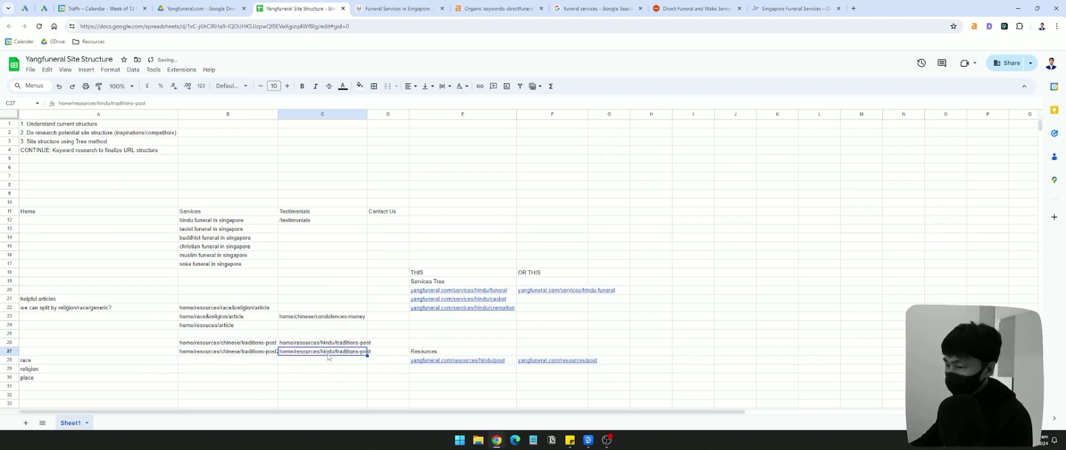
{"action": "double_click", "coordinate": [328, 352]}
{"action": "type", "text": "1"}
{"action": "left_click", "coordinate": [387, 377]}
{"action": "left_click", "coordinate": [326, 360]}
{"action": "double_click", "coordinate": [326, 353]}
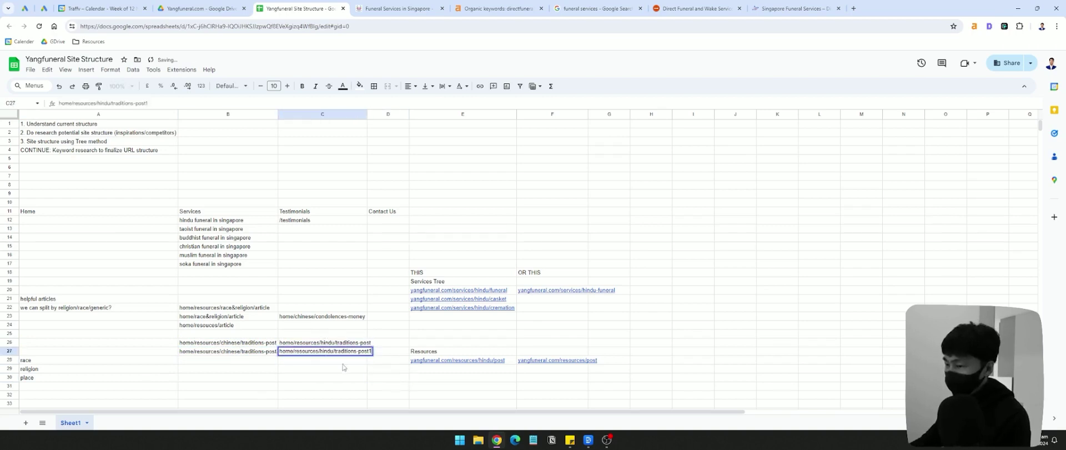
{"action": "key", "text": "BackSpace"}
{"action": "type", "text": "2"}
{"action": "key", "text": "Return"}
Review the example article paths and the religion/race split note, and compare them with the Direct Funeral organic keywords in Ahrefs
{"action": "left_click_drag", "start_coordinate": [206, 342], "coordinate": [319, 362]}
{"action": "left_click", "coordinate": [194, 345]}
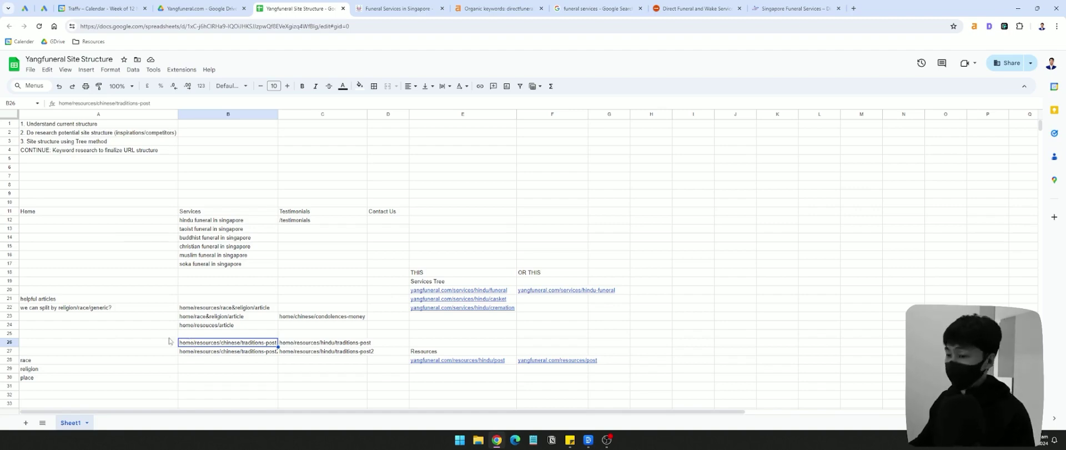
{"action": "left_click", "coordinate": [57, 309]}
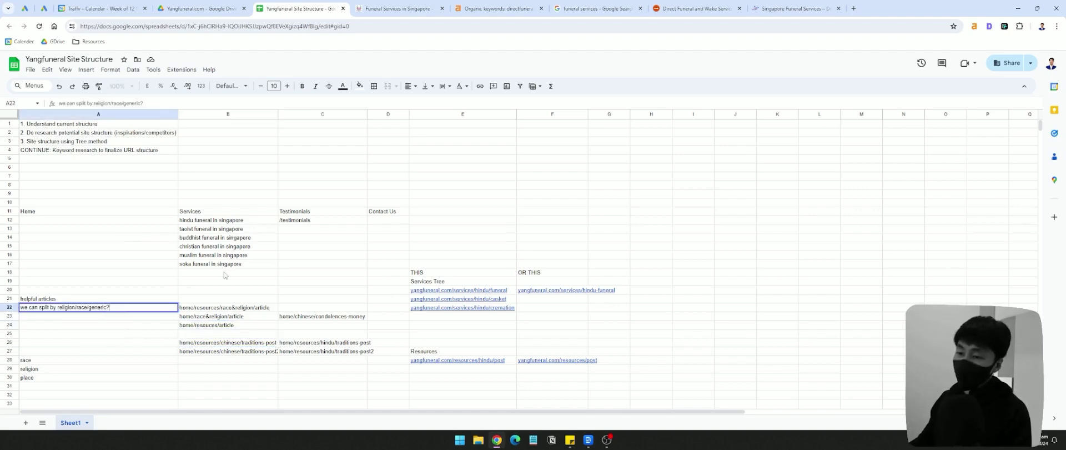
{"action": "left_click", "coordinate": [497, 8]}
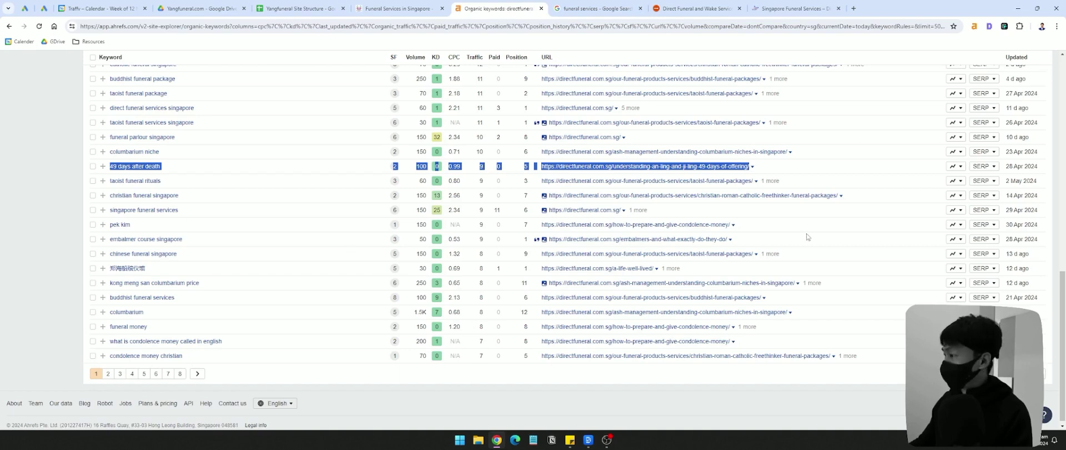
{"action": "left_click_drag", "start_coordinate": [780, 228], "coordinate": [375, 216]}
{"action": "mouse_move", "coordinate": [548, 222]}
{"action": "left_mouse_down"}
{"action": "mouse_move", "coordinate": [605, 224]}
{"action": "mouse_move", "coordinate": [500, 238]}
{"action": "mouse_move", "coordinate": [532, 230]}
{"action": "left_mouse_up"}
{"action": "left_click", "coordinate": [530, 227]}
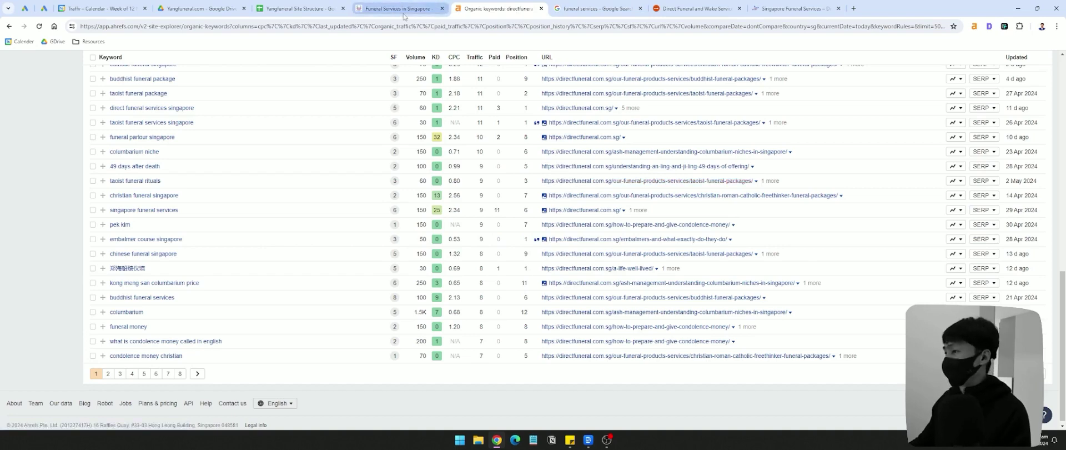
{"action": "left_click", "coordinate": [322, 14]}
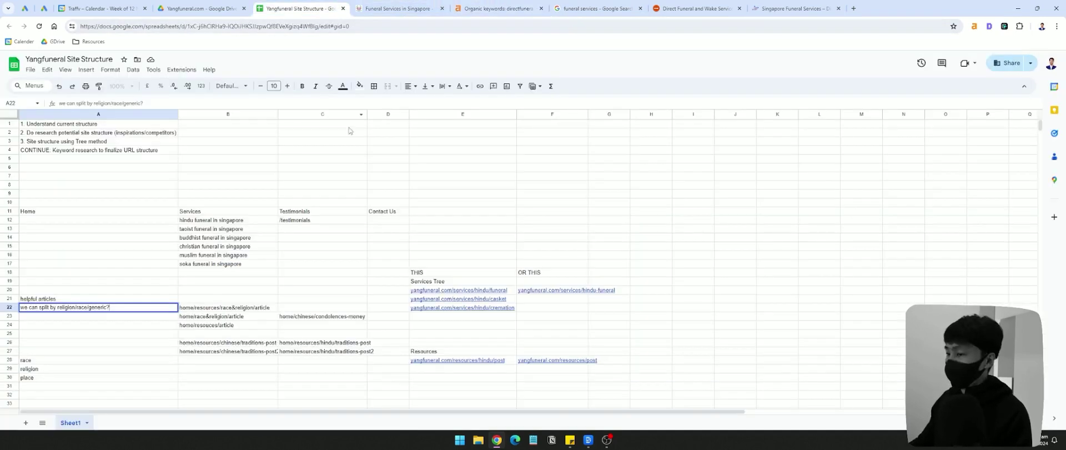
Copy the path home/resouces/article from B24 into B28
{"action": "left_click", "coordinate": [240, 353]}
{"action": "left_click", "coordinate": [239, 326]}
{"action": "key", "text": "ctrl+c"}
{"action": "left_click", "coordinate": [229, 361]}
{"action": "key", "text": "ctrl+v"}
{"action": "double_click", "coordinate": [230, 361]}
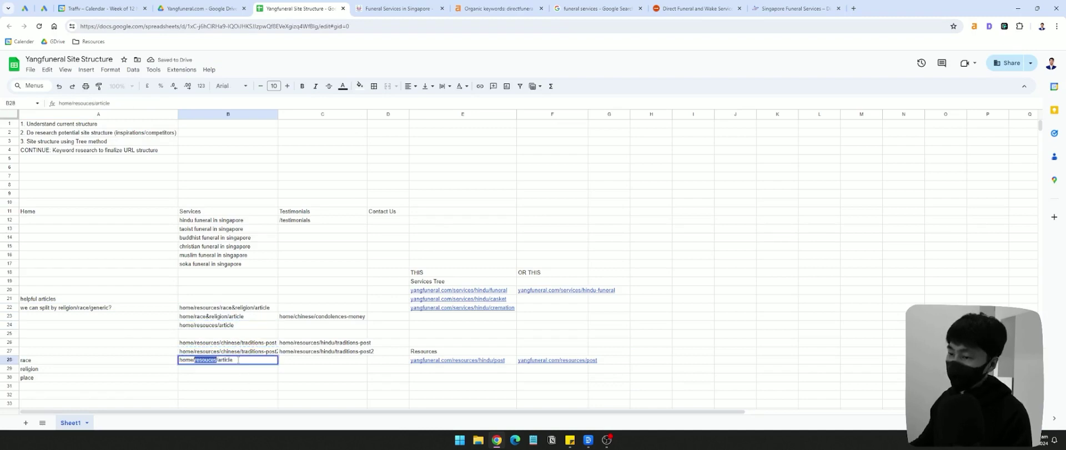
{"action": "left_click", "coordinate": [283, 360]}
Examine the folder segments home/resources/chinese of the example path in B26 beside the paths in B27 and B28
{"action": "left_click", "coordinate": [249, 368]}
{"action": "left_click", "coordinate": [246, 361]}
{"action": "left_click", "coordinate": [248, 352]}
{"action": "left_click", "coordinate": [255, 344]}
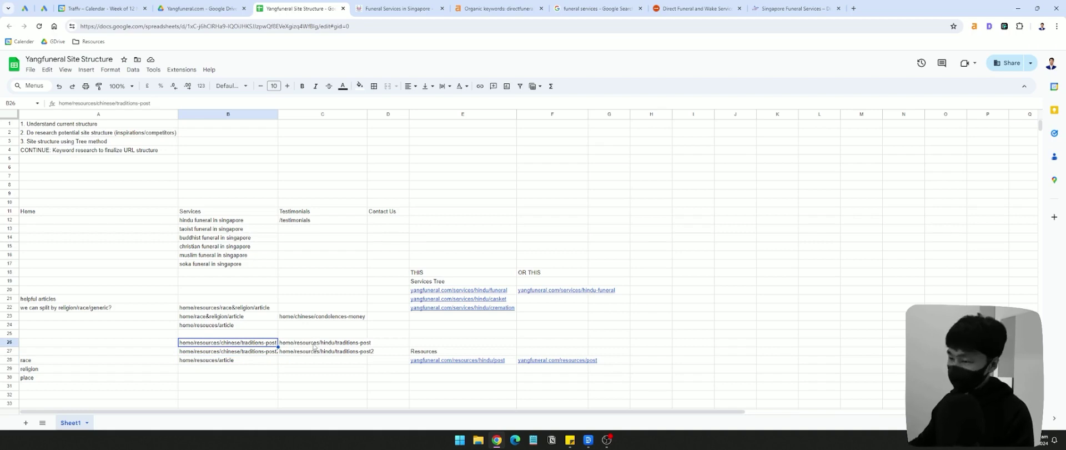
{"action": "double_click", "coordinate": [239, 343]}
{"action": "key", "text": "shift+Home"}
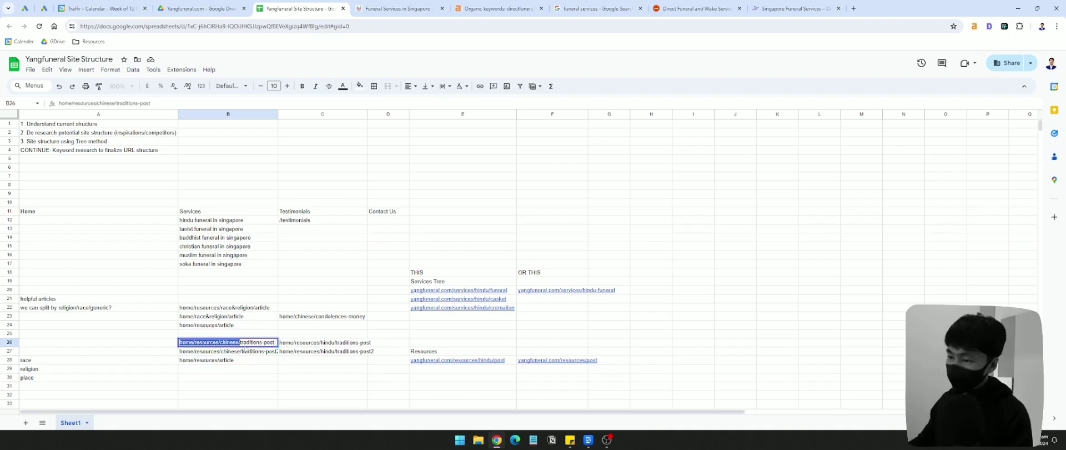
{"action": "left_click", "coordinate": [242, 352]}
Insert a "general" segment before article in the path in B28
{"action": "double_click", "coordinate": [232, 360]}
{"action": "double_click", "coordinate": [229, 359]}
{"action": "left_click", "coordinate": [219, 359]}
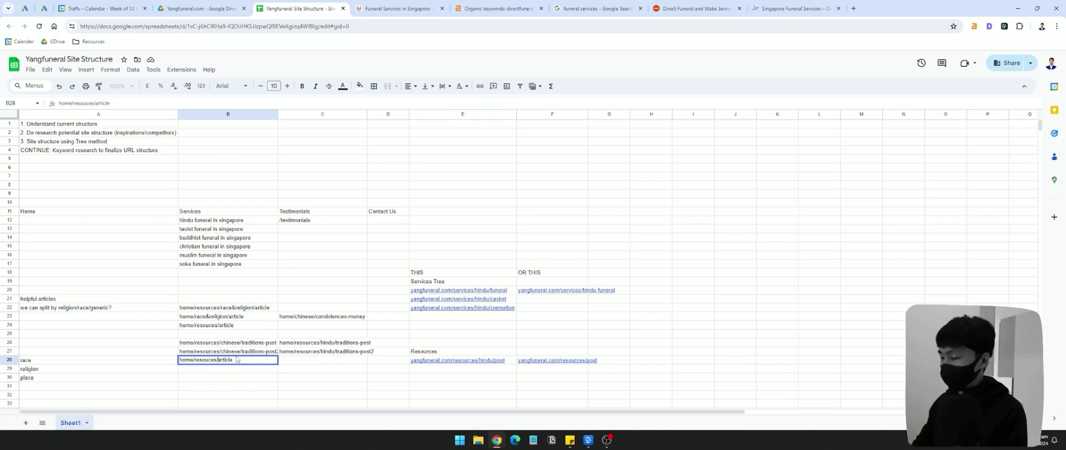
{"action": "type", "text": "general"}
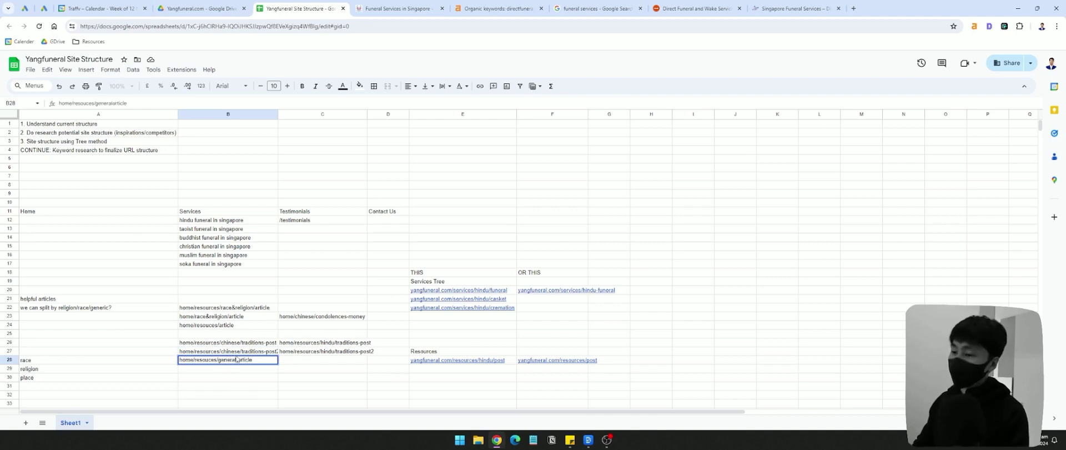
{"action": "key", "text": "Return"}
Duplicate the general article path from B28 into C28 and number its last segment "article1"
{"action": "left_click", "coordinate": [261, 361]}
{"action": "key", "text": "ctrl+c"}
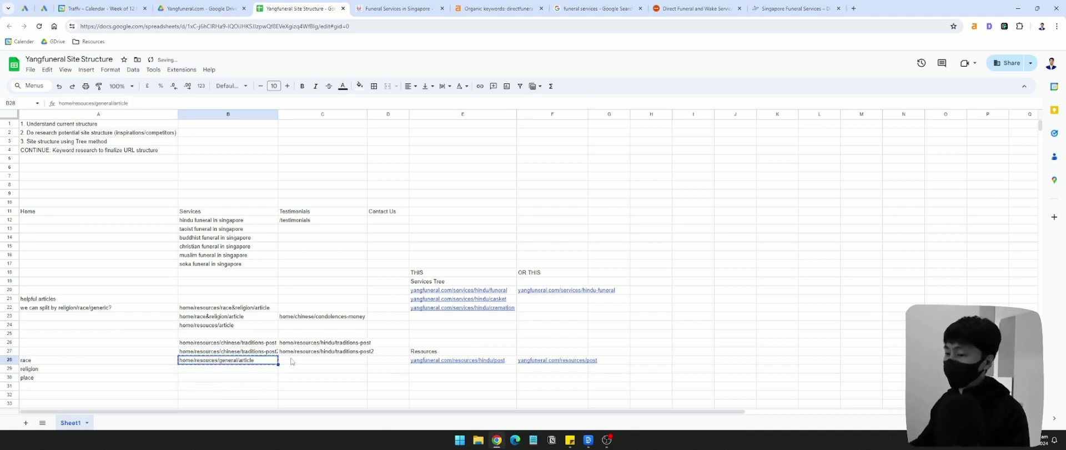
{"action": "left_click", "coordinate": [311, 361]}
{"action": "key", "text": "ctrl+v"}
{"action": "double_click", "coordinate": [356, 360]}
{"action": "type", "text": "1"}
{"action": "key", "text": "Return"}
{"action": "double_click", "coordinate": [355, 361]}
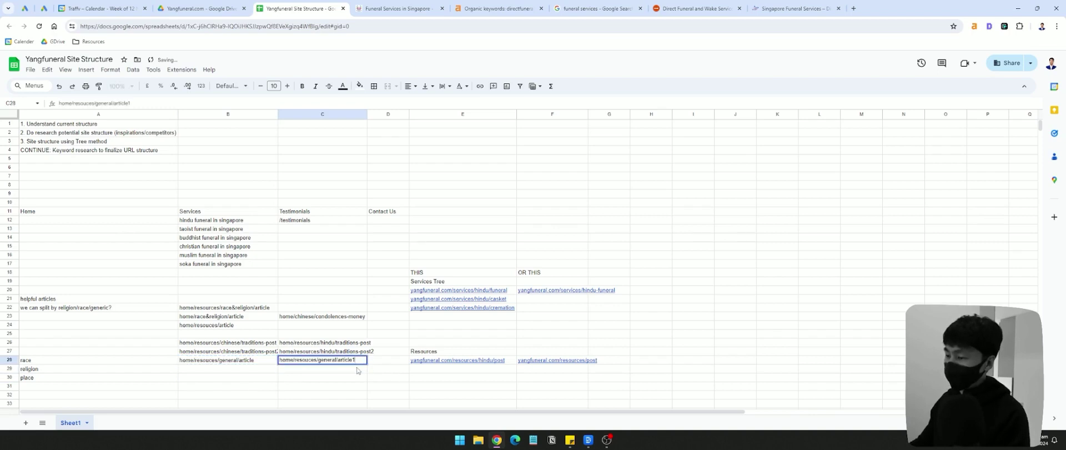
Delete the general article paths from B28 and C28
{"action": "left_click", "coordinate": [357, 370]}
{"action": "left_click", "coordinate": [227, 368]}
{"action": "left_click_drag", "start_coordinate": [336, 362], "coordinate": [223, 361]}
{"action": "key", "text": "Delete"}
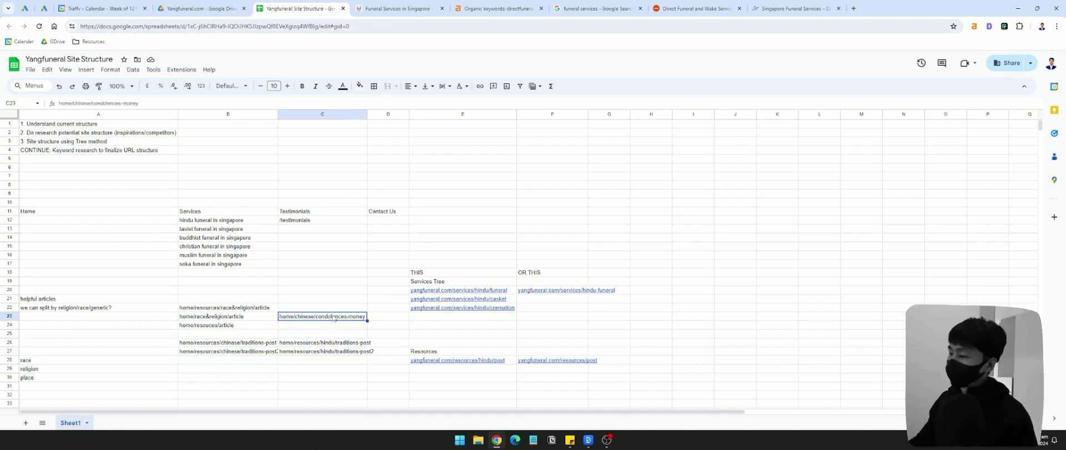
Look through the Singapore Funeral Services homepage, including its navigation and testimonials
{"action": "left_click", "coordinate": [322, 298]}
{"action": "left_click", "coordinate": [578, 13]}
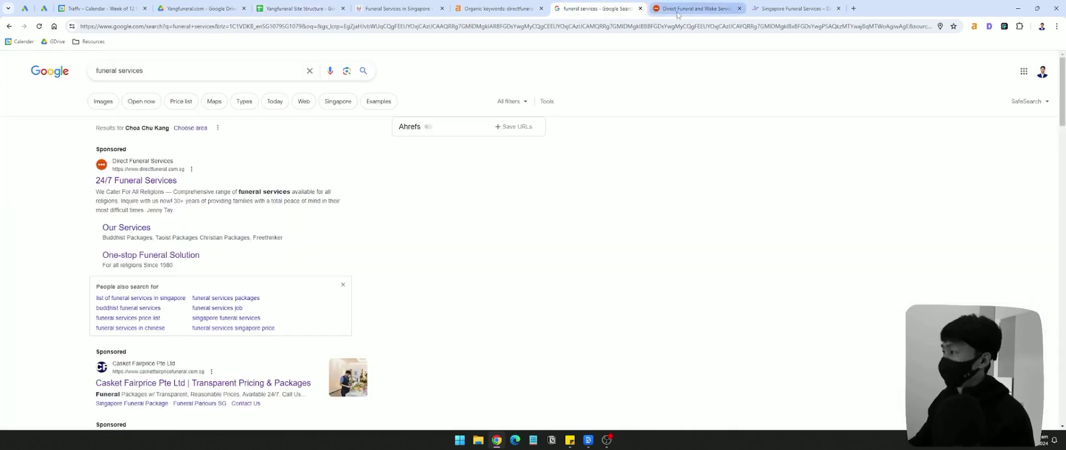
{"action": "left_click", "coordinate": [780, 6]}
{"action": "scroll", "coordinate": [1064, 365], "scroll_direction": "down", "scroll_amount": 15}
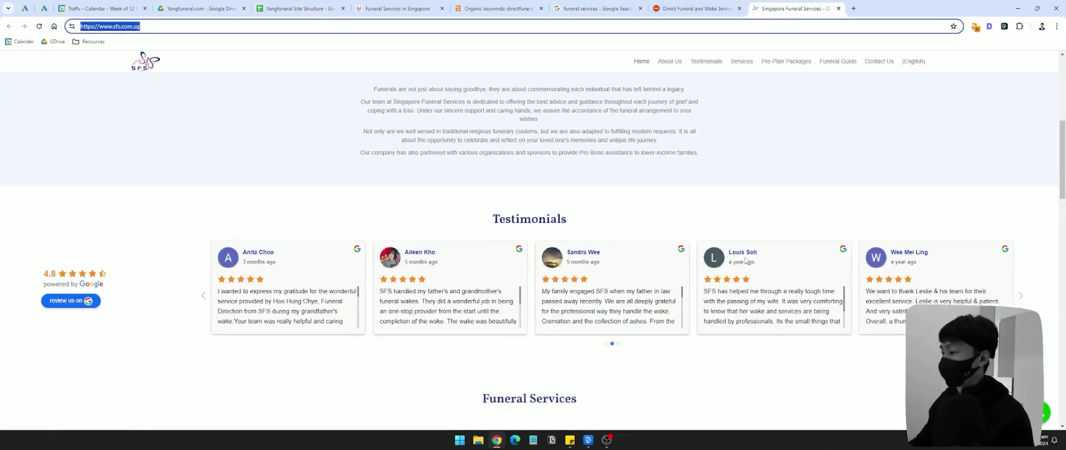
{"action": "scroll", "coordinate": [1065, 364], "scroll_direction": "up", "scroll_amount": 15}
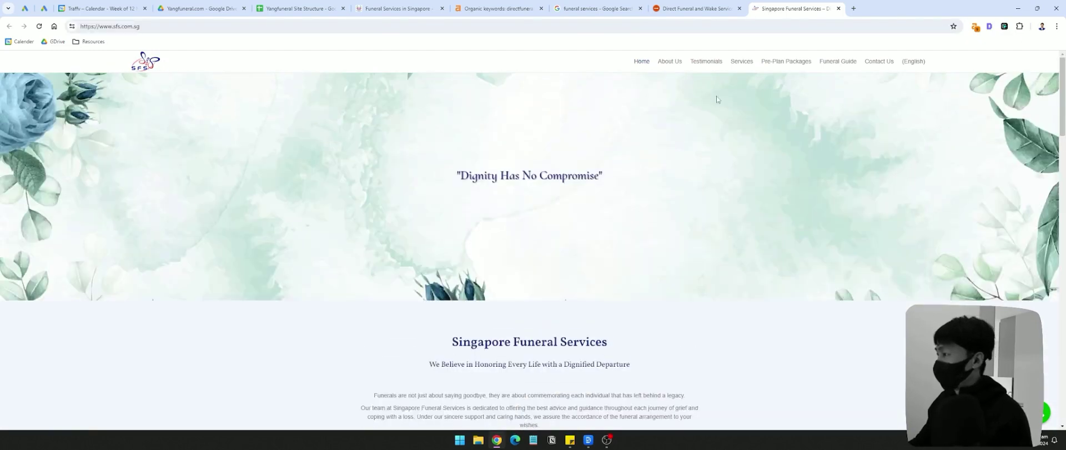
Examine the Direct Funeral homepage with its navigation menu expanded, and check the site's organic keyword list in Ahrefs
{"action": "left_click", "coordinate": [697, 8]}
{"action": "left_click", "coordinate": [583, 27]}
{"action": "left_click", "coordinate": [598, 8]}
{"action": "left_click", "coordinate": [697, 9]}
{"action": "left_click", "coordinate": [311, 80]}
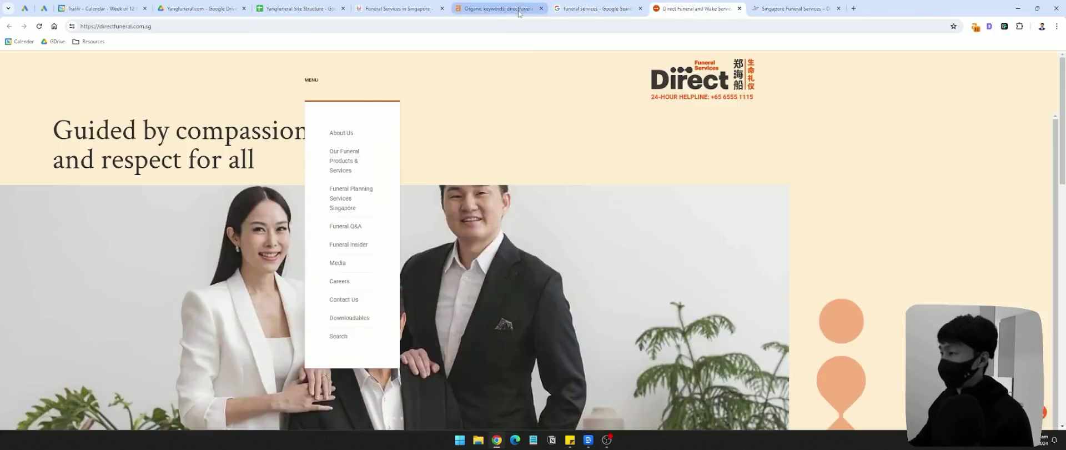
{"action": "left_click", "coordinate": [497, 9]}
{"action": "scroll", "coordinate": [522, 203], "scroll_direction": "up", "scroll_amount": 10}
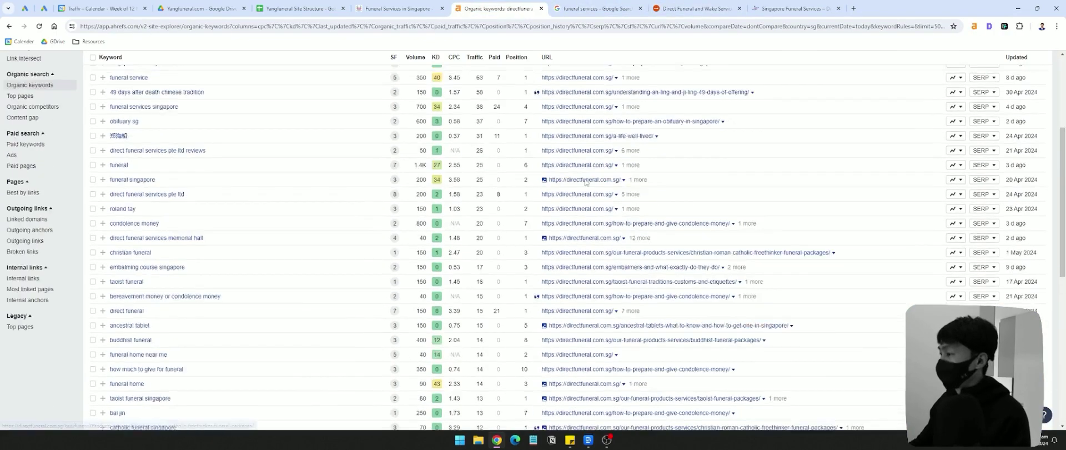
{"action": "left_click", "coordinate": [698, 8]}
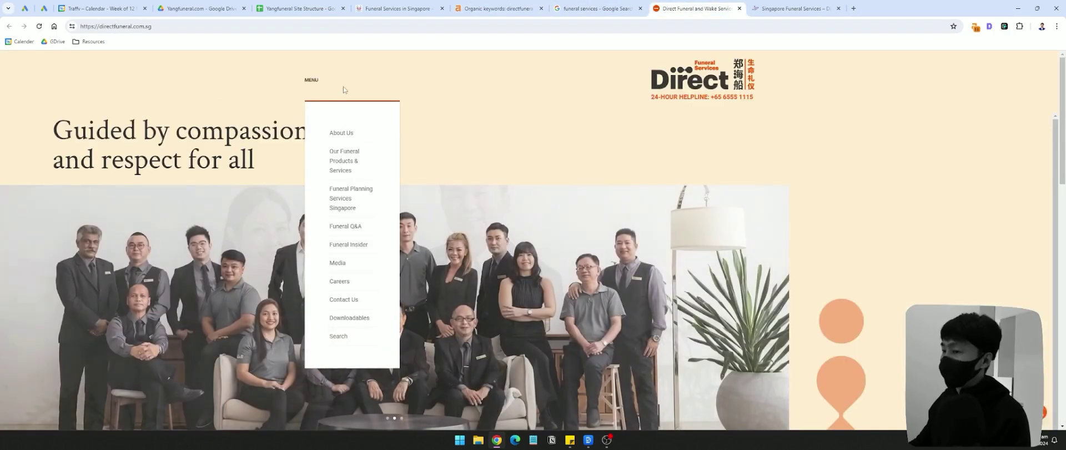
{"action": "scroll", "coordinate": [972, 239], "scroll_direction": "down", "scroll_amount": 1}
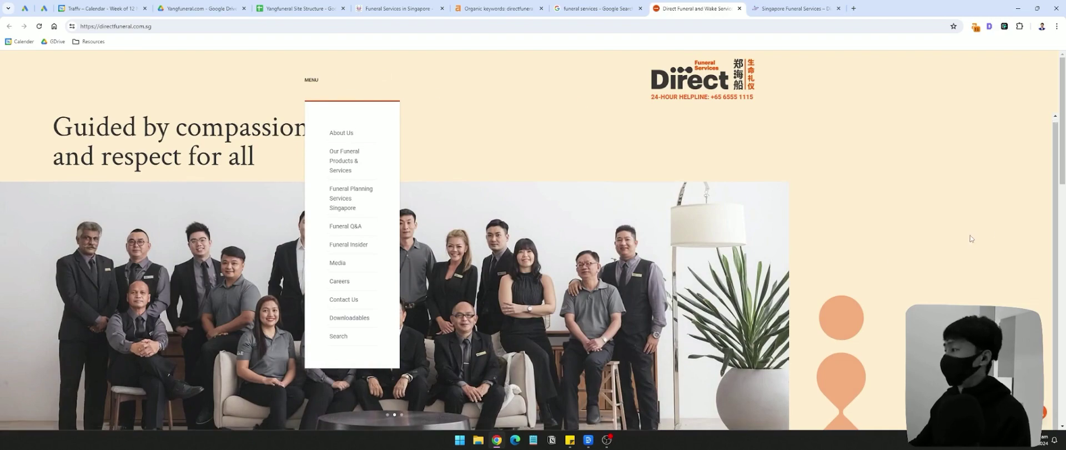
{"action": "scroll", "coordinate": [1063, 141], "scroll_direction": "down", "scroll_amount": 20}
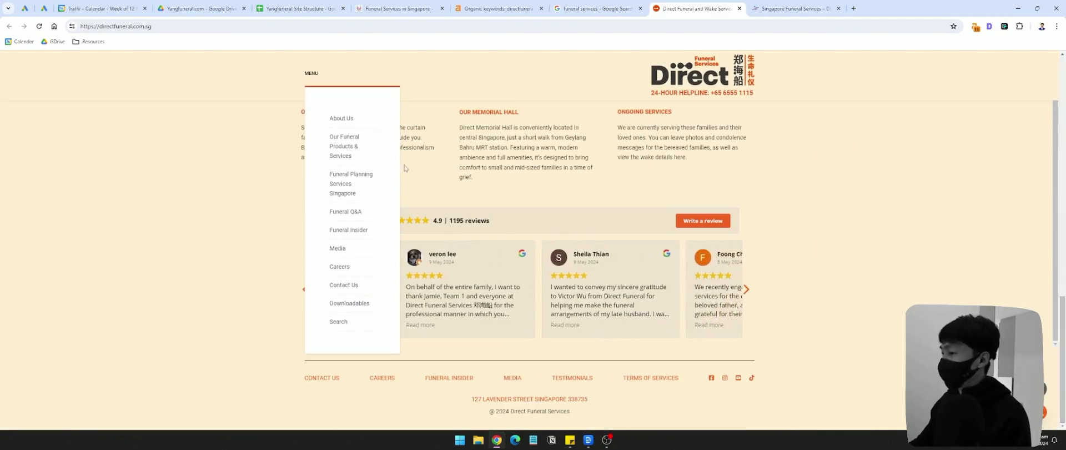
{"action": "left_click_drag", "start_coordinate": [1064, 341], "coordinate": [1063, 102]}
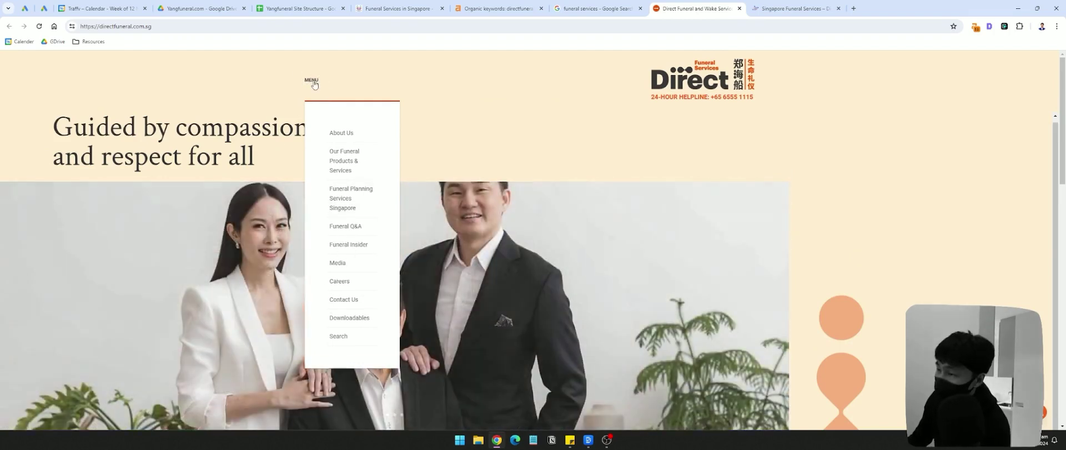
{"action": "left_click", "coordinate": [311, 80]}
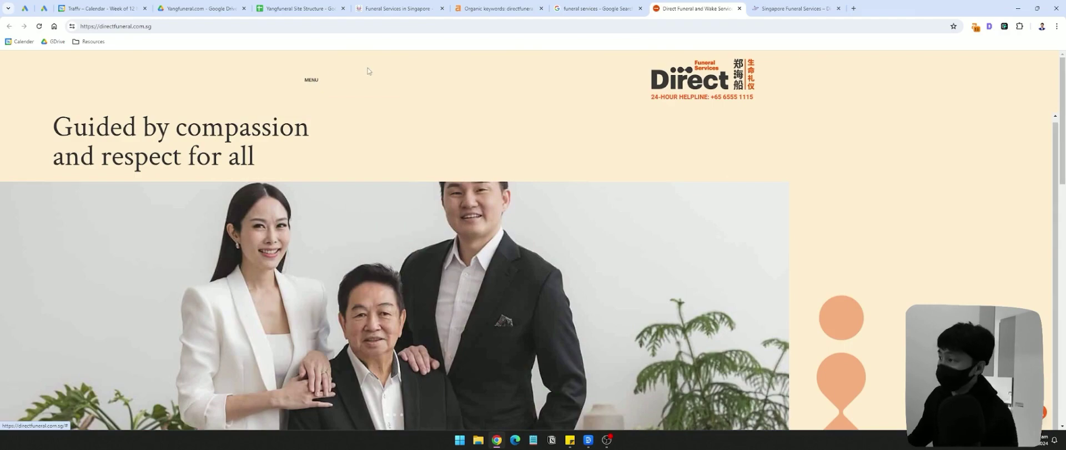
Compare the Singapore Funeral Services and Direct Funeral homepages, and close the Singapore Funeral Services site
{"action": "left_click", "coordinate": [794, 8]}
{"action": "left_click", "coordinate": [697, 8]}
{"action": "left_click", "coordinate": [799, 9]}
{"action": "left_click", "coordinate": [838, 8]}
{"action": "left_click", "coordinate": [599, 8]}
{"action": "left_click", "coordinate": [694, 9]}
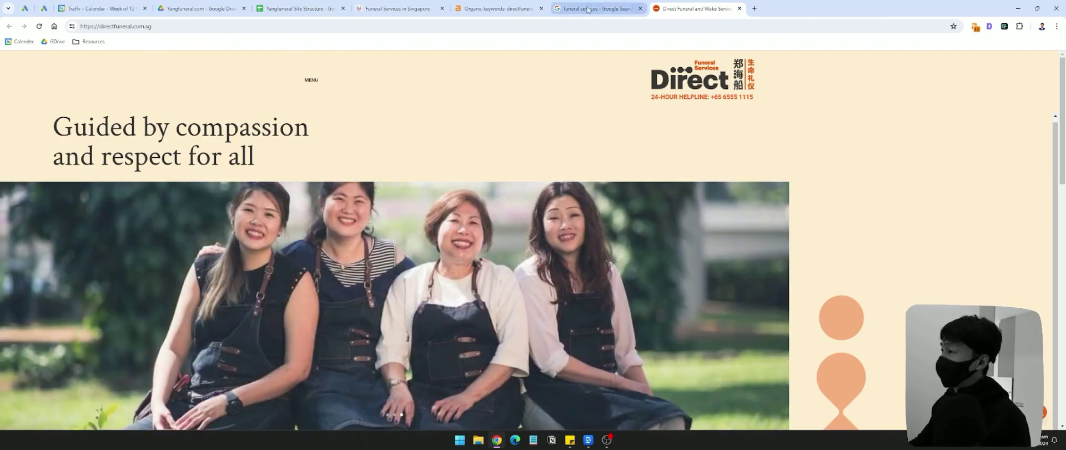
Take the query "funeral services" from the Google search and look it up in Ahrefs Keywords Explorer for Google, United Kingdom
{"action": "left_click", "coordinate": [588, 9]}
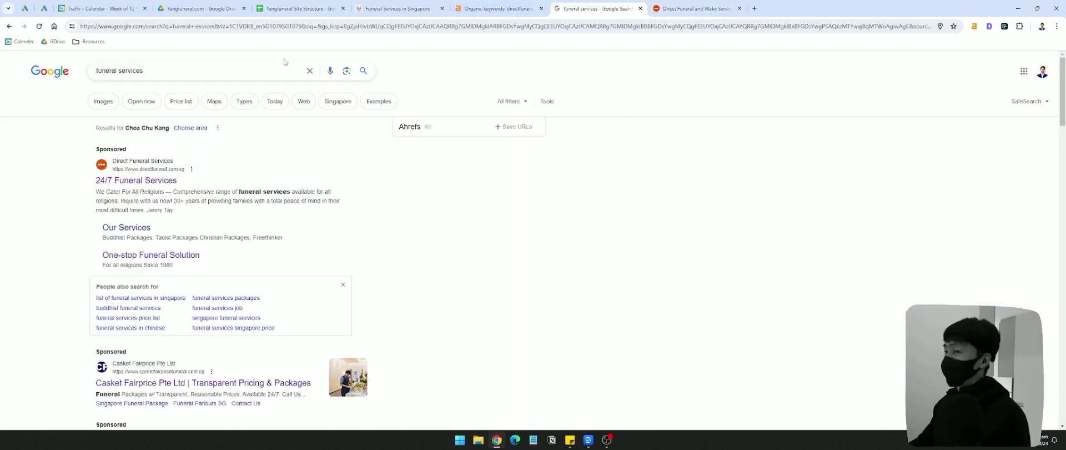
{"action": "left_click_drag", "start_coordinate": [155, 71], "coordinate": [35, 88]}
{"action": "left_click", "coordinate": [522, 9]}
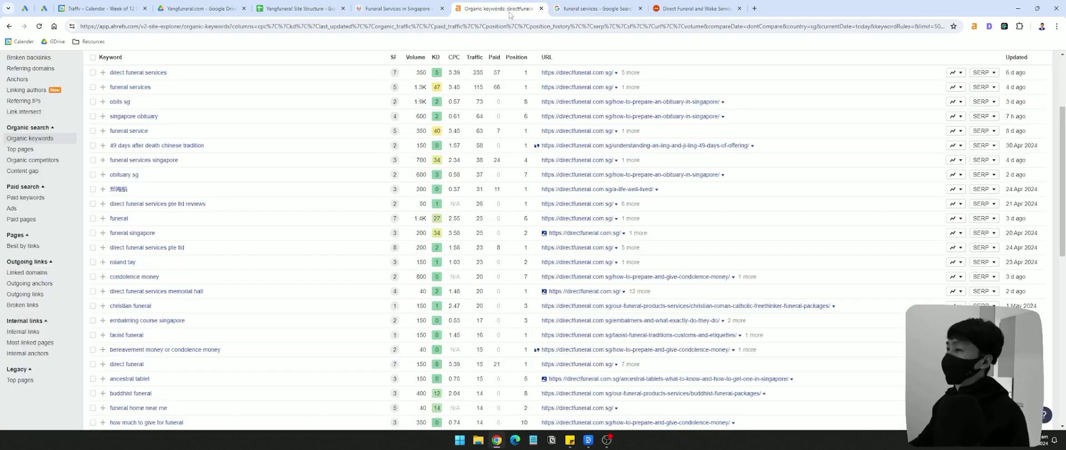
{"action": "left_click", "coordinate": [164, 65]}
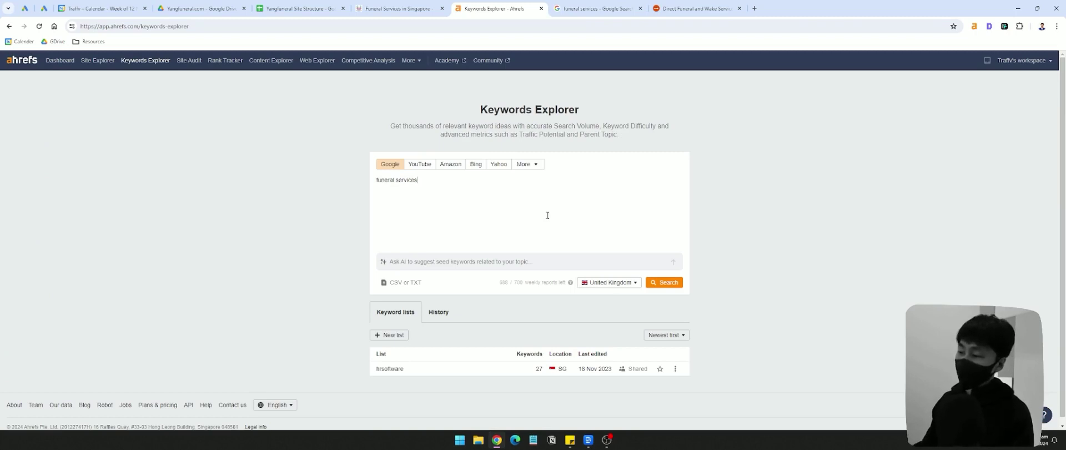
{"action": "left_click", "coordinate": [665, 282]}
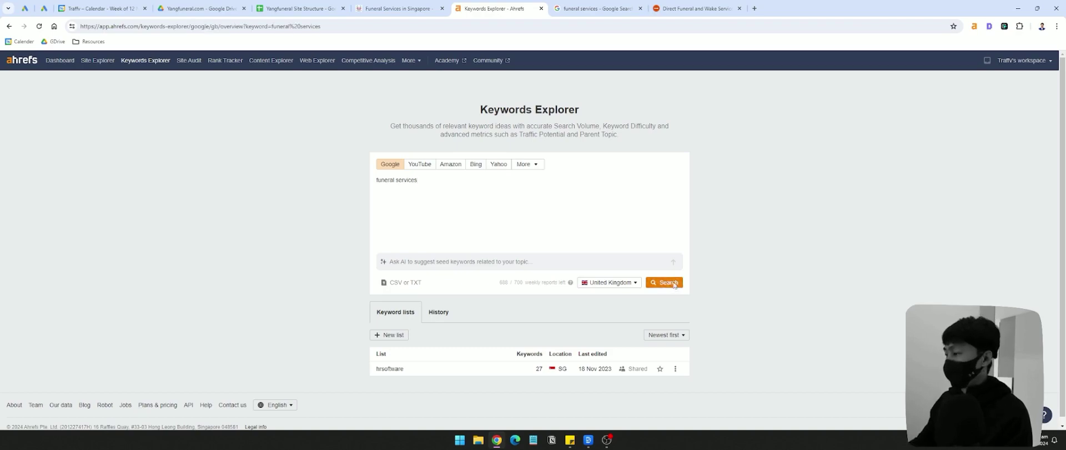
Examine the keyword overview for "funeral services", including its keyword ideas, position history and SERP overview
{"action": "scroll", "coordinate": [537, 231], "scroll_direction": "down", "scroll_amount": 5}
{"action": "scroll", "coordinate": [537, 231], "scroll_direction": "up", "scroll_amount": 5}
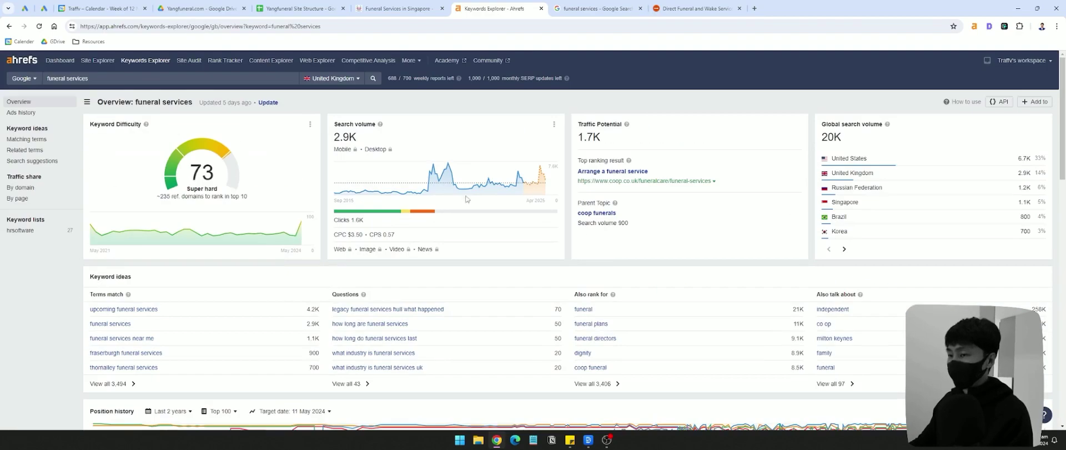
{"action": "scroll", "coordinate": [489, 197], "scroll_direction": "down", "scroll_amount": 15}
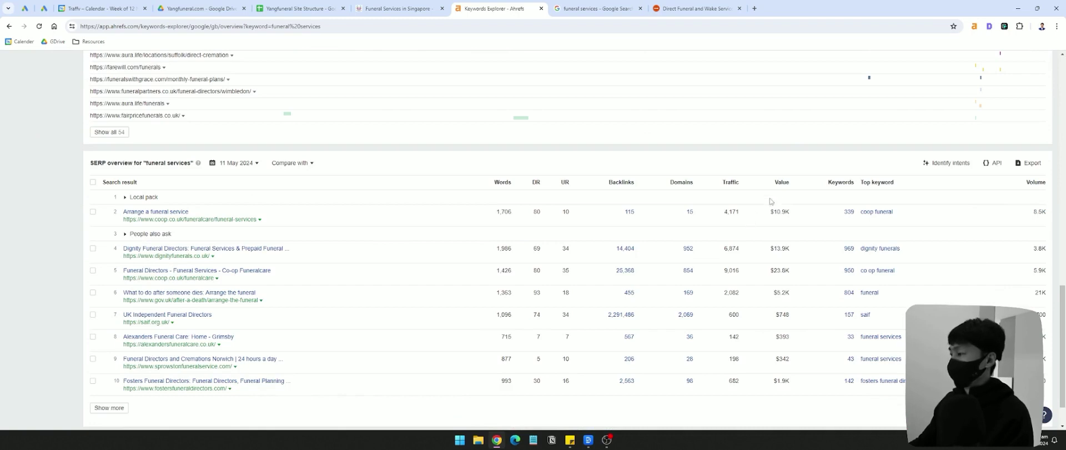
Compare the traffic of the top-ranking UK pages in the SERP overview for "funeral services"
{"action": "left_click_drag", "start_coordinate": [741, 368], "coordinate": [614, 383]}
{"action": "left_click_drag", "start_coordinate": [729, 306], "coordinate": [152, 311]}
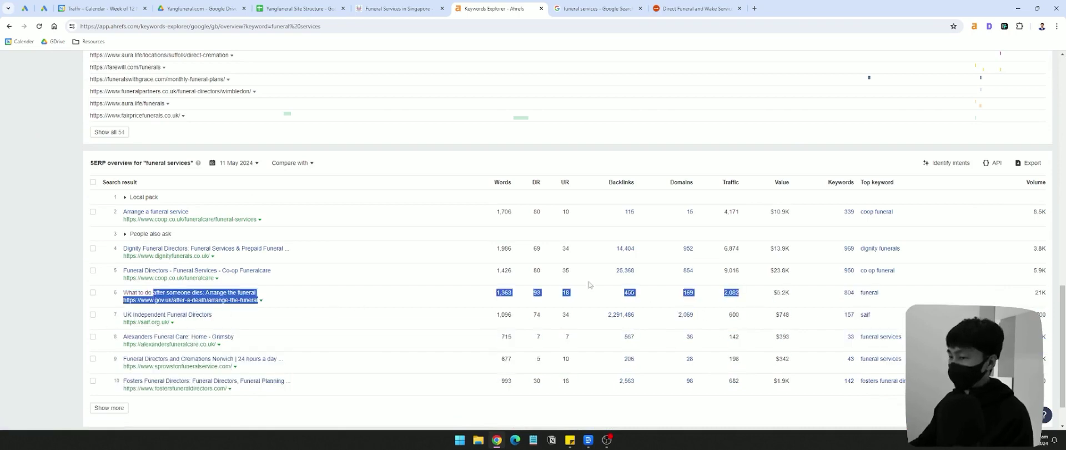
{"action": "left_click_drag", "start_coordinate": [754, 280], "coordinate": [464, 273]}
{"action": "left_click", "coordinate": [464, 273]}
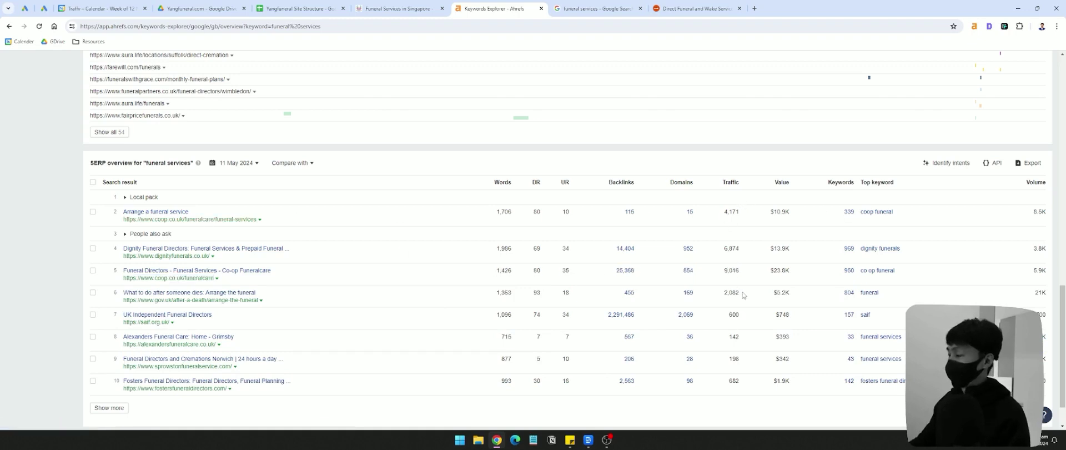
{"action": "left_click_drag", "start_coordinate": [744, 274], "coordinate": [124, 272]}
{"action": "left_click_drag", "start_coordinate": [741, 249], "coordinate": [139, 249]}
{"action": "left_click_drag", "start_coordinate": [741, 213], "coordinate": [190, 220]}
{"action": "left_click", "coordinate": [111, 225]}
{"action": "left_click_drag", "start_coordinate": [111, 270], "coordinate": [235, 278]}
{"action": "right_click", "coordinate": [191, 280]}
{"action": "left_click", "coordinate": [211, 68]}
{"action": "left_click", "coordinate": [583, 9]}
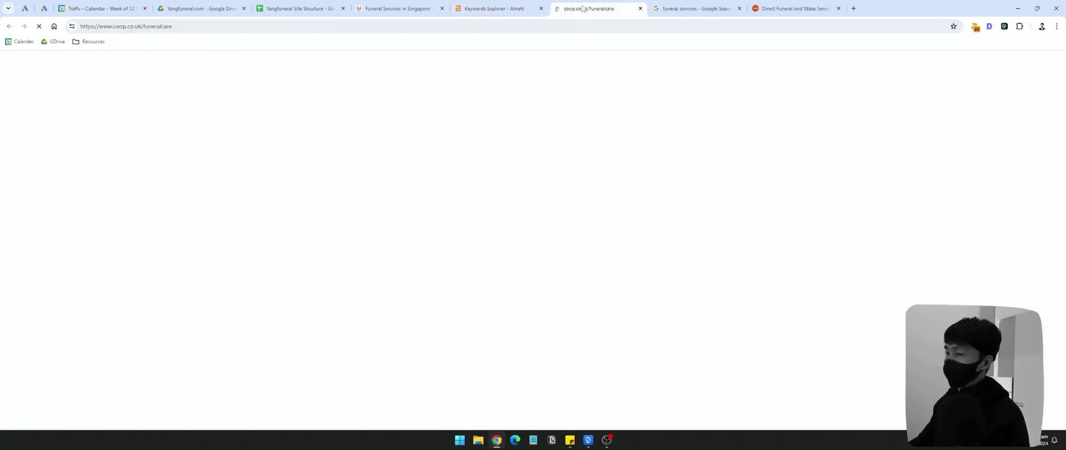
{"action": "left_click", "coordinate": [641, 8]}
Open the Dignity Funeral Directors homepage from the SERP overview in a new tab, staying on the Ahrefs overview
{"action": "right_click", "coordinate": [174, 257]}
{"action": "left_click", "coordinate": [205, 265]}
{"action": "key", "text": "ctrl+Tab"}
{"action": "key", "text": "ctrl+shift+Tab"}
Look up "funeral services" for the United States and check the traffic of the ranking sites in its SERP overview
{"action": "scroll", "coordinate": [647, 271], "scroll_direction": "up", "scroll_amount": 10}
{"action": "scroll", "coordinate": [648, 272], "scroll_direction": "up", "scroll_amount": 3}
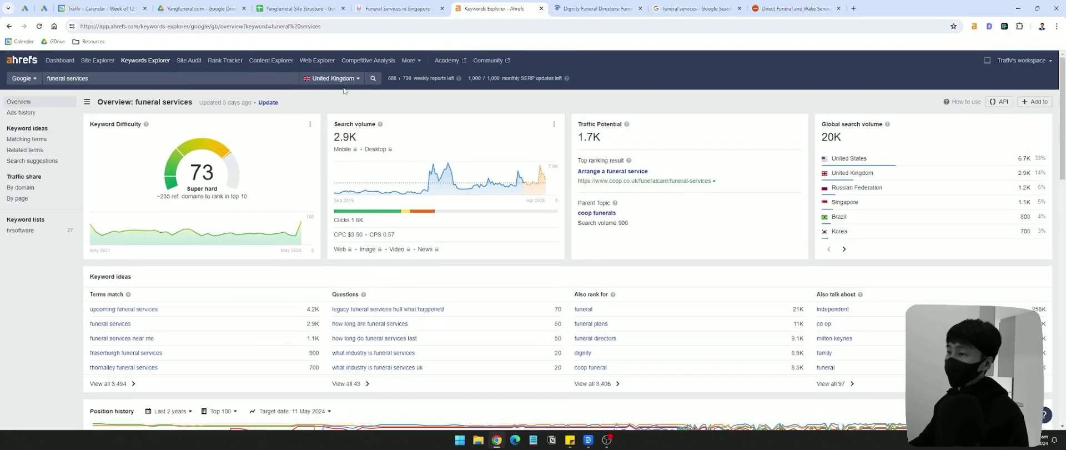
{"action": "left_click", "coordinate": [351, 79]}
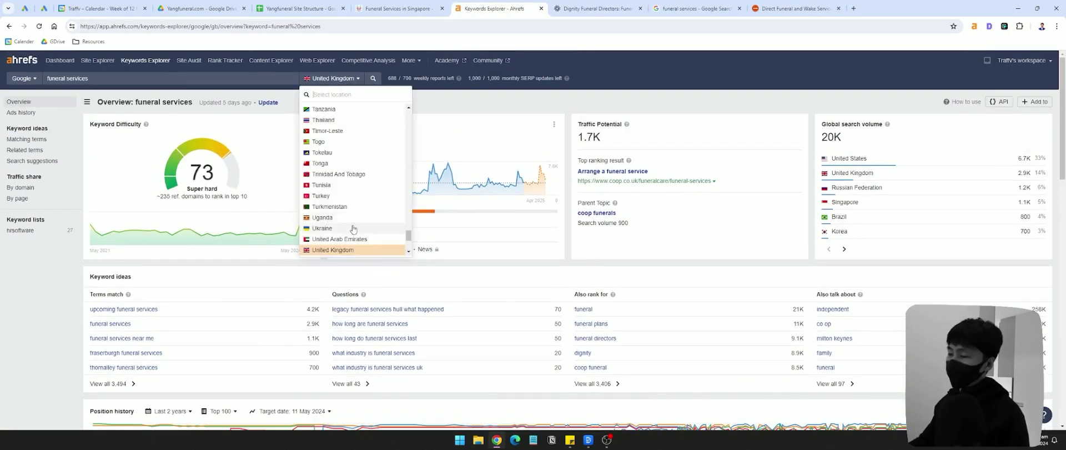
{"action": "scroll", "coordinate": [350, 234], "scroll_direction": "down", "scroll_amount": 1}
{"action": "left_click", "coordinate": [352, 222]}
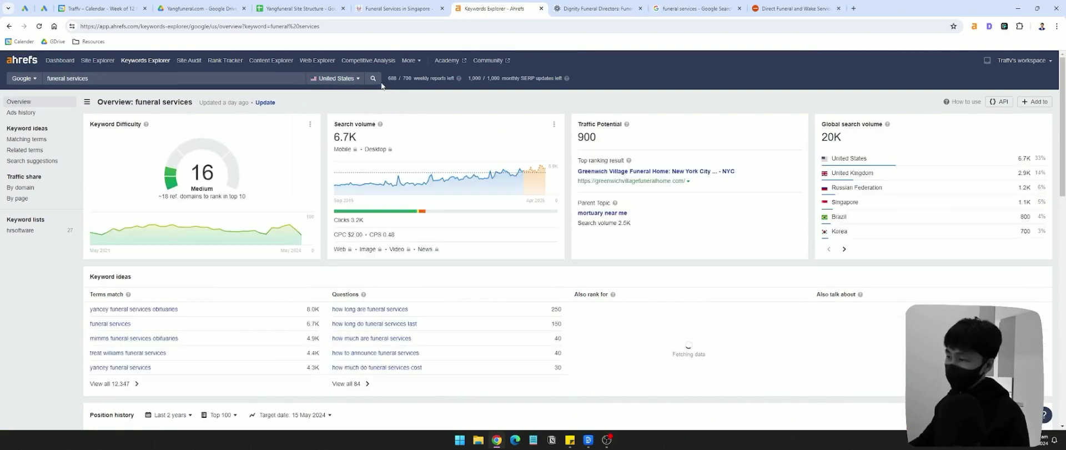
{"action": "scroll", "coordinate": [189, 263], "scroll_direction": "down", "scroll_amount": 15}
{"action": "scroll", "coordinate": [295, 262], "scroll_direction": "down", "scroll_amount": 5}
{"action": "double_click", "coordinate": [768, 267]}
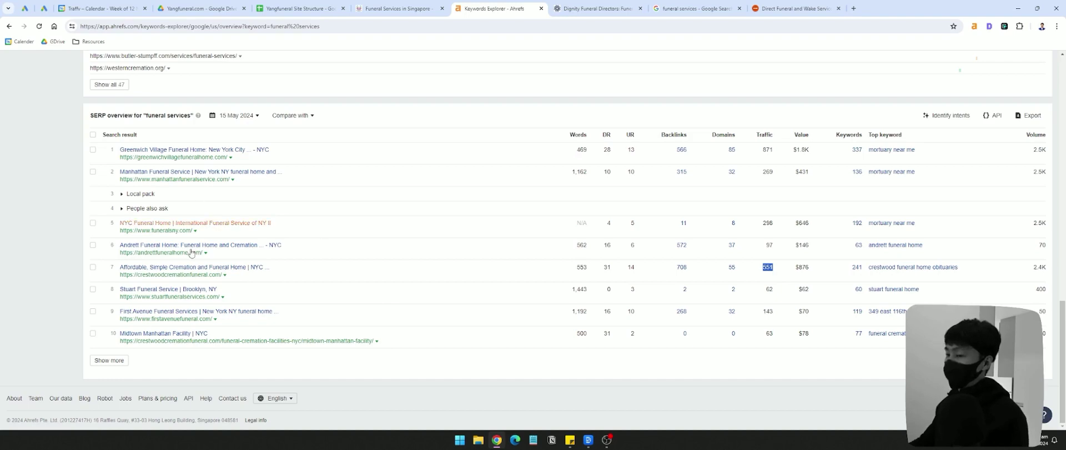
Dismiss the webchat on the Dignity homepage and close the Direct Funeral and Google search tabs
{"action": "left_click", "coordinate": [595, 8]}
{"action": "left_click", "coordinate": [1037, 202]}
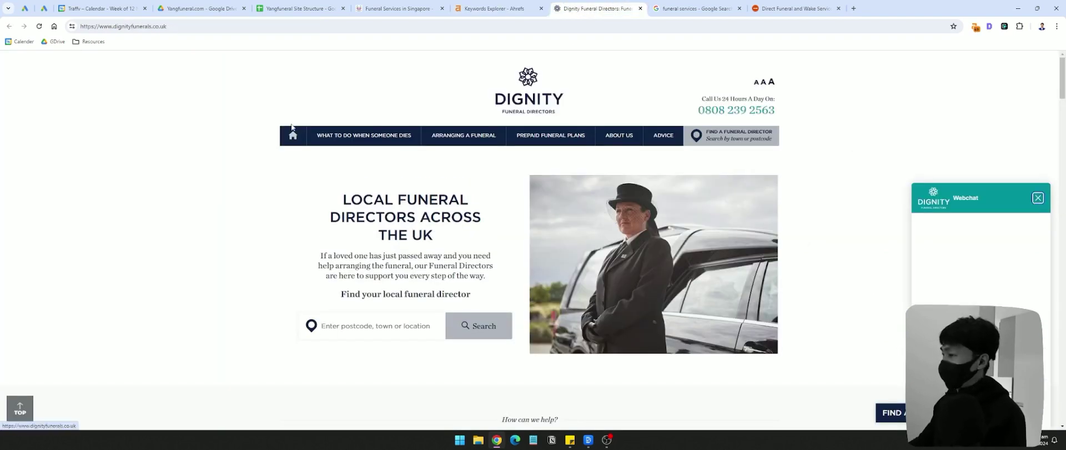
{"action": "left_click_drag", "start_coordinate": [611, 9], "coordinate": [788, 9]}
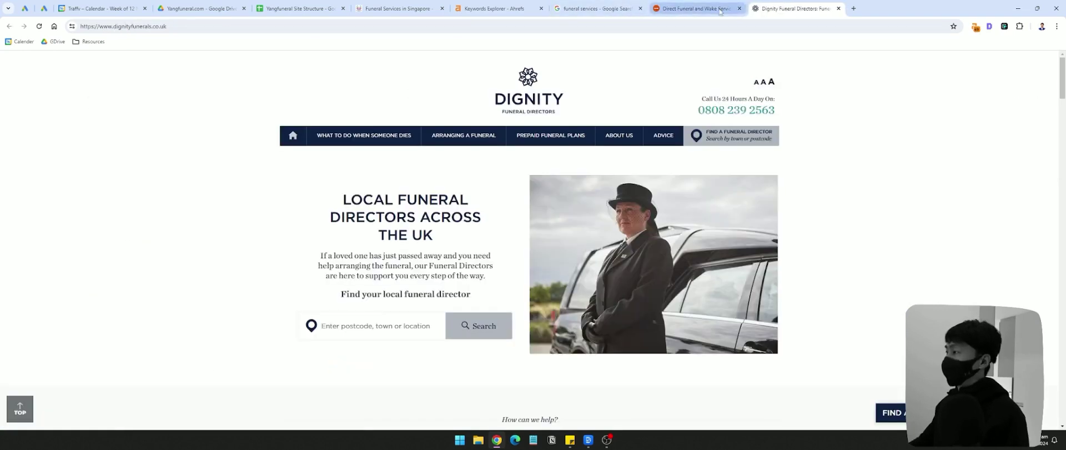
{"action": "left_click", "coordinate": [739, 8]}
{"action": "left_click", "coordinate": [611, 9]}
{"action": "left_click", "coordinate": [639, 9]}
{"action": "left_click", "coordinate": [612, 8]}
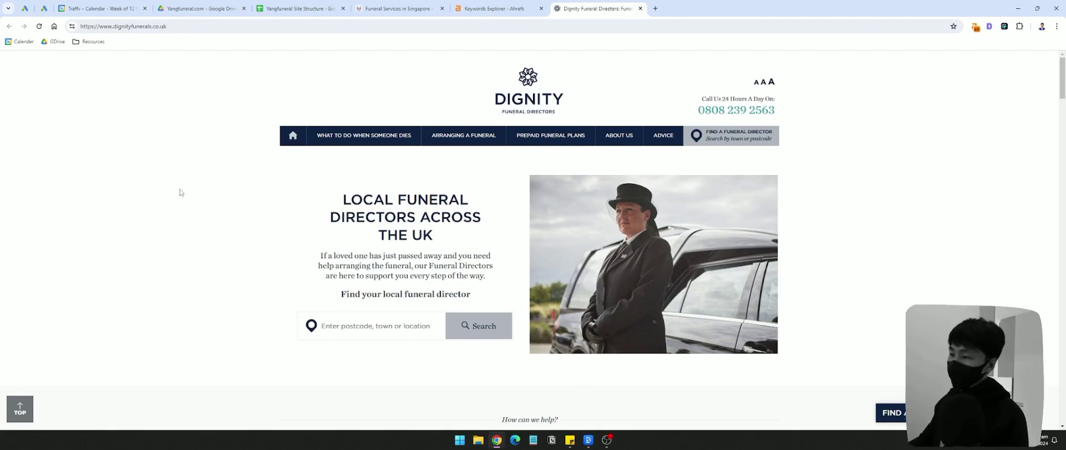
Go back to the United Kingdom results for "funeral services" in Ahrefs and check Dignity's traffic and traffic value
{"action": "mouse_move", "coordinate": [358, 138]}
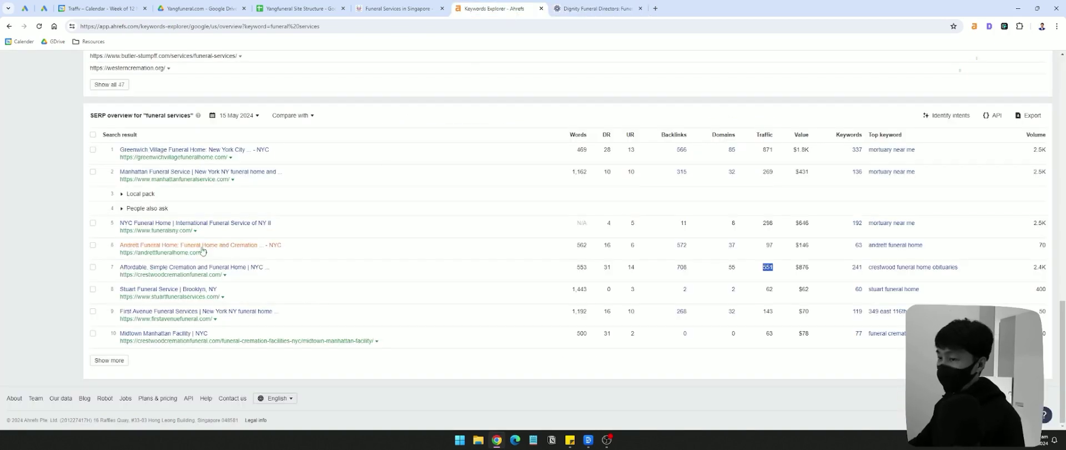
{"action": "left_click", "coordinate": [495, 8]}
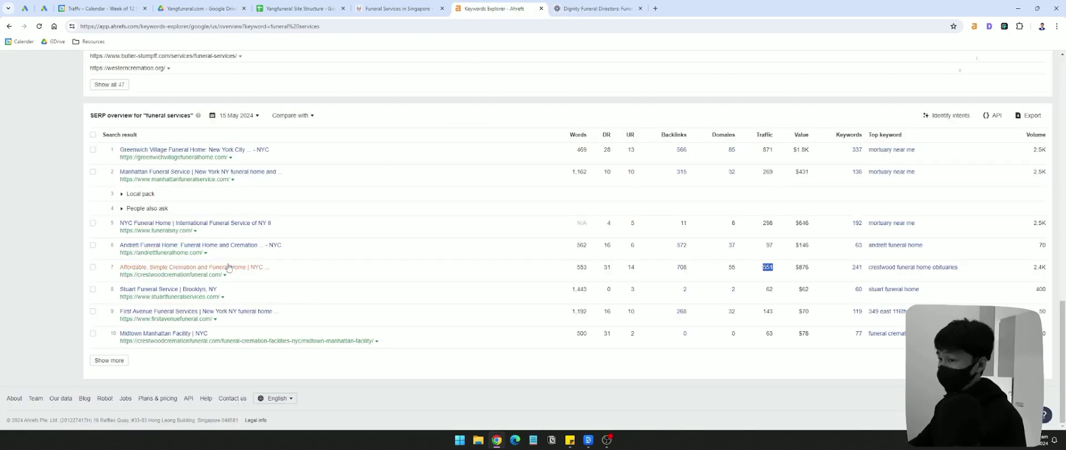
{"action": "key", "text": "alt+Left"}
{"action": "scroll", "coordinate": [371, 294], "scroll_direction": "down", "scroll_amount": 3}
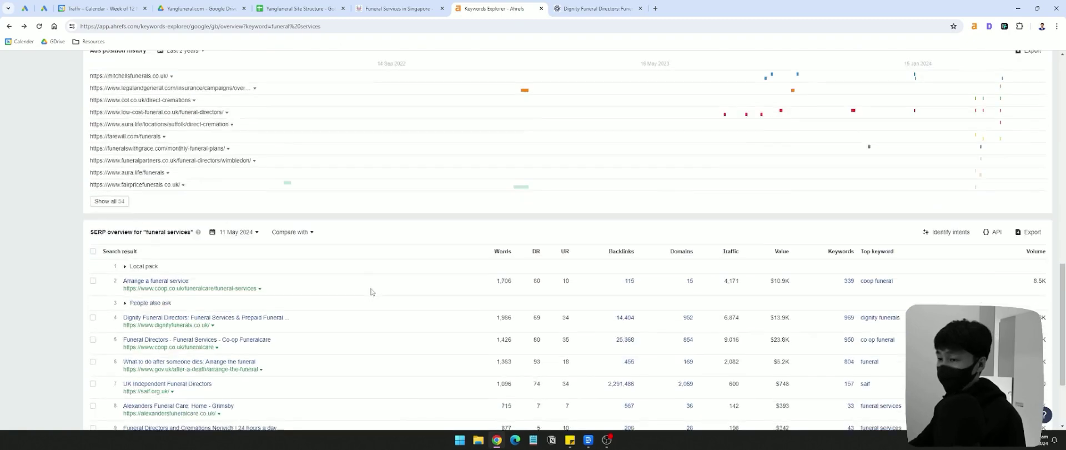
{"action": "scroll", "coordinate": [371, 291], "scroll_direction": "down", "scroll_amount": 3}
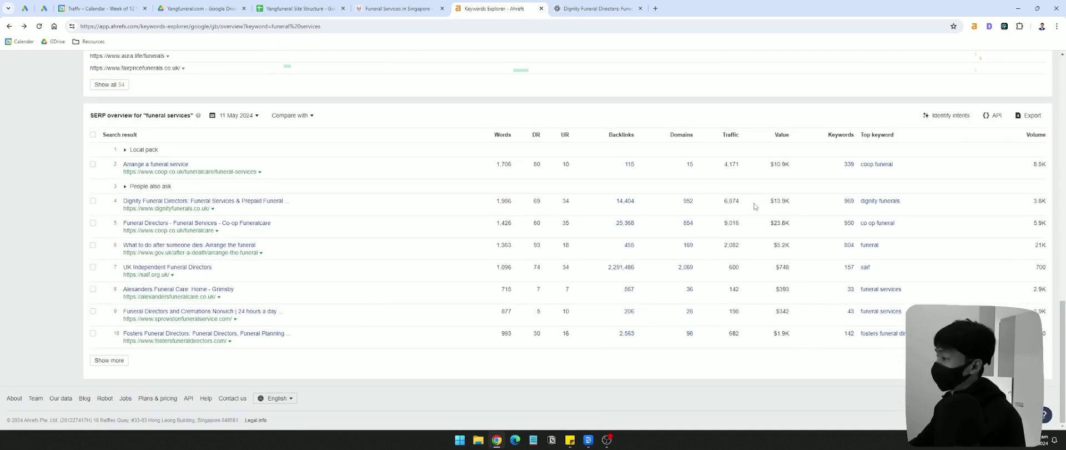
{"action": "left_click_drag", "start_coordinate": [805, 208], "coordinate": [728, 203]}
{"action": "left_click", "coordinate": [773, 205]}
{"action": "left_click_drag", "start_coordinate": [796, 209], "coordinate": [745, 205]}
{"action": "left_click", "coordinate": [780, 206]}
{"action": "left_click", "coordinate": [790, 205]}
Examine the submenus of Dignity's site navigation, from What to Do When Someone Dies through to Advice
{"action": "left_click", "coordinate": [600, 9]}
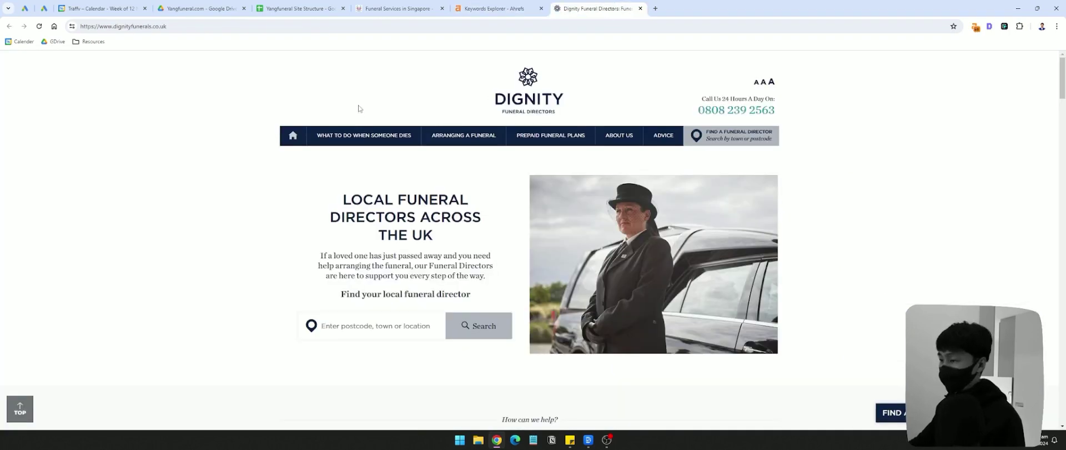
{"action": "mouse_move", "coordinate": [364, 135]}
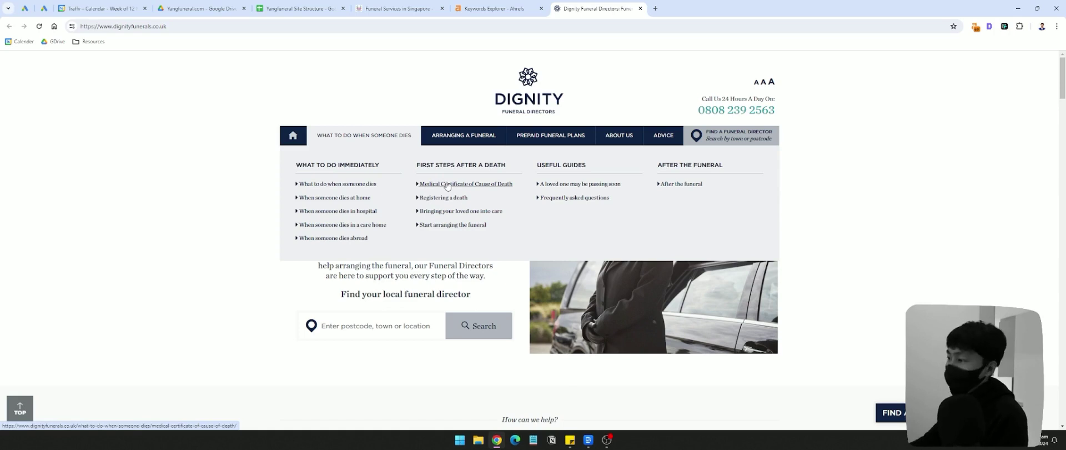
{"action": "mouse_move", "coordinate": [460, 136]}
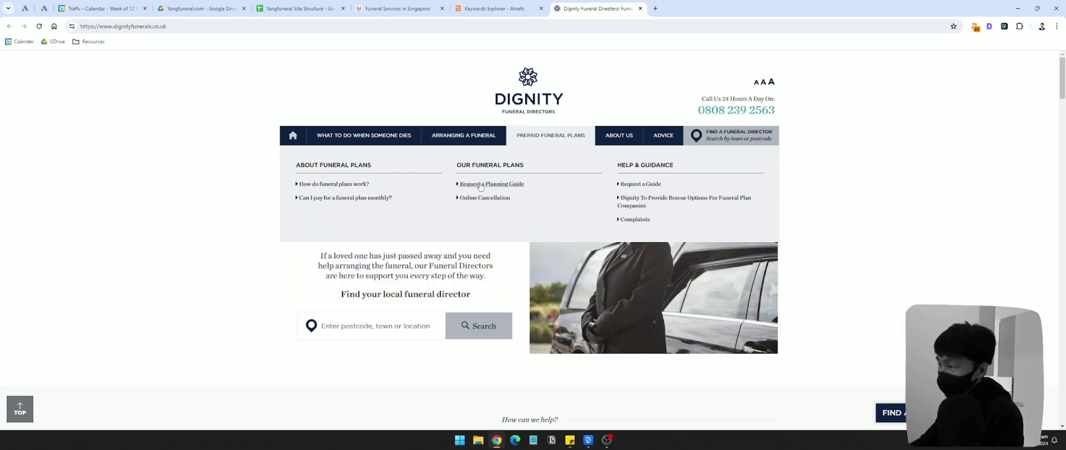
{"action": "mouse_move", "coordinate": [629, 146]}
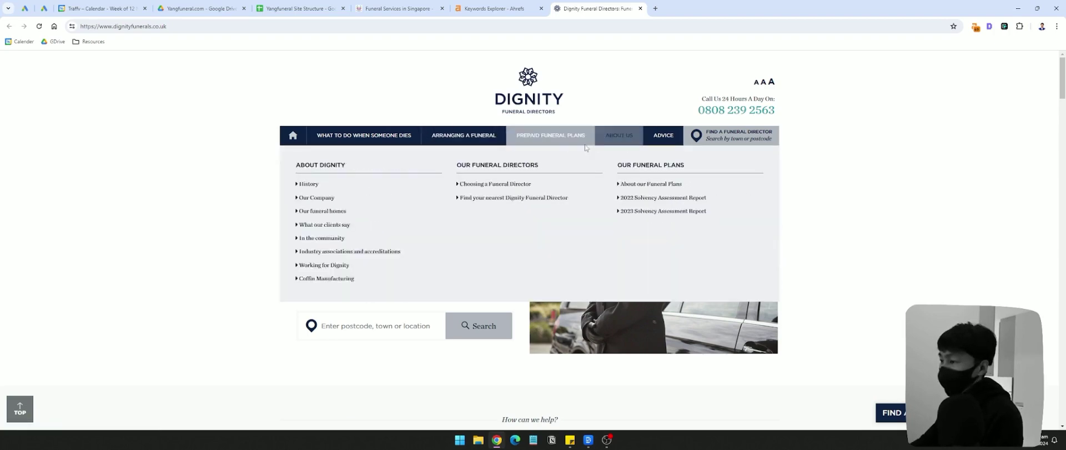
{"action": "mouse_move", "coordinate": [656, 131]}
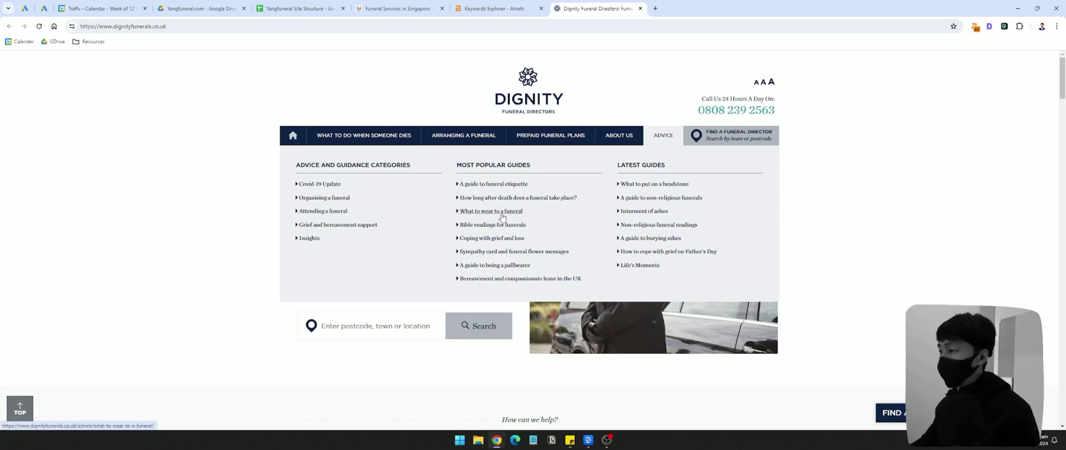
Switch to the Yangfuneral Site Structure sheet and review the example URL paths in columns E and F
{"action": "key", "text": "ctrl+5"}
{"action": "left_click", "coordinate": [600, 222]}
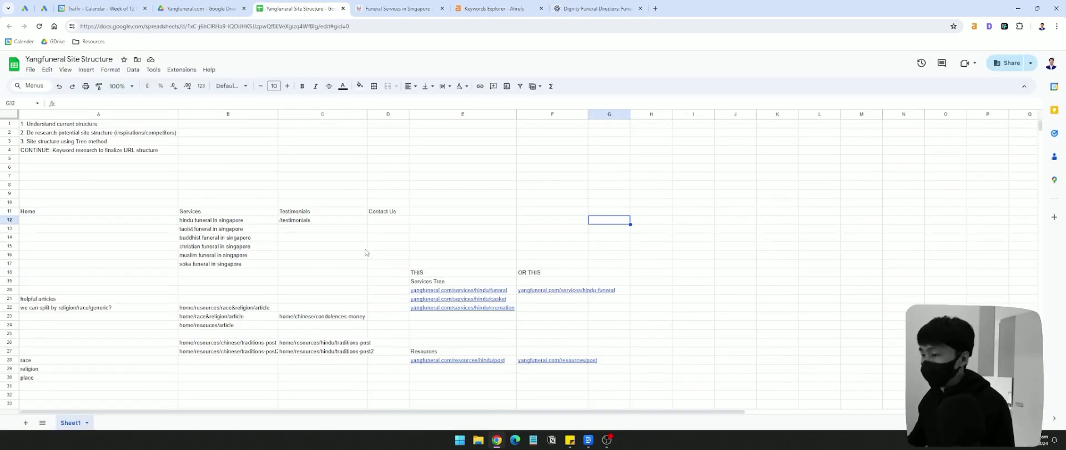
{"action": "left_click_drag", "start_coordinate": [249, 308], "coordinate": [236, 327]}
{"action": "left_click", "coordinate": [354, 263]}
{"action": "left_click", "coordinate": [528, 272]}
{"action": "left_click_drag", "start_coordinate": [436, 272], "coordinate": [439, 388]}
{"action": "left_click_drag", "start_coordinate": [552, 220], "coordinate": [555, 388]}
{"action": "scroll", "coordinate": [555, 389], "scroll_direction": "down", "scroll_amount": 2}
{"action": "left_click", "coordinate": [693, 257]}
{"action": "scroll", "coordinate": [689, 261], "scroll_direction": "up", "scroll_amount": 2}
{"action": "left_click_drag", "start_coordinate": [484, 255], "coordinate": [485, 387]}
{"action": "left_click", "coordinate": [708, 249]}
{"action": "left_click", "coordinate": [476, 274]}
{"action": "left_click", "coordinate": [390, 291]}
{"action": "left_click", "coordinate": [445, 281]}
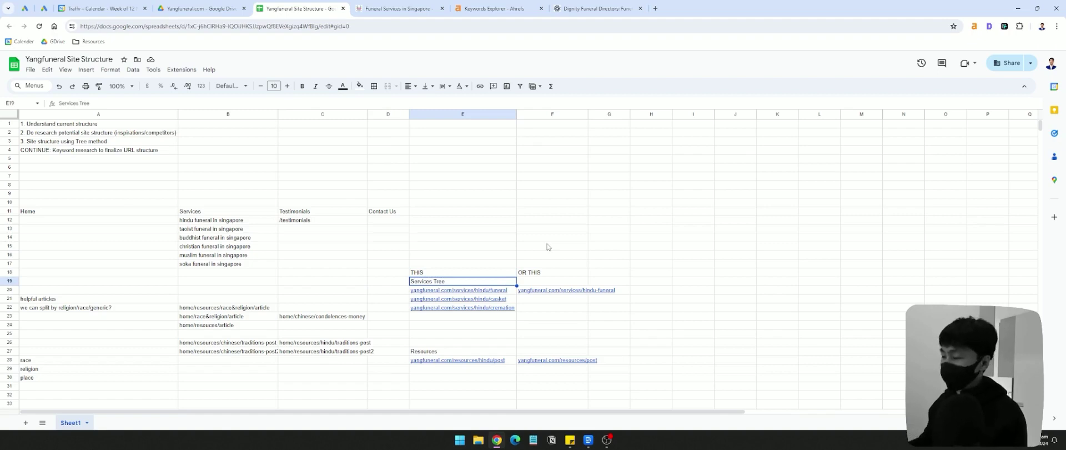
Compare the THIS and OR THIS options for both the Services Tree and Resources URL groups
{"action": "left_click", "coordinate": [550, 274]}
{"action": "left_click", "coordinate": [443, 273]}
{"action": "left_click", "coordinate": [555, 275]}
{"action": "left_click", "coordinate": [500, 283]}
{"action": "left_click_drag", "start_coordinate": [500, 282], "coordinate": [536, 274]}
{"action": "left_click", "coordinate": [473, 281]}
{"action": "left_click", "coordinate": [441, 267]}
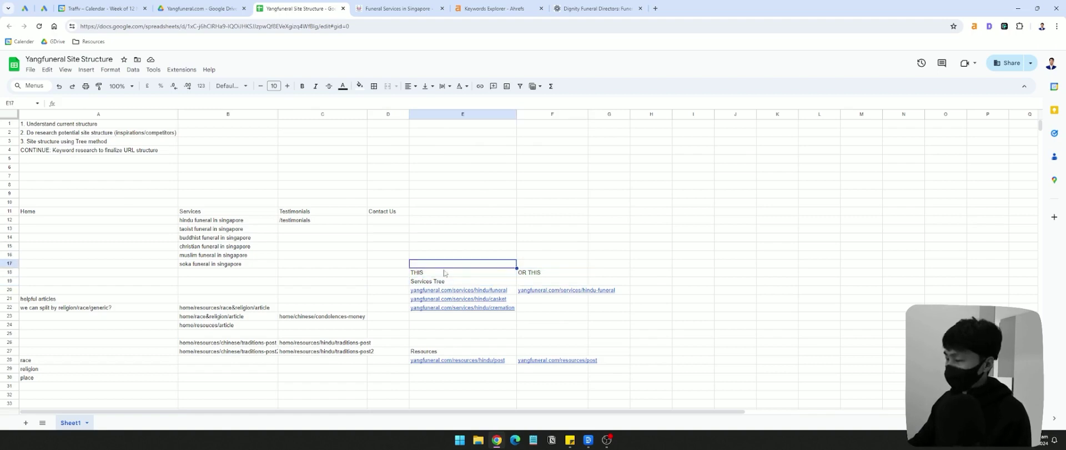
{"action": "left_click", "coordinate": [523, 269]}
{"action": "left_click_drag", "start_coordinate": [447, 272], "coordinate": [653, 310]}
{"action": "left_click_drag", "start_coordinate": [433, 343], "coordinate": [572, 395]}
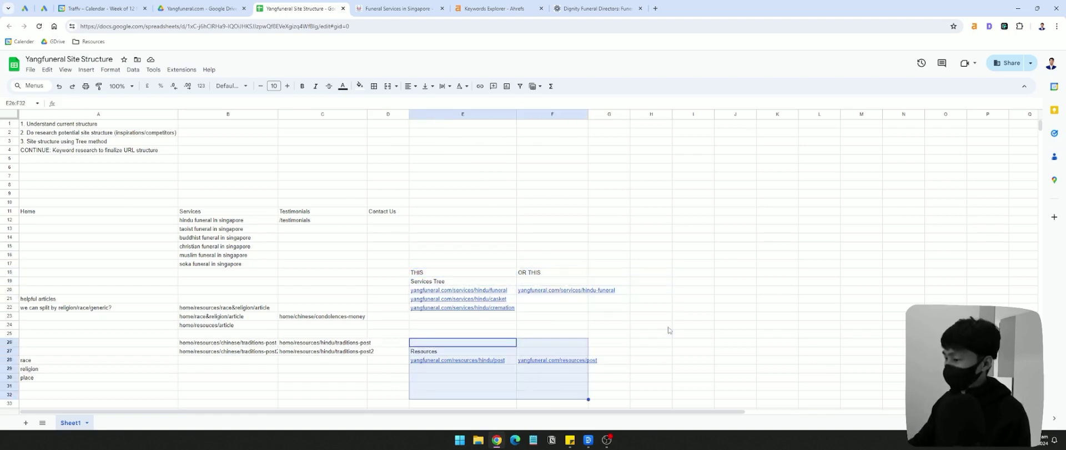
{"action": "left_click", "coordinate": [655, 326]}
{"action": "left_click", "coordinate": [383, 300]}
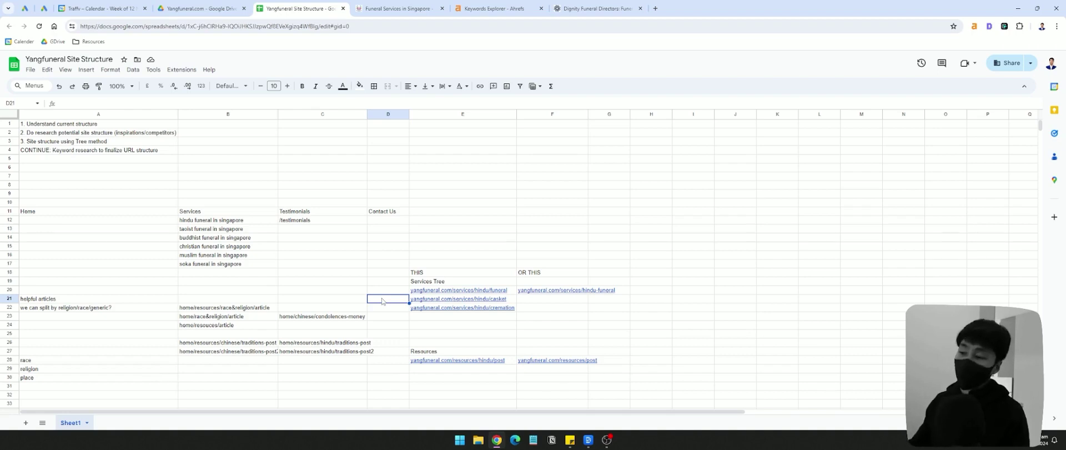
Review the Services Tree and Resources headings against the neighbouring resource path examples
{"action": "left_click", "coordinate": [448, 284]}
{"action": "left_click", "coordinate": [444, 350]}
{"action": "key", "text": "Left"}
{"action": "key", "text": "Right"}
{"action": "key", "text": "Left"}
{"action": "key", "text": "Left"}
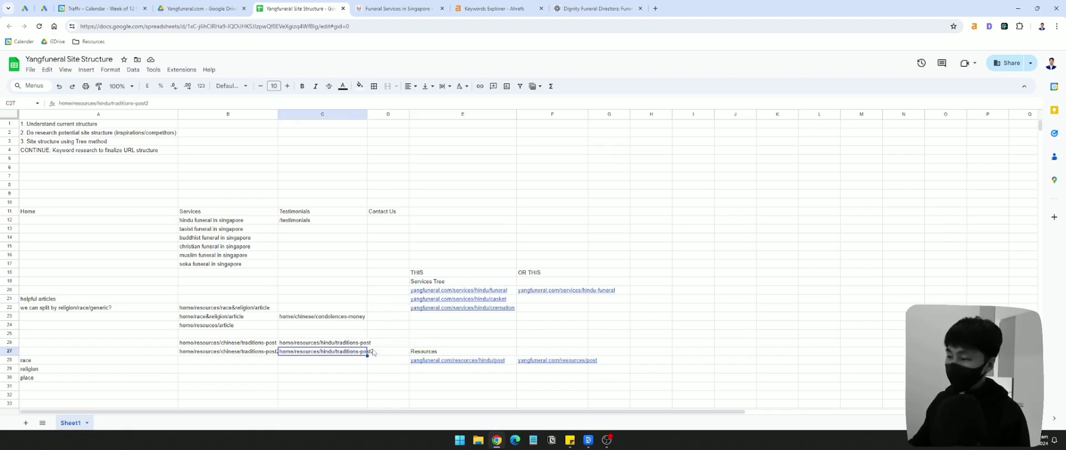
{"action": "key", "text": "Right"}
{"action": "key", "text": "Right"}
{"action": "key", "text": "Left"}
{"action": "key", "text": "Right"}
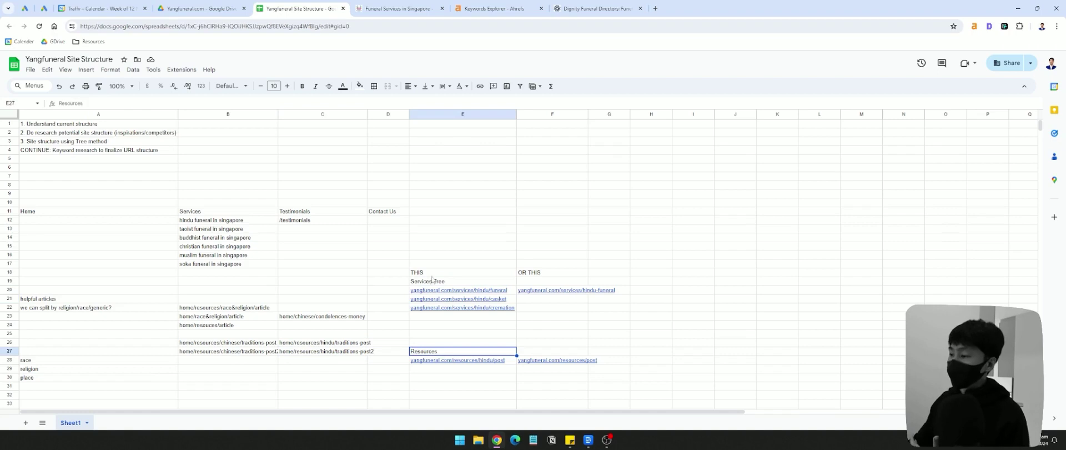
{"action": "left_click", "coordinate": [383, 283]}
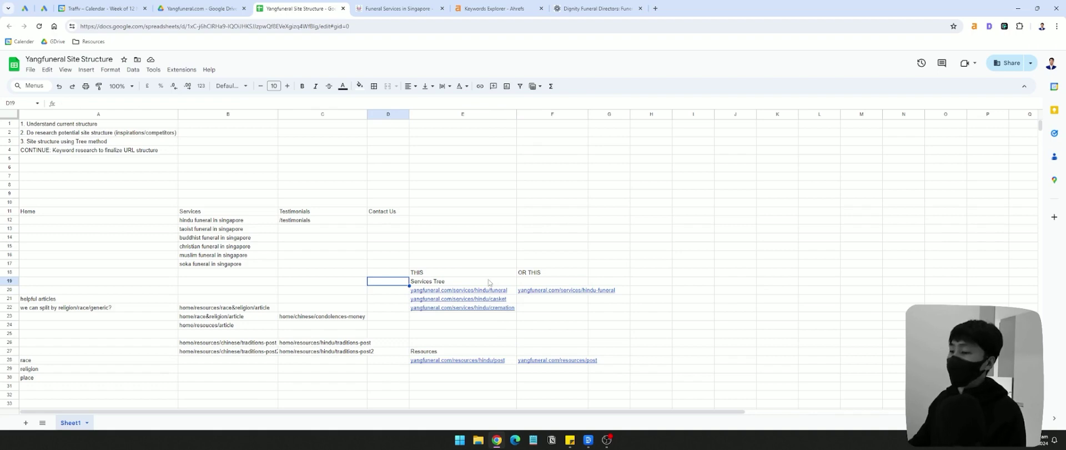
{"action": "left_click", "coordinate": [541, 272]}
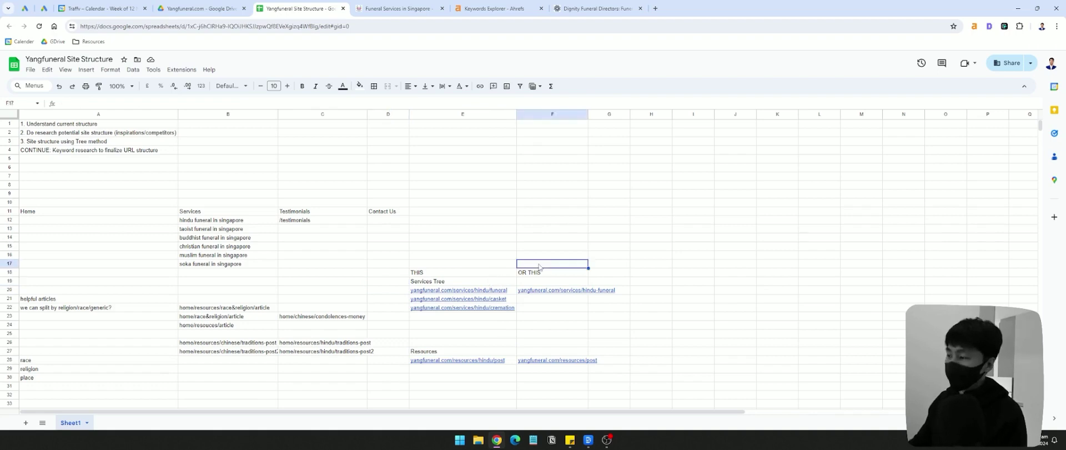
Examine the "hindu" and "funeral" segments of the URL yangfuneral.com/services/hindu/funeral in E20
{"action": "left_click", "coordinate": [466, 291]}
{"action": "double_click", "coordinate": [464, 289]}
{"action": "double_click", "coordinate": [480, 289]}
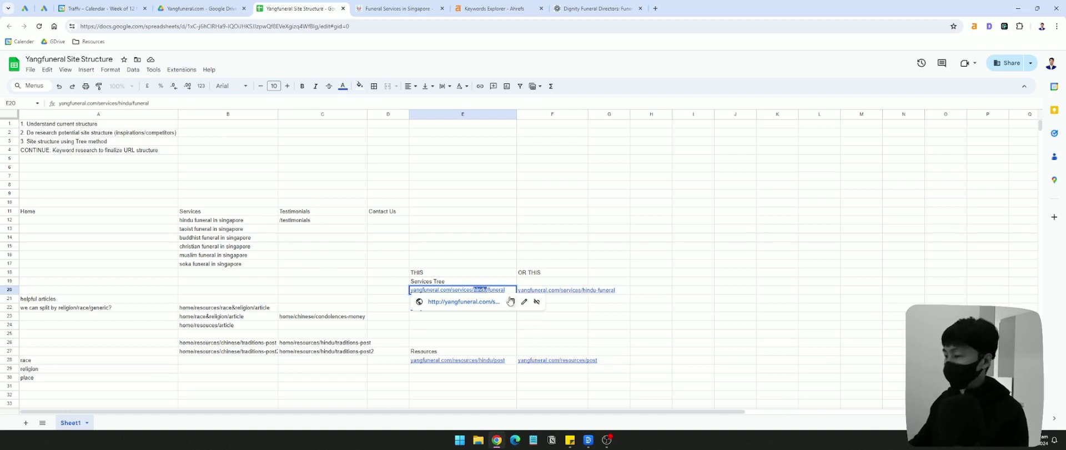
{"action": "left_click", "coordinate": [480, 273]}
{"action": "double_click", "coordinate": [490, 290]}
{"action": "double_click", "coordinate": [493, 289]}
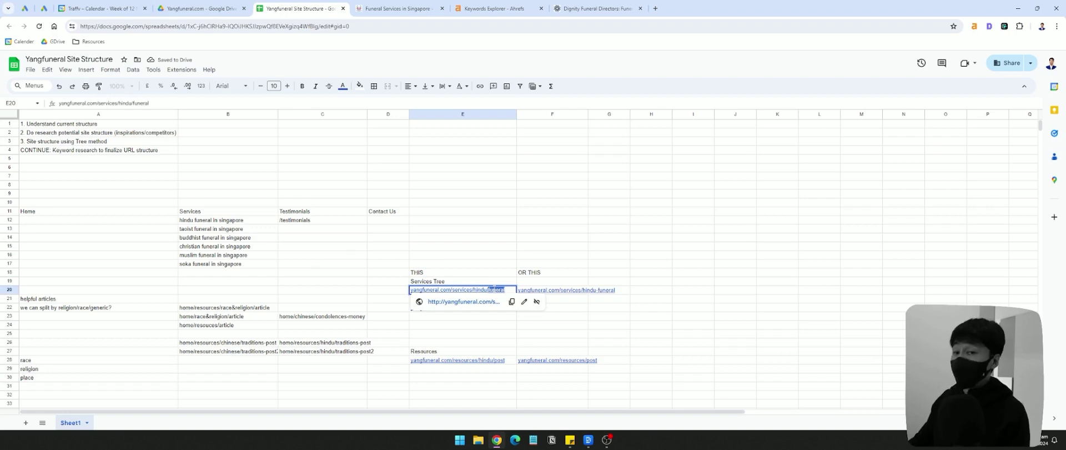
{"action": "left_click", "coordinate": [508, 282]}
{"action": "double_click", "coordinate": [499, 292]}
{"action": "double_click", "coordinate": [501, 290]}
{"action": "left_click", "coordinate": [498, 285]}
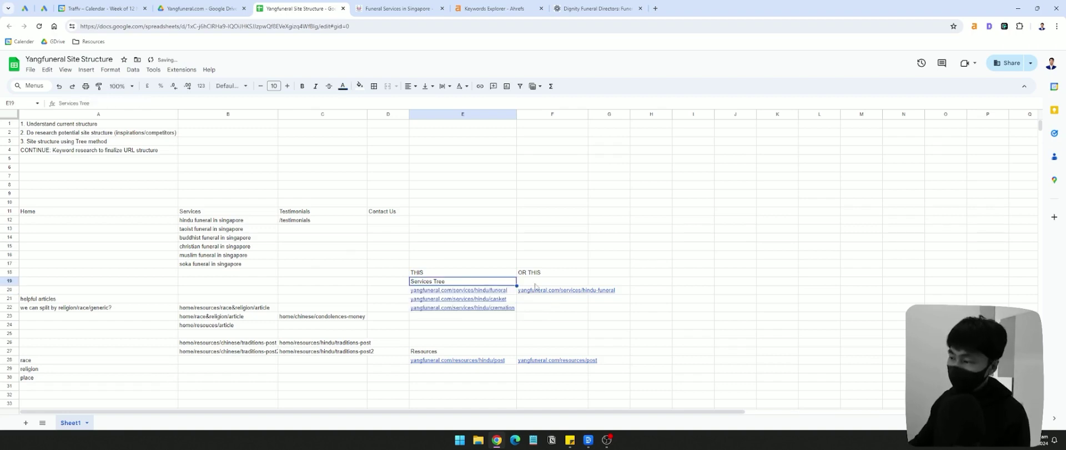
Examine the casket and cremation paths in E21 and E22, and highlight the three Hindu service URLs in E20:E22
{"action": "double_click", "coordinate": [497, 299]}
{"action": "double_click", "coordinate": [497, 299]}
{"action": "left_click", "coordinate": [540, 300]}
{"action": "double_click", "coordinate": [501, 308]}
{"action": "double_click", "coordinate": [501, 308]}
{"action": "left_click", "coordinate": [548, 301]}
{"action": "double_click", "coordinate": [491, 315]}
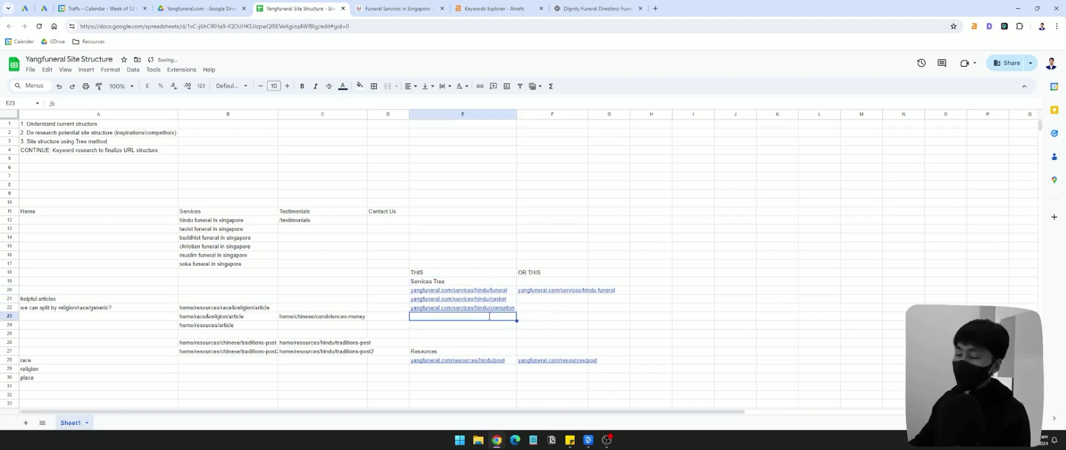
{"action": "left_click", "coordinate": [595, 309]}
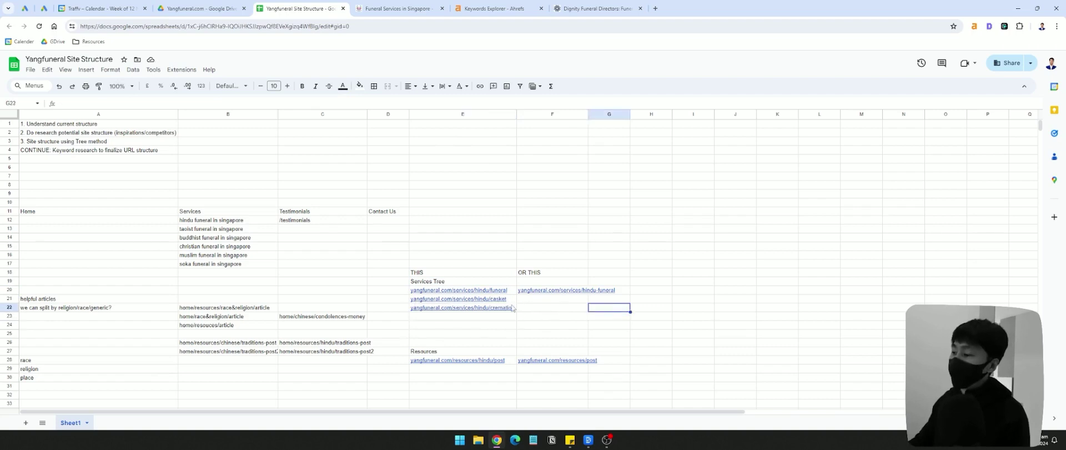
{"action": "double_click", "coordinate": [481, 289]}
{"action": "left_click", "coordinate": [377, 299]}
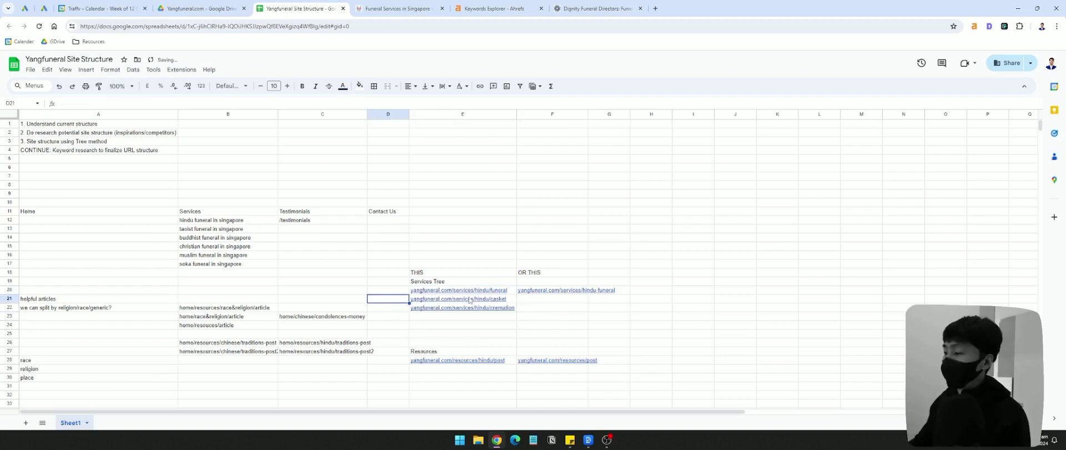
{"action": "left_click_drag", "start_coordinate": [482, 290], "coordinate": [485, 310]}
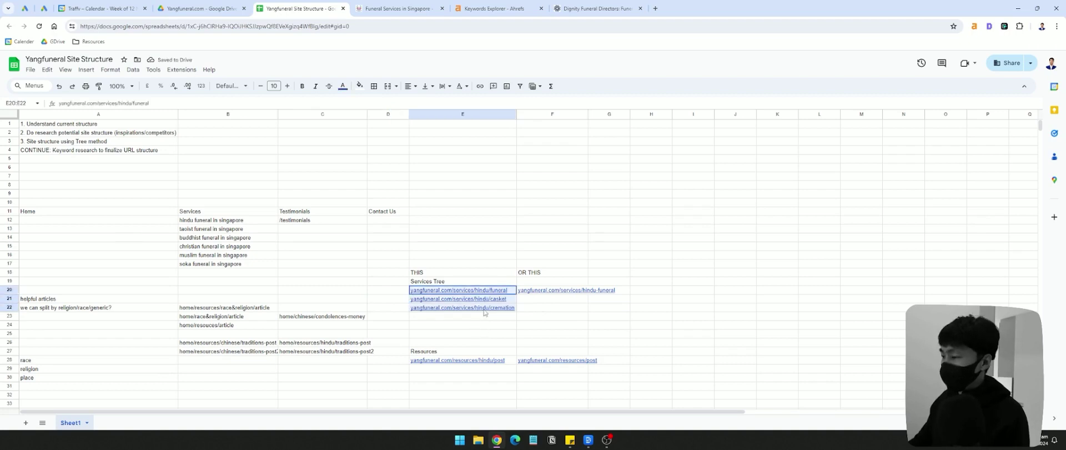
Try yangfuneral.com/services/chinese/cremation as extra example rows from E23 to E25 and clear them again
{"action": "left_click", "coordinate": [623, 308]}
{"action": "type", "text": "yangfuneral.com/services/hindu/cremation"}
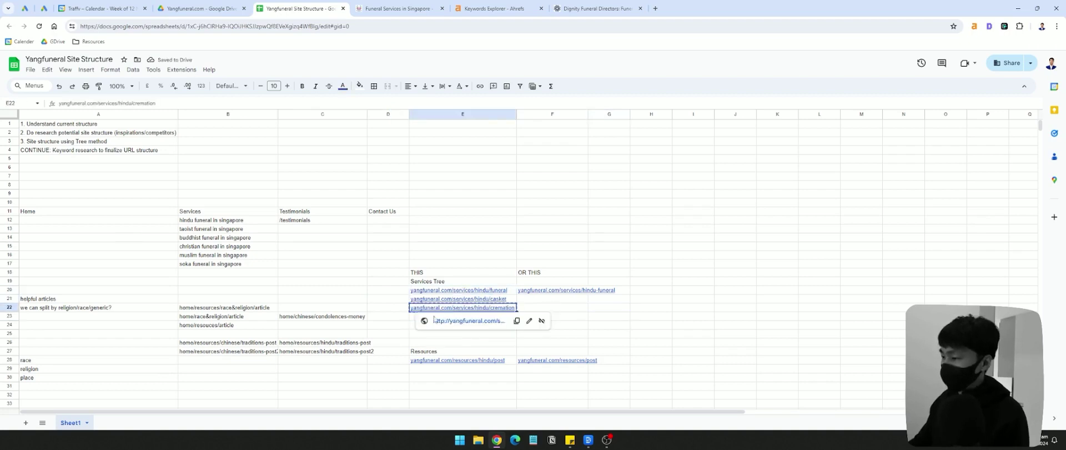
{"action": "double_click", "coordinate": [482, 316]}
{"action": "type", "text": "chinese/cremation"}
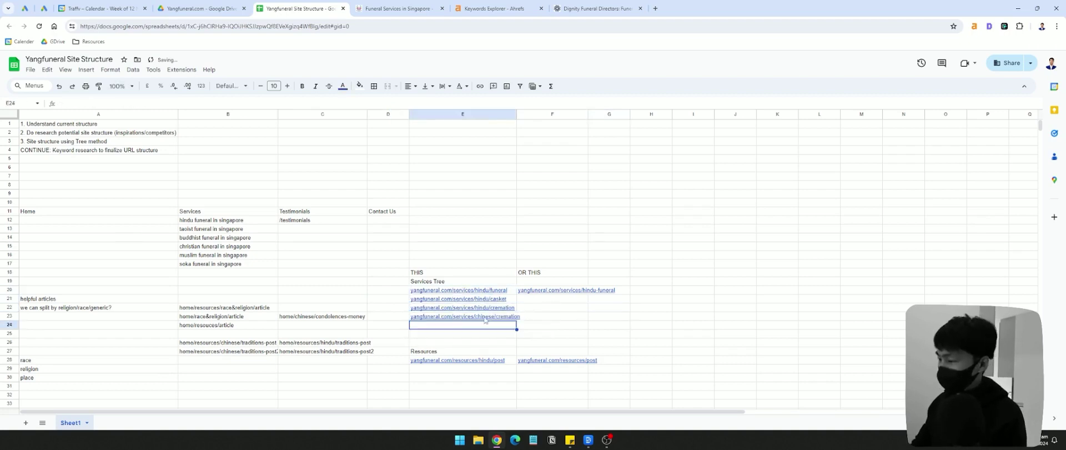
{"action": "left_click", "coordinate": [407, 326]}
{"action": "left_click", "coordinate": [419, 327]}
{"action": "type", "text": "yangfuneral.com/services/chinese/cremation"}
{"action": "left_click", "coordinate": [418, 336]}
{"action": "type", "text": "yangfuneral.com/services/chinese/cremation"}
{"action": "mouse_move", "coordinate": [476, 323]}
{"action": "left_mouse_down"}
{"action": "mouse_move", "coordinate": [479, 332]}
{"action": "mouse_move", "coordinate": [488, 318]}
{"action": "left_mouse_up"}
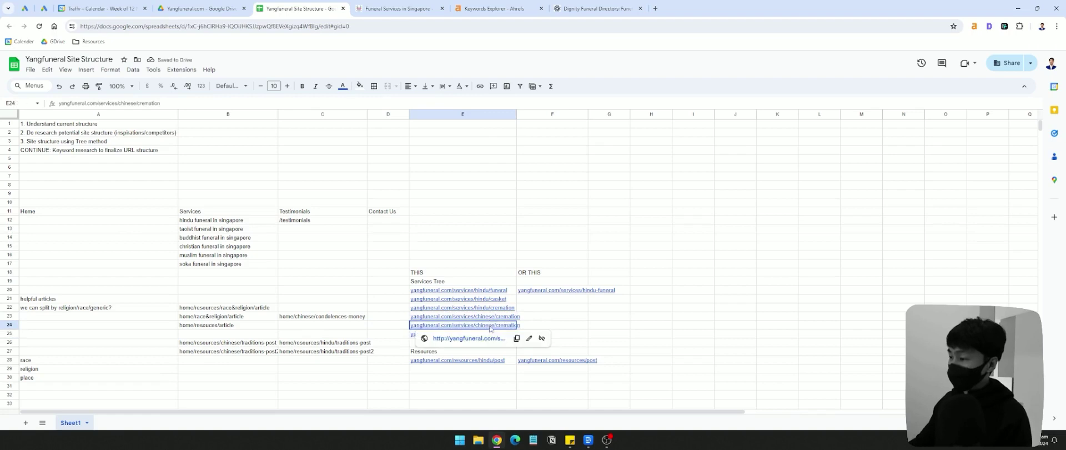
{"action": "left_click", "coordinate": [499, 334], "text": "shift"}
{"action": "key", "text": "Delete"}
Examine the alternative Hindu funeral URL in F20 under the OR THIS heading
{"action": "left_click", "coordinate": [581, 273]}
{"action": "key", "text": "Down"}
{"action": "key", "text": "Down"}
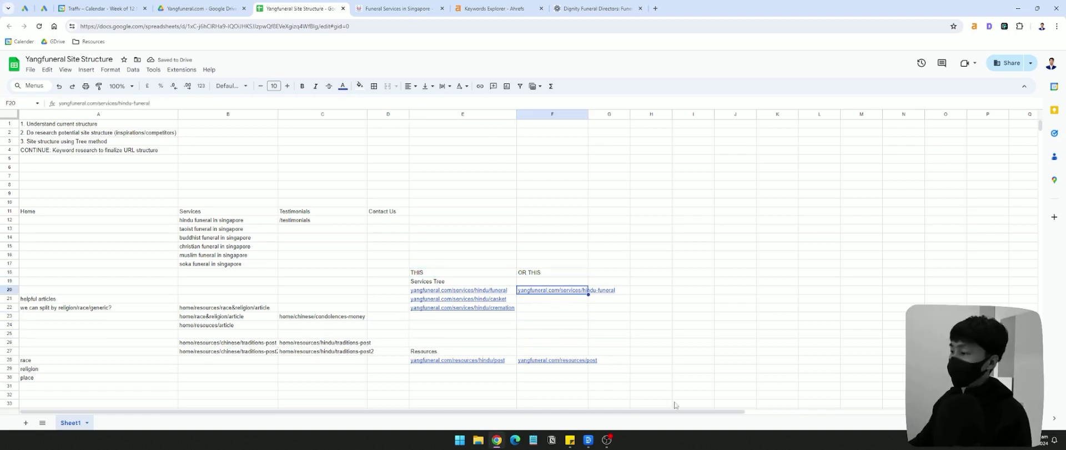
{"action": "double_click", "coordinate": [568, 291]}
{"action": "left_click", "coordinate": [728, 317]}
{"action": "double_click", "coordinate": [571, 292]}
{"action": "left_click", "coordinate": [681, 283]}
{"action": "left_click", "coordinate": [575, 289]}
{"action": "left_click", "coordinate": [700, 290]}
{"action": "left_click", "coordinate": [557, 291]}
{"action": "key", "text": "ctrl+c"}
{"action": "left_click_drag", "start_coordinate": [695, 273], "coordinate": [655, 276]}
{"action": "left_click", "coordinate": [550, 299]}
{"action": "key", "text": "ctrl+v"}
{"action": "key", "text": "ctrl+z"}
Copy the alternative URL in F20 and compare it with the religious funeral services listed in B12:B17
{"action": "left_click", "coordinate": [576, 300]}
{"action": "left_click", "coordinate": [575, 290]}
{"action": "key", "text": "ctrl+c"}
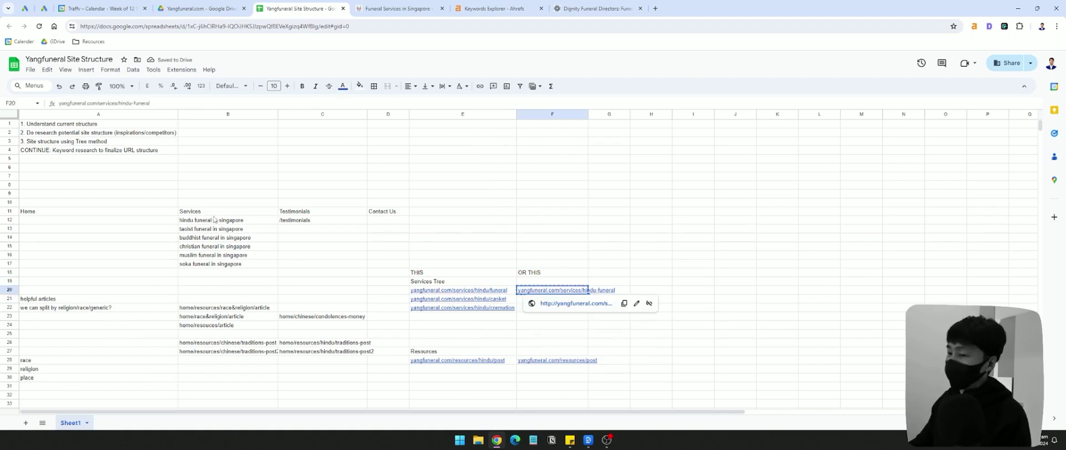
{"action": "left_click_drag", "start_coordinate": [215, 220], "coordinate": [215, 264]}
{"action": "left_click", "coordinate": [215, 282]}
{"action": "left_click", "coordinate": [570, 291]}
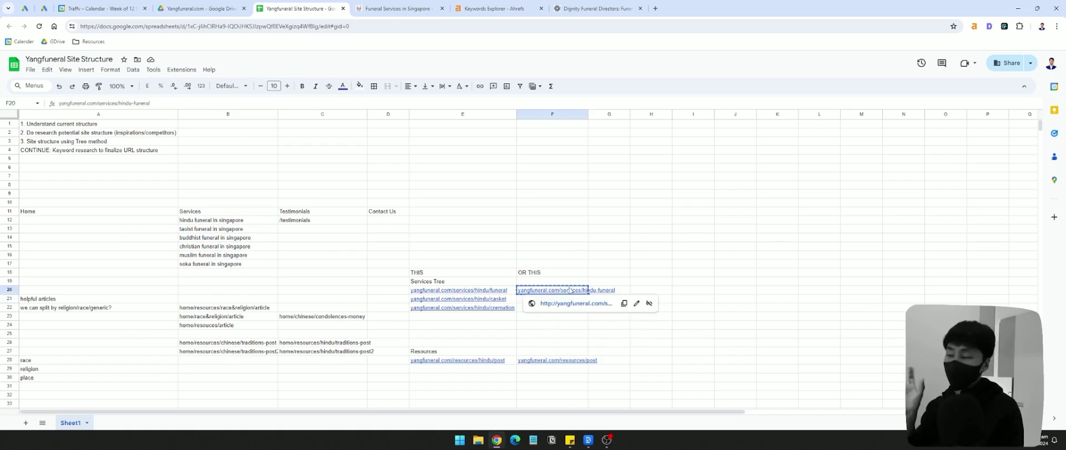
Paste the F20 URL into F21 and change it to yangfuneral.com/services/embalming
{"action": "left_click", "coordinate": [571, 299]}
{"action": "key", "text": "ctrl+v"}
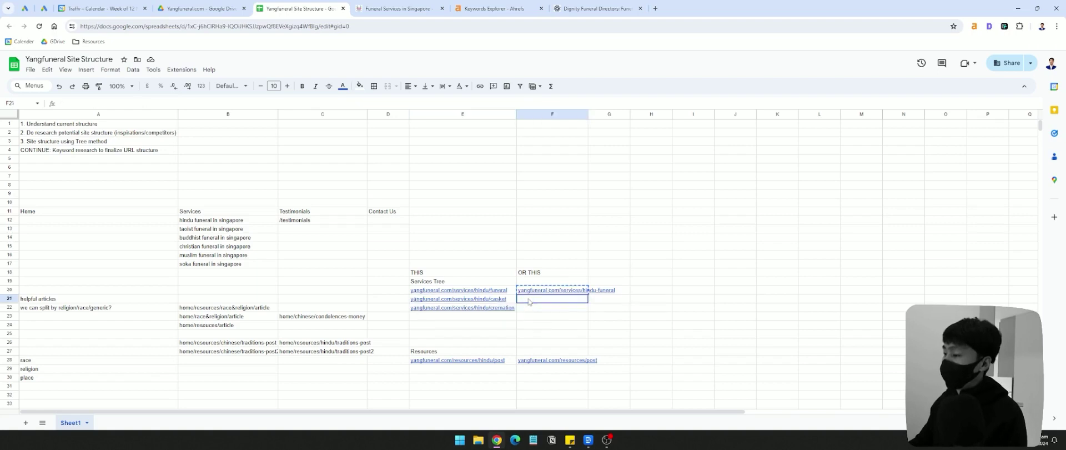
{"action": "double_click", "coordinate": [583, 300]}
{"action": "left_click_drag", "start_coordinate": [594, 298], "coordinate": [703, 296]}
{"action": "type", "text": "embalming"}
{"action": "key", "text": "shift+Return"}
{"action": "left_click", "coordinate": [703, 296]}
Try a third alternative URL, yangfuneral.com/services/gireldf, in F22 based on the embalming URL, and clear it
{"action": "left_click", "coordinate": [574, 310]}
{"action": "left_click", "coordinate": [581, 300]}
{"action": "key", "text": "ctrl+c"}
{"action": "left_click", "coordinate": [580, 308]}
{"action": "key", "text": "ctrl+v"}
{"action": "double_click", "coordinate": [583, 309]}
{"action": "double_click", "coordinate": [583, 308]}
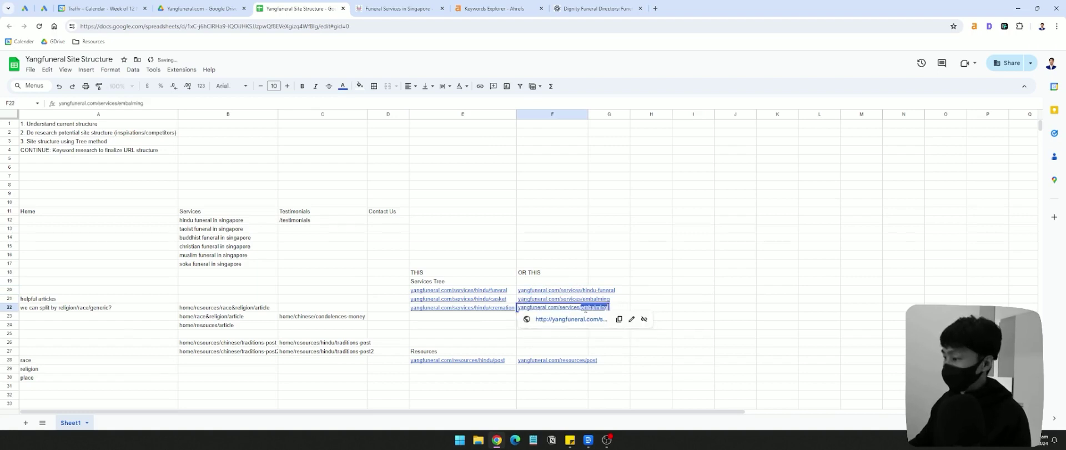
{"action": "type", "text": "gireldf"}
{"action": "key", "text": "Return"}
{"action": "left_click", "coordinate": [583, 309]}
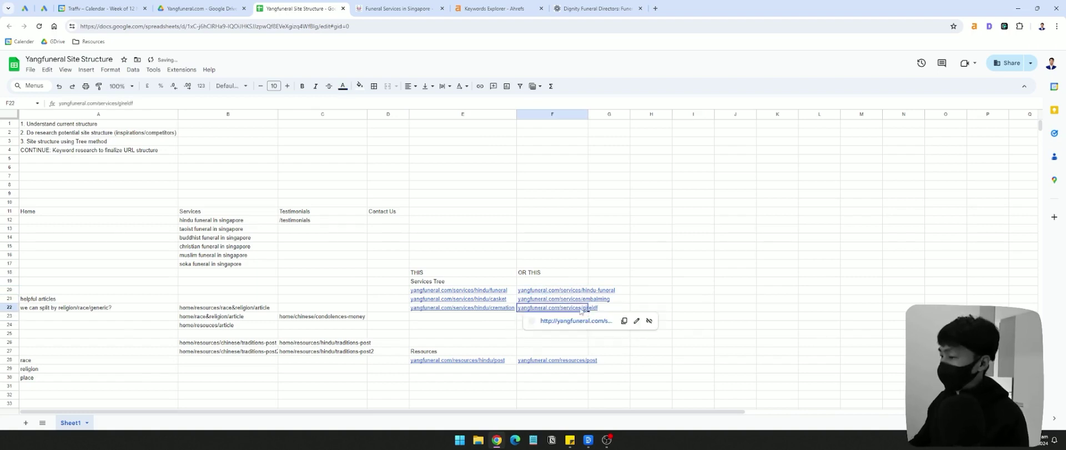
{"action": "key", "text": "Delete"}
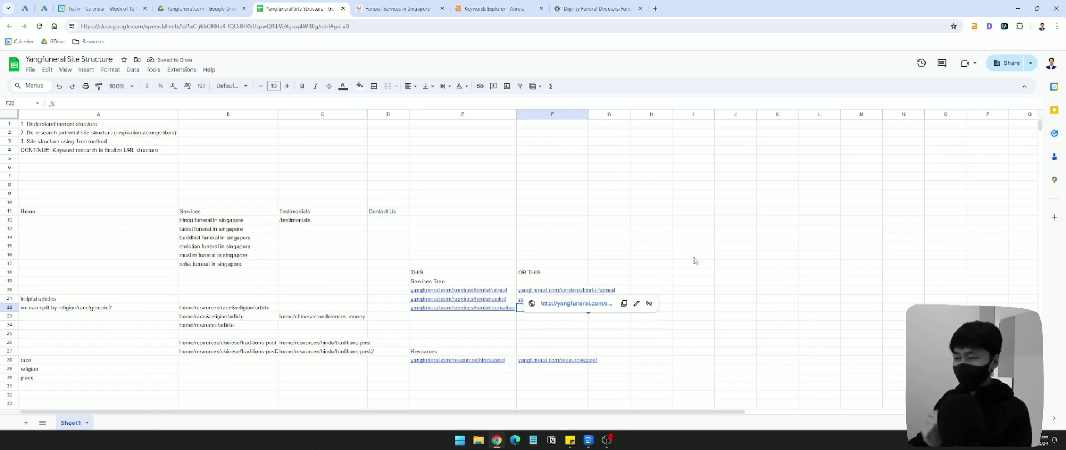
Compare the alternative service URLs in F20:F21 with the nested Services Tree URLs and the Resources group below
{"action": "left_click_drag", "start_coordinate": [556, 290], "coordinate": [559, 299]}
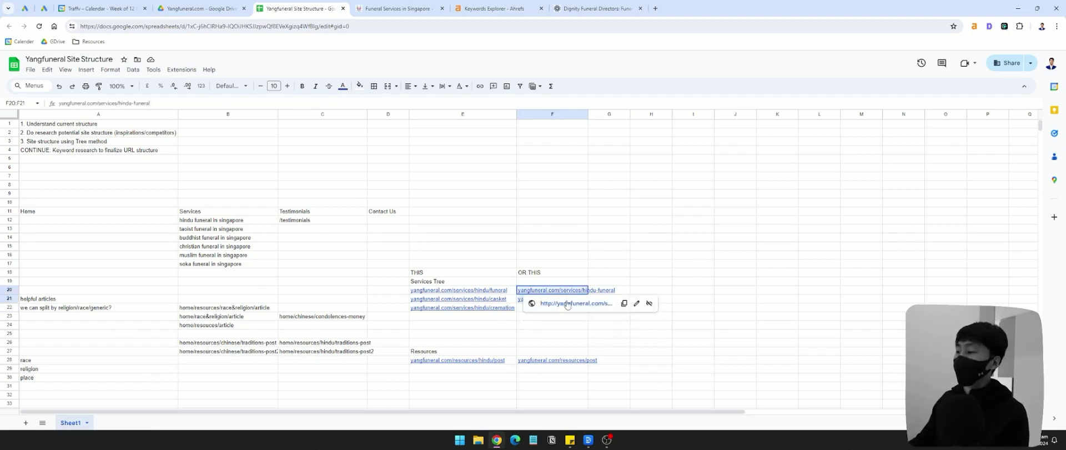
{"action": "left_click", "coordinate": [582, 302]}
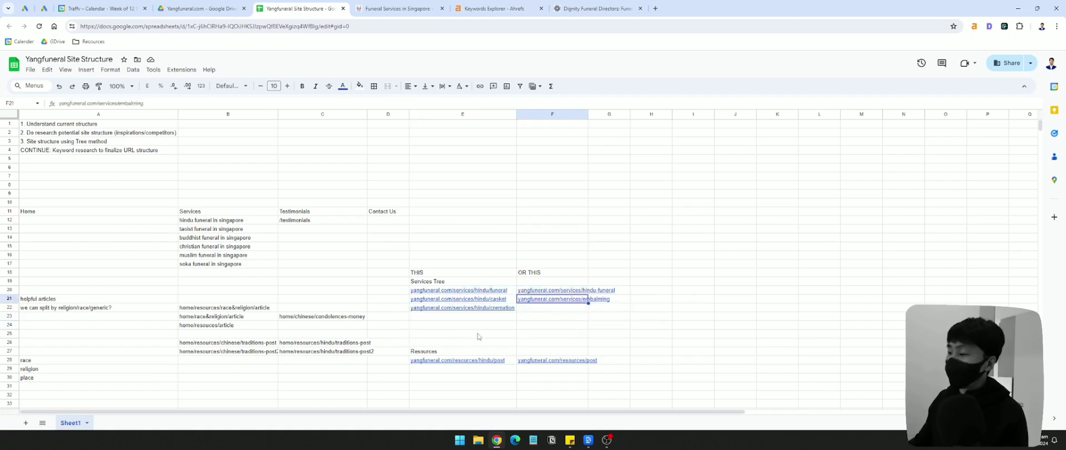
{"action": "left_click", "coordinate": [480, 352]}
{"action": "left_click", "coordinate": [555, 351]}
{"action": "left_click", "coordinate": [482, 354]}
{"action": "left_click", "coordinate": [557, 344]}
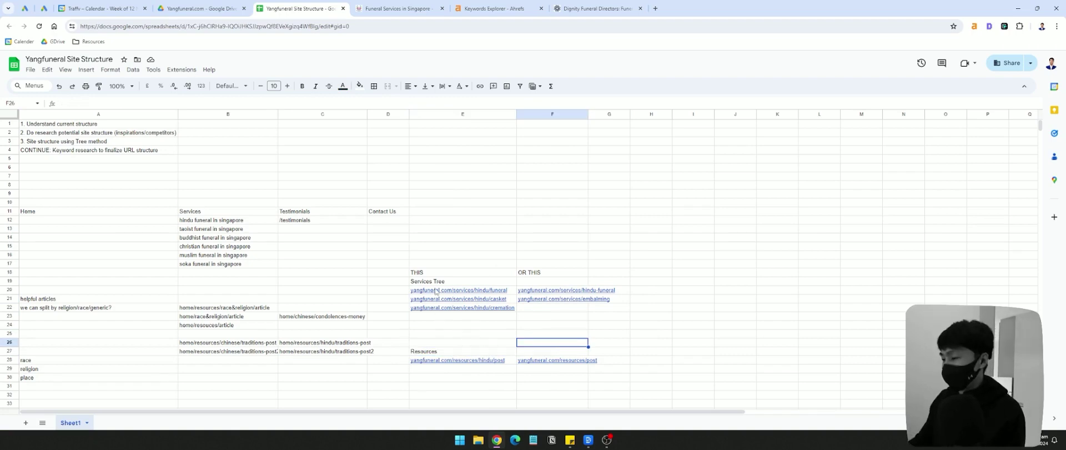
{"action": "left_click_drag", "start_coordinate": [436, 284], "coordinate": [583, 301]}
{"action": "left_click", "coordinate": [703, 326]}
Examine the "resources" segment of the Hindu post URL in E28
{"action": "left_click", "coordinate": [503, 353]}
{"action": "left_click", "coordinate": [387, 368]}
{"action": "left_click", "coordinate": [453, 362]}
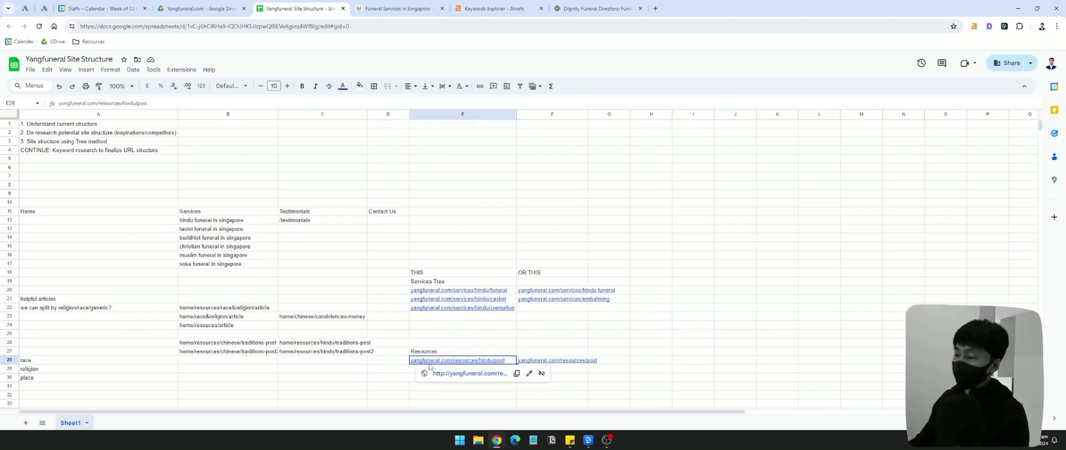
{"action": "double_click", "coordinate": [466, 360]}
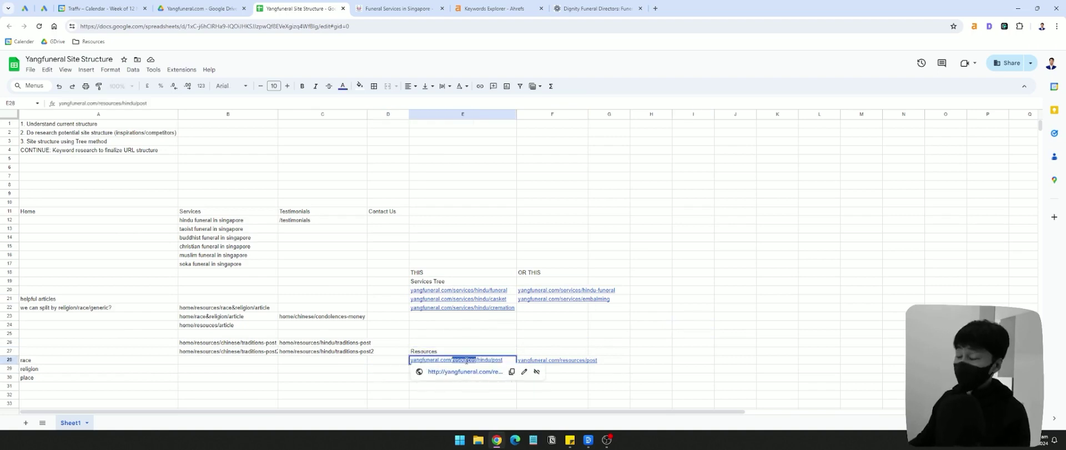
Check the Advice section on the Dignity Funeral Directors site for naming ideas and return to the site structure sheet
{"action": "left_click", "coordinate": [597, 9]}
{"action": "mouse_move", "coordinate": [663, 136]}
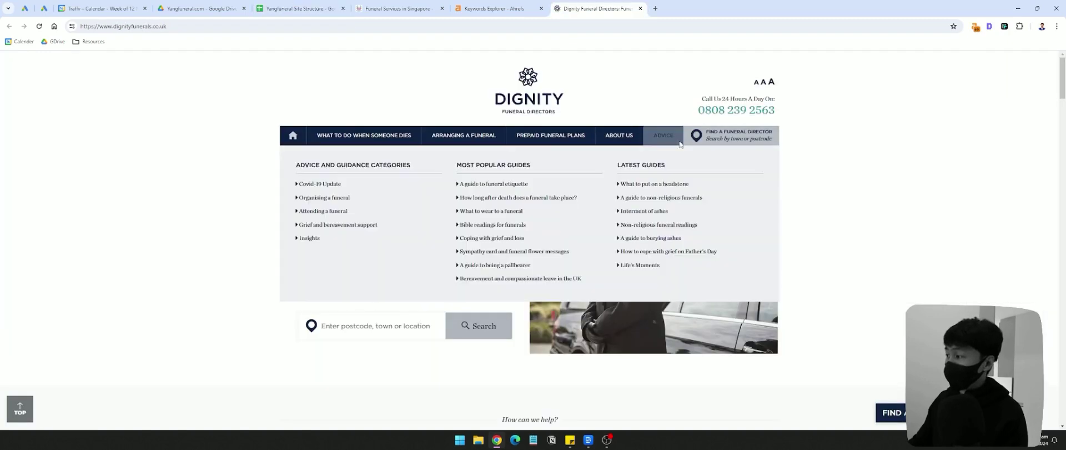
{"action": "left_click", "coordinate": [495, 8]}
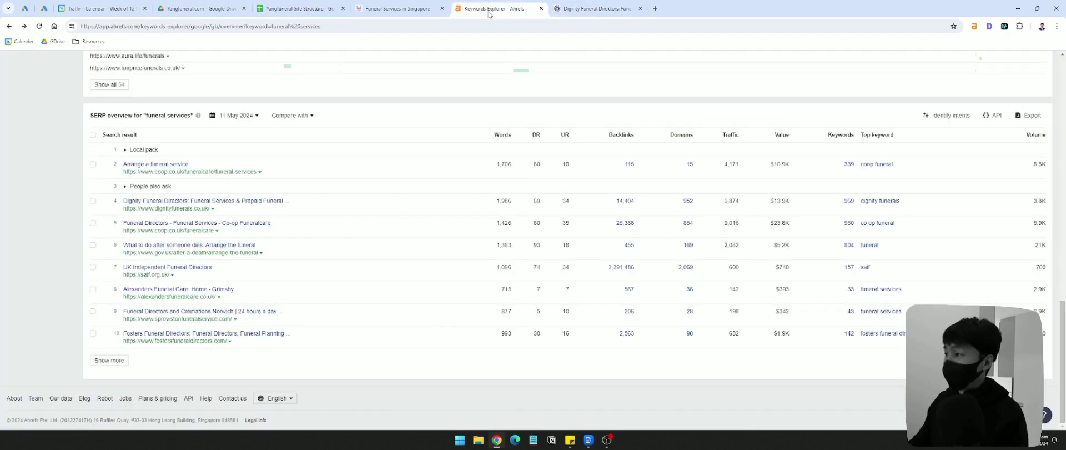
{"action": "left_click", "coordinate": [392, 9]}
{"action": "left_click", "coordinate": [304, 9]}
Copy the E28 resources URL into E29 and change it to yangfuneral.com/advice/hindu/post
{"action": "left_click", "coordinate": [463, 328]}
{"action": "left_click", "coordinate": [462, 361]}
{"action": "key", "text": "ctrl+c"}
{"action": "left_click", "coordinate": [409, 369]}
{"action": "left_click", "coordinate": [444, 370]}
{"action": "key", "text": "ctrl+v"}
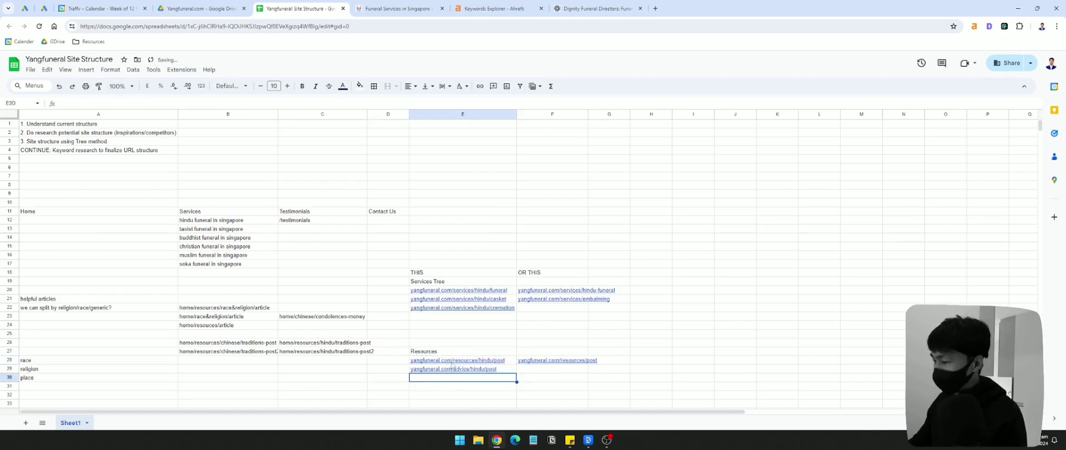
Inspect the "resources" segment in E28 against the advice version in E29 and the shorter path in F28
{"action": "key", "text": "Up"}
{"action": "key", "text": "Up"}
{"action": "key", "text": "Down"}
{"action": "left_click", "coordinate": [536, 361]}
{"action": "left_click", "coordinate": [502, 361]}
{"action": "double_click", "coordinate": [471, 361]}
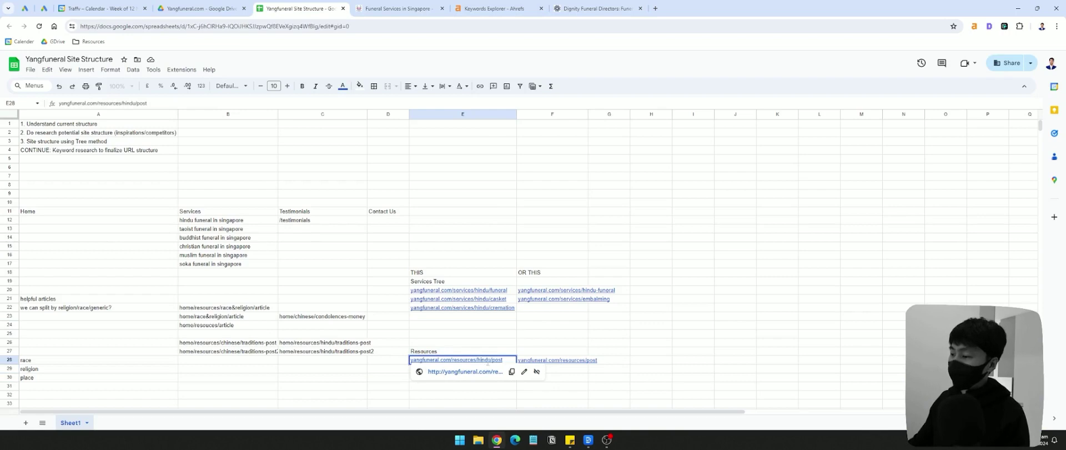
{"action": "left_click", "coordinate": [474, 345]}
{"action": "double_click", "coordinate": [469, 360]}
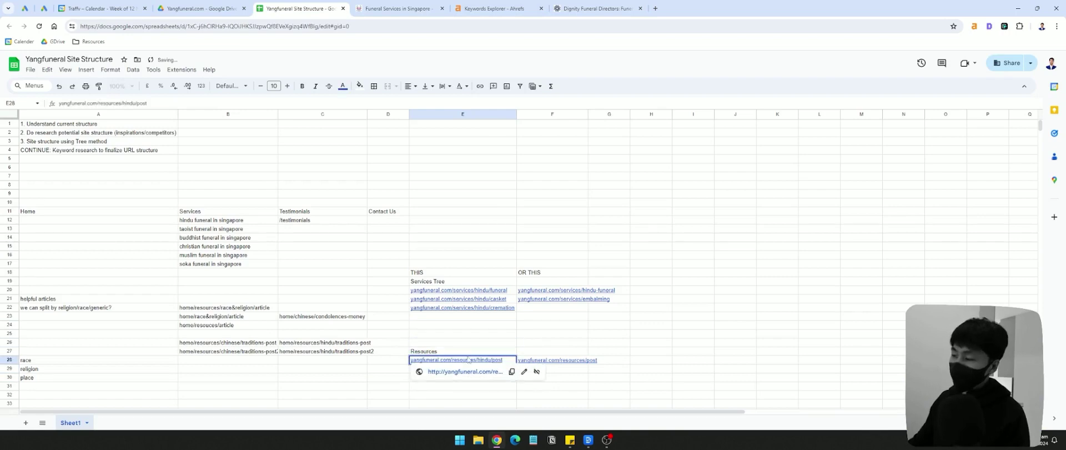
{"action": "double_click", "coordinate": [470, 360]}
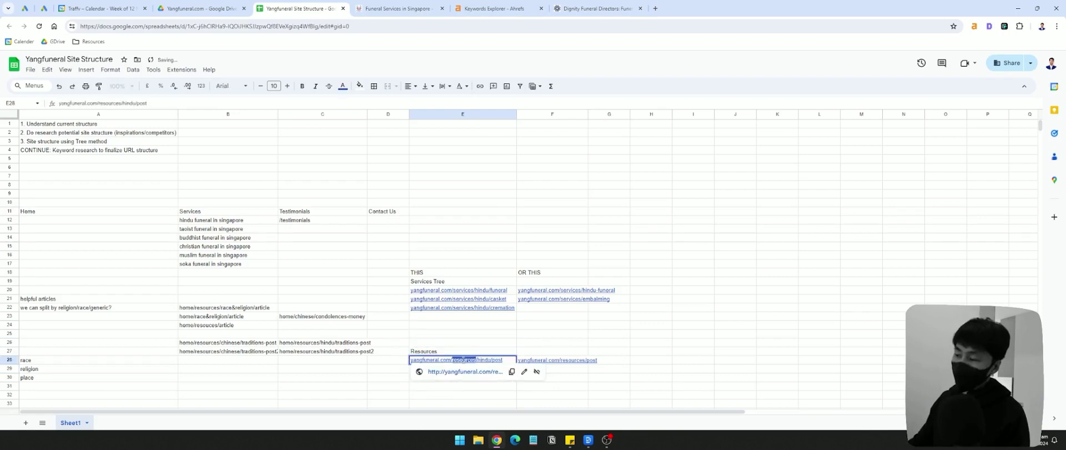
{"action": "left_click", "coordinate": [464, 345]}
{"action": "double_click", "coordinate": [466, 360]}
{"action": "double_click", "coordinate": [462, 360]}
{"action": "key", "text": "Return"}
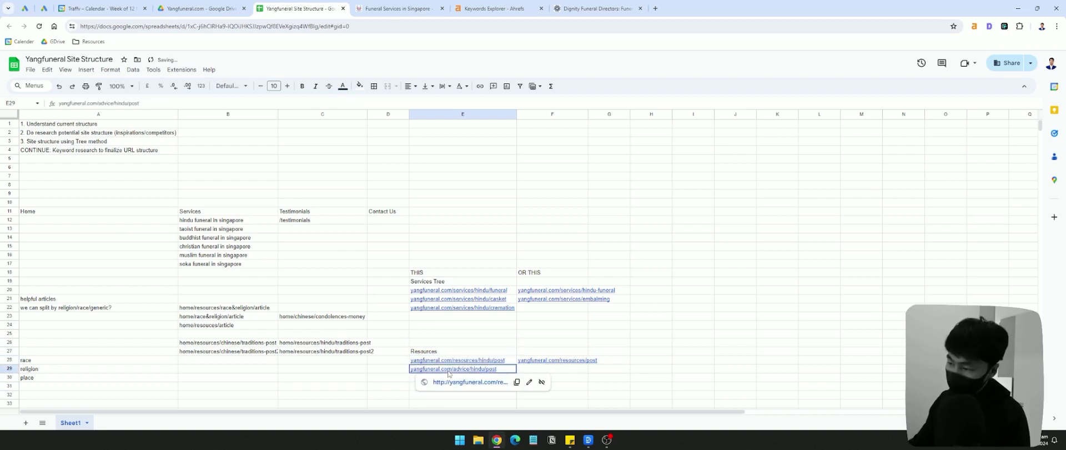
Paste the Hindu post URL into E30 and change it to yangfuneral.com/guides/hindu/post
{"action": "key", "text": "Down"}
{"action": "key", "text": "ctrl+v"}
{"action": "double_click", "coordinate": [460, 378]}
{"action": "double_click", "coordinate": [459, 378]}
{"action": "type", "text": "auides"}
{"action": "key", "text": "Return"}
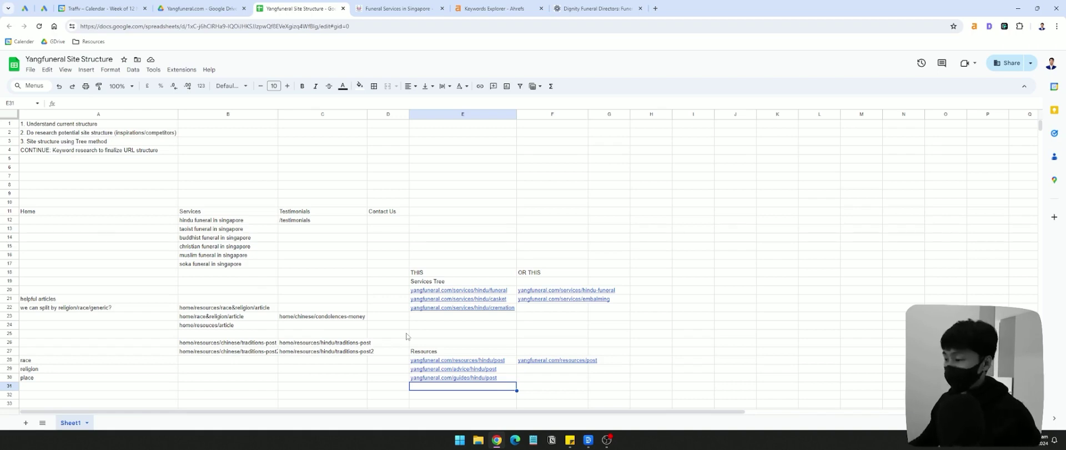
Compare the advice URL in E29 with the guides URL in E30, and copy the guides URL
{"action": "left_click", "coordinate": [389, 380]}
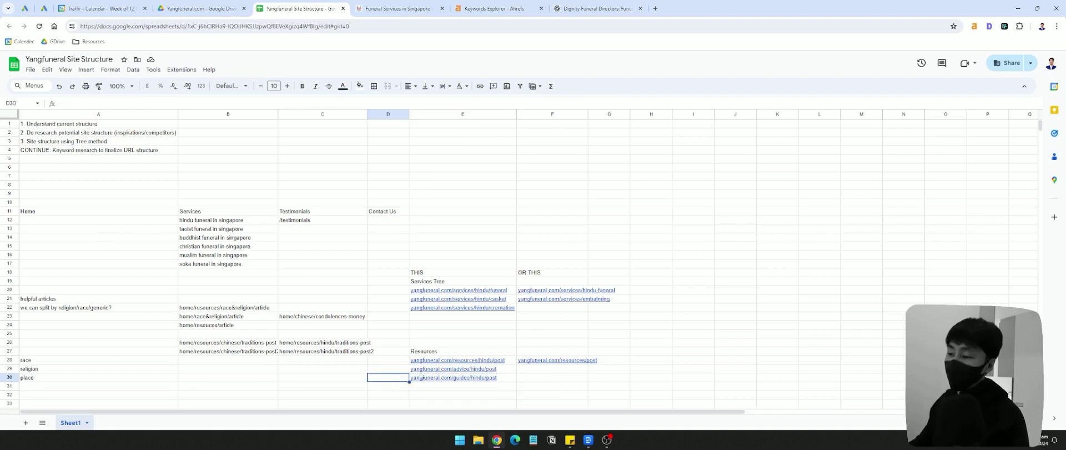
{"action": "left_click", "coordinate": [435, 371]}
{"action": "left_click", "coordinate": [405, 379]}
{"action": "left_click", "coordinate": [432, 378]}
{"action": "left_click", "coordinate": [400, 378]}
{"action": "left_click", "coordinate": [431, 381]}
{"action": "key", "text": "ctrl+c"}
{"action": "key", "text": "ctrl+c"}
{"action": "key", "text": "Down"}
{"action": "key", "text": "Left"}
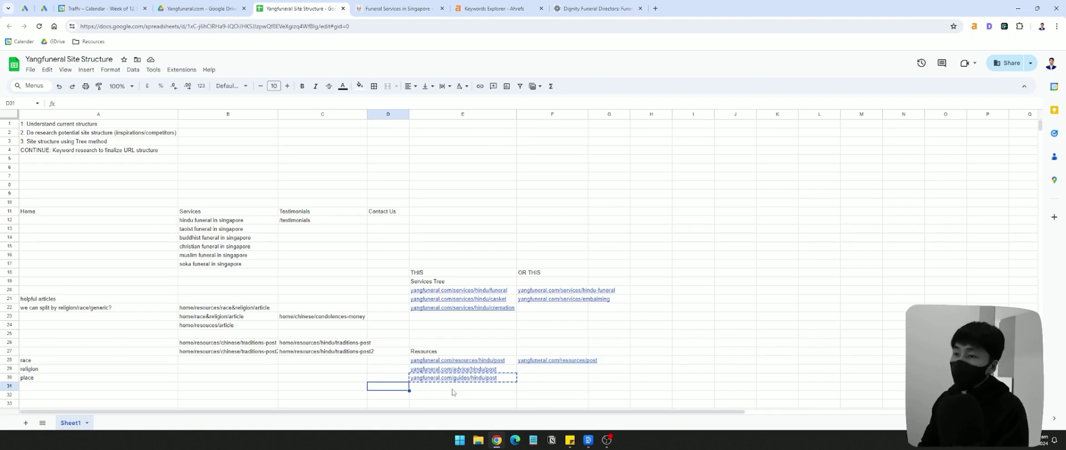
Review the resources, advice and guides URL variants in E28:E30 one by one
{"action": "left_click", "coordinate": [452, 389]}
{"action": "left_click", "coordinate": [490, 378]}
{"action": "left_click", "coordinate": [485, 370]}
{"action": "left_click", "coordinate": [398, 367]}
{"action": "left_click", "coordinate": [487, 363]}
{"action": "left_click", "coordinate": [362, 362]}
{"action": "left_click", "coordinate": [434, 379]}
{"action": "left_click", "coordinate": [391, 380]}
{"action": "left_click", "coordinate": [467, 380]}
{"action": "left_click", "coordinate": [467, 387]}
{"action": "left_click", "coordinate": [465, 381]}
{"action": "left_click", "coordinate": [382, 387]}
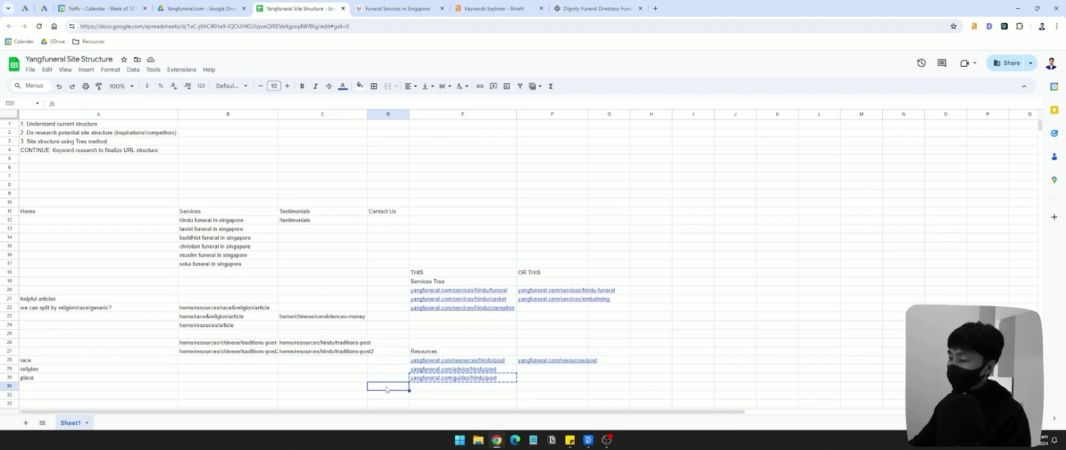
Paste the copied guides URL into E31 and change it to yangfuneral.com/comparisons/xero
{"action": "left_click", "coordinate": [445, 387]}
{"action": "key", "text": "ctrl+v"}
{"action": "double_click", "coordinate": [457, 386]}
{"action": "type", "text": "comparison"}
{"action": "key", "text": "Return"}
{"action": "double_click", "coordinate": [464, 387]}
{"action": "left_click_drag", "start_coordinate": [485, 387], "coordinate": [525, 388]}
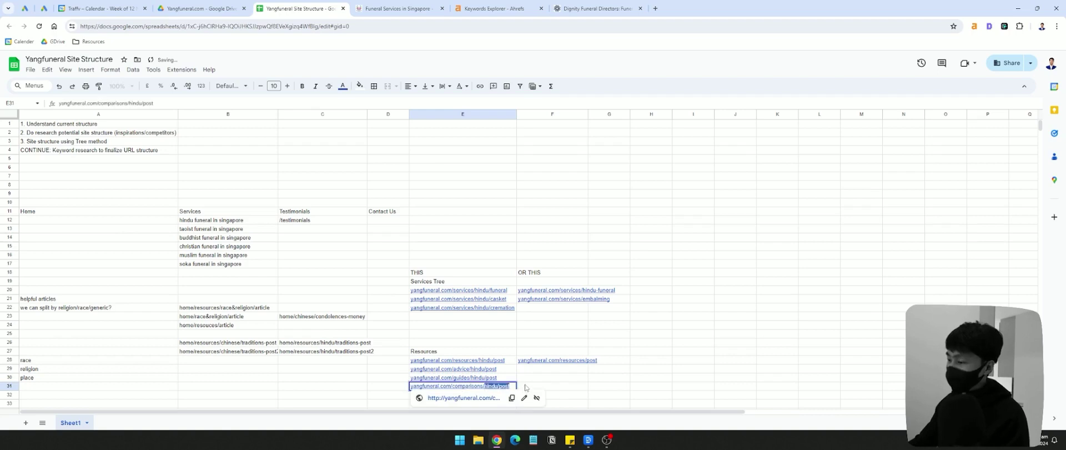
{"action": "type", "text": "xero"}
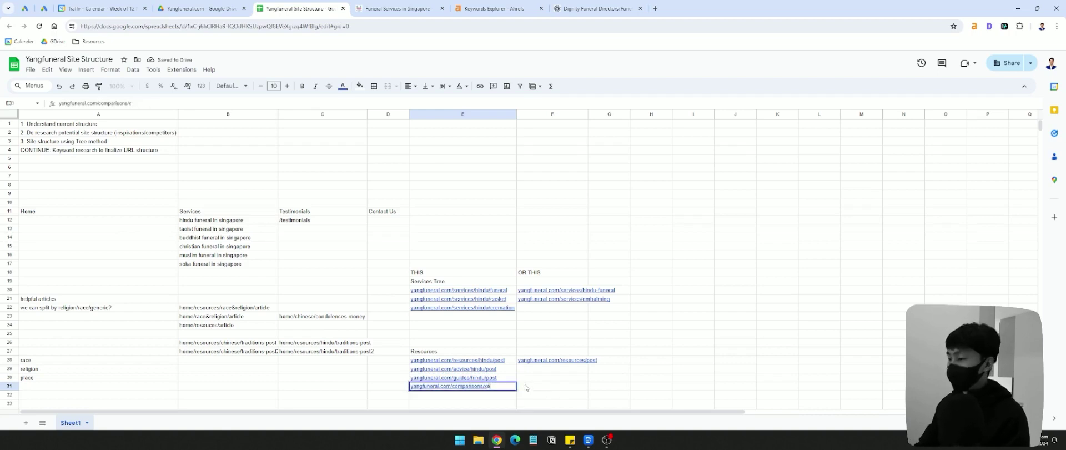
{"action": "key", "text": "Return"}
Duplicate the comparisons URL into E33 and change its ending to make yangfuneral.com/comparisons/xxx
{"action": "left_click", "coordinate": [506, 387]}
{"action": "key", "text": "ctrl+x"}
{"action": "left_click", "coordinate": [593, 388]}
{"action": "left_click", "coordinate": [494, 404]}
{"action": "key", "text": "ctrl+v"}
{"action": "left_click", "coordinate": [494, 395]}
{"action": "double_click", "coordinate": [491, 404]}
{"action": "double_click", "coordinate": [491, 404]}
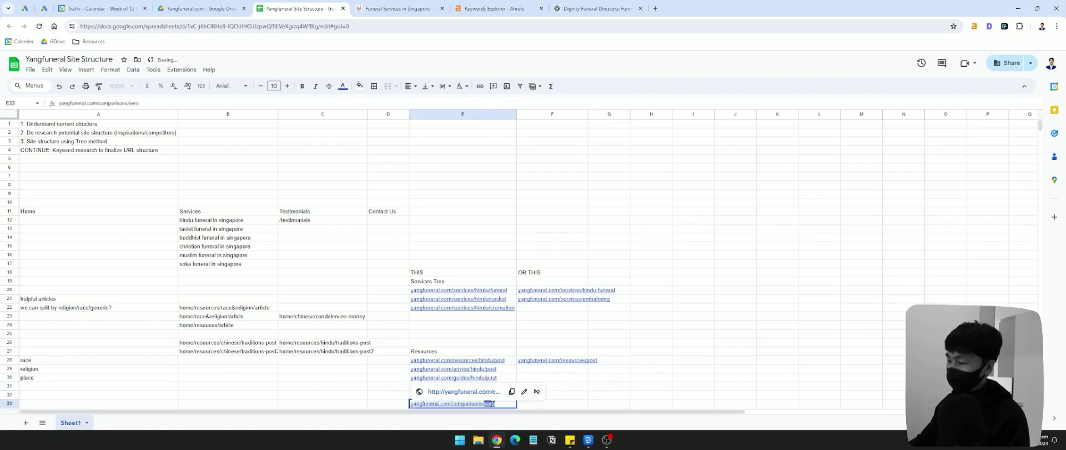
{"action": "type", "text": "xxx"}
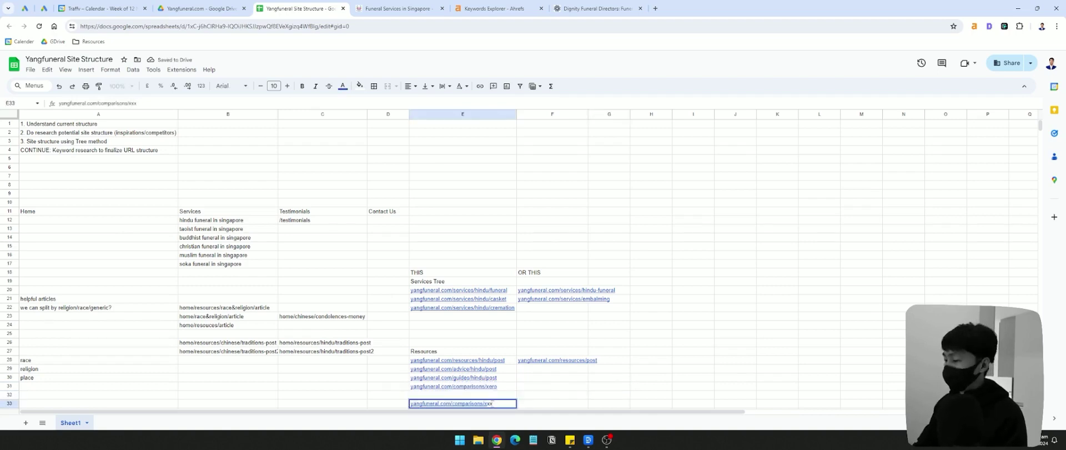
{"action": "key", "text": "Return"}
{"action": "left_click", "coordinate": [494, 396]}
Clear both comparisons example URLs from E31:E33
{"action": "left_click", "coordinate": [396, 378]}
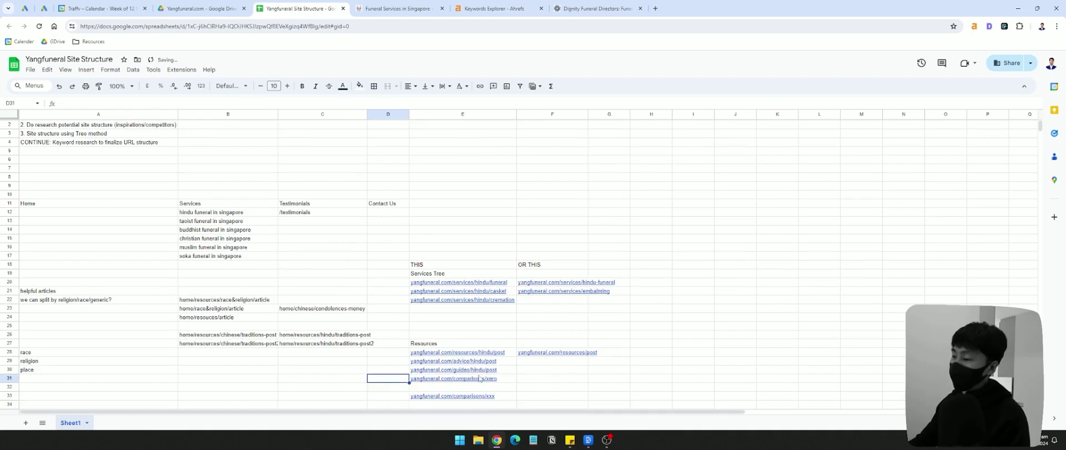
{"action": "left_click", "coordinate": [480, 379]}
{"action": "left_click", "coordinate": [568, 370]}
{"action": "left_click_drag", "start_coordinate": [440, 380], "coordinate": [438, 397]}
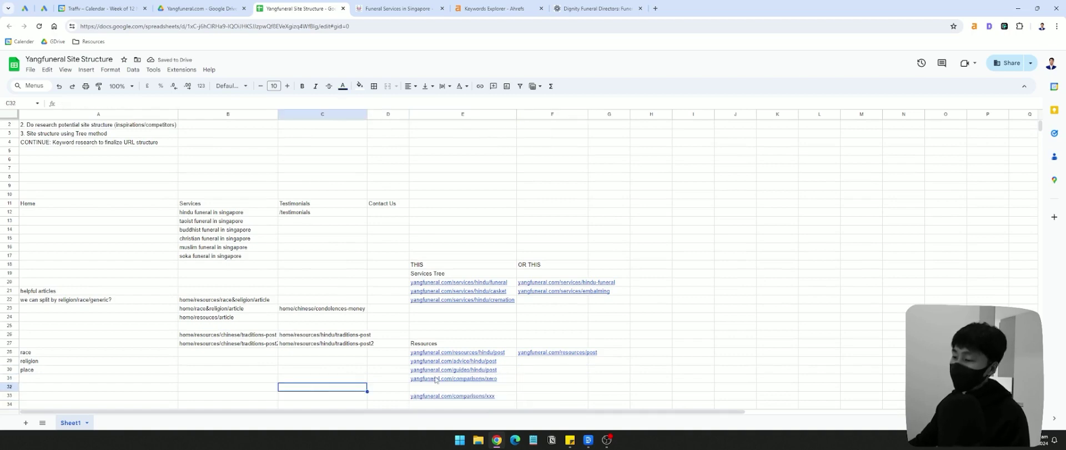
{"action": "key", "text": "Delete"}
{"action": "key", "text": "Up"}
{"action": "key", "text": "Left"}
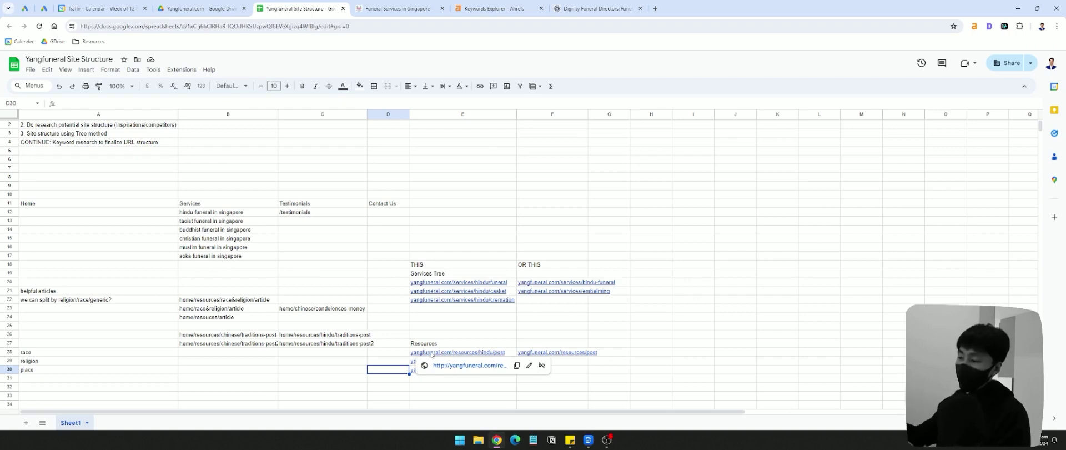
Review the complete block of THIS and OR THIS URL options for Services Tree and Resources
{"action": "key", "text": "Right"}
{"action": "key", "text": "Left"}
{"action": "key", "text": "Right"}
{"action": "key", "text": "Left"}
{"action": "left_click_drag", "start_coordinate": [400, 257], "coordinate": [592, 396]}
{"action": "left_click", "coordinate": [691, 367]}
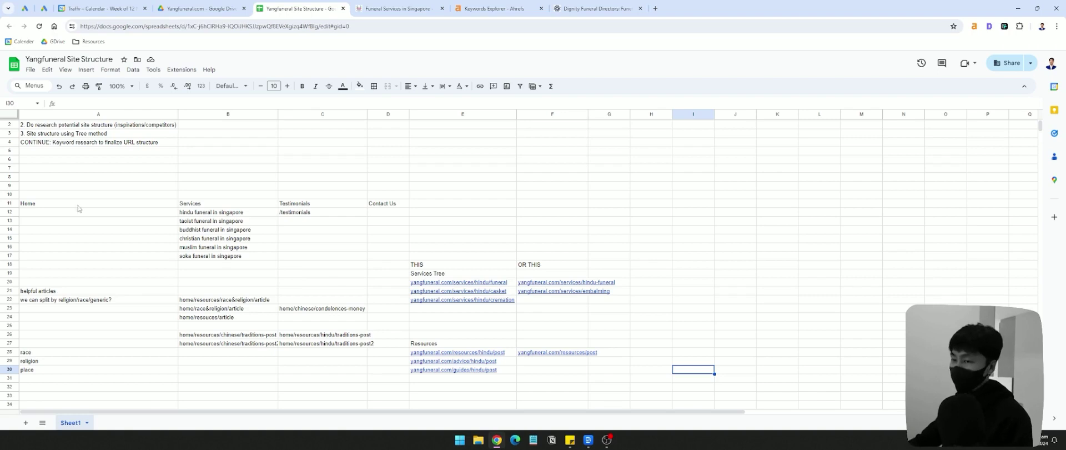
Review the Tree method and keyword research notes in A3 and A4 alongside the Resources URLs in E27:E30
{"action": "left_click", "coordinate": [83, 133]}
{"action": "left_click", "coordinate": [100, 144]}
{"action": "left_click", "coordinate": [650, 325]}
{"action": "left_click_drag", "start_coordinate": [436, 344], "coordinate": [494, 373]}
{"action": "left_click", "coordinate": [600, 378]}
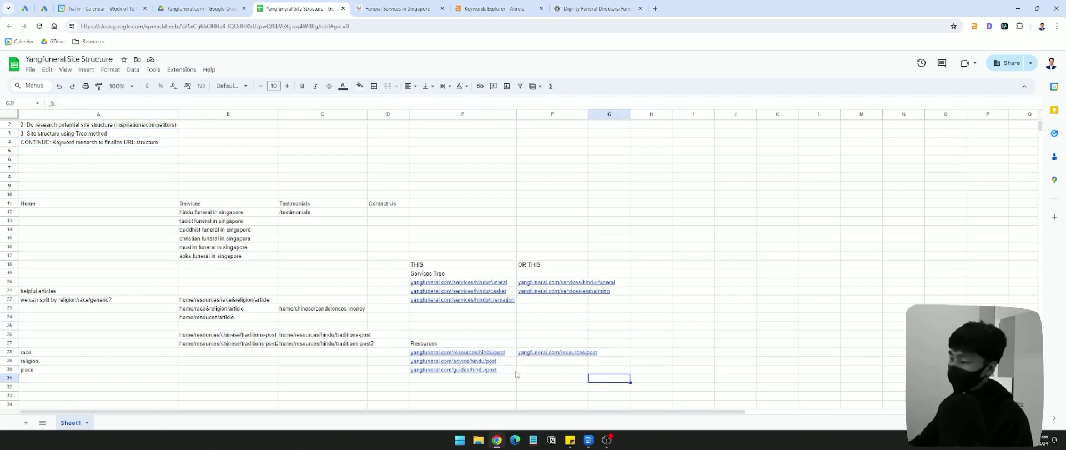
Review the Resources URL options in E28:E30 against the shorter alternative in F28
{"action": "left_click", "coordinate": [496, 363]}
{"action": "left_click", "coordinate": [370, 360]}
{"action": "left_click", "coordinate": [492, 335]}
{"action": "left_click", "coordinate": [589, 371]}
{"action": "left_click", "coordinate": [503, 356]}
{"action": "left_click", "coordinate": [397, 355]}
{"action": "left_click", "coordinate": [459, 356]}
{"action": "left_click", "coordinate": [390, 353]}
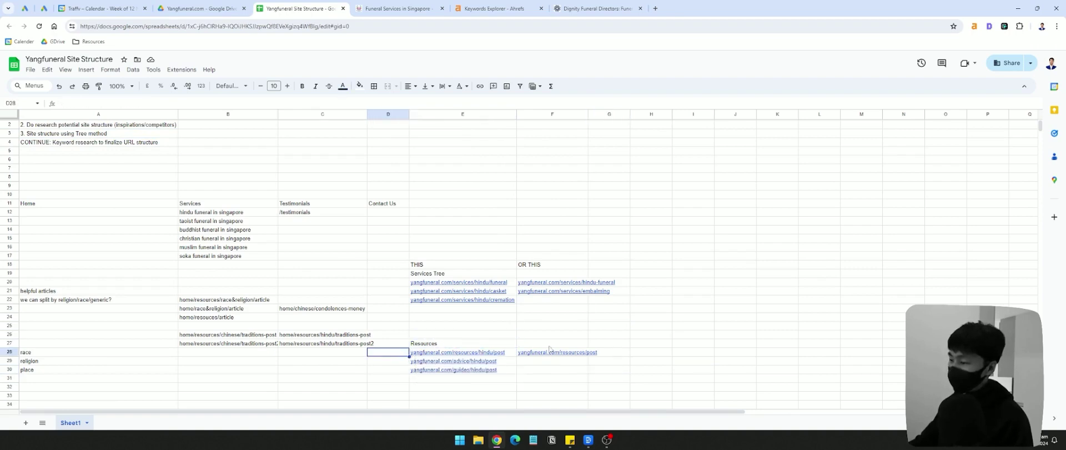
{"action": "left_click", "coordinate": [487, 362]}
Duplicate the Hindu resources URL from E28 into E34 and change its ending to condolensces-money
{"action": "left_click", "coordinate": [494, 353]}
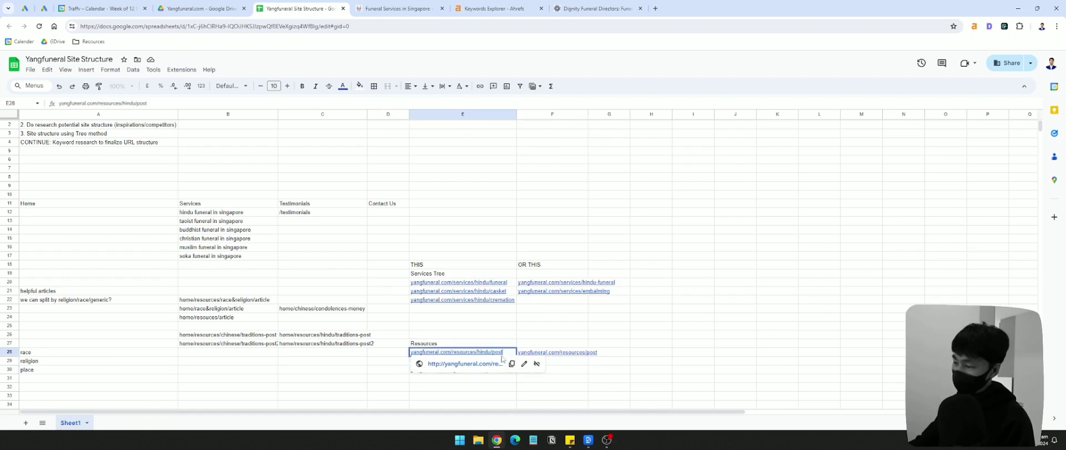
{"action": "left_click", "coordinate": [402, 352]}
{"action": "key", "text": "Right"}
{"action": "key", "text": "ctrl+c"}
{"action": "left_click", "coordinate": [486, 404]}
{"action": "key", "text": "ctrl+v"}
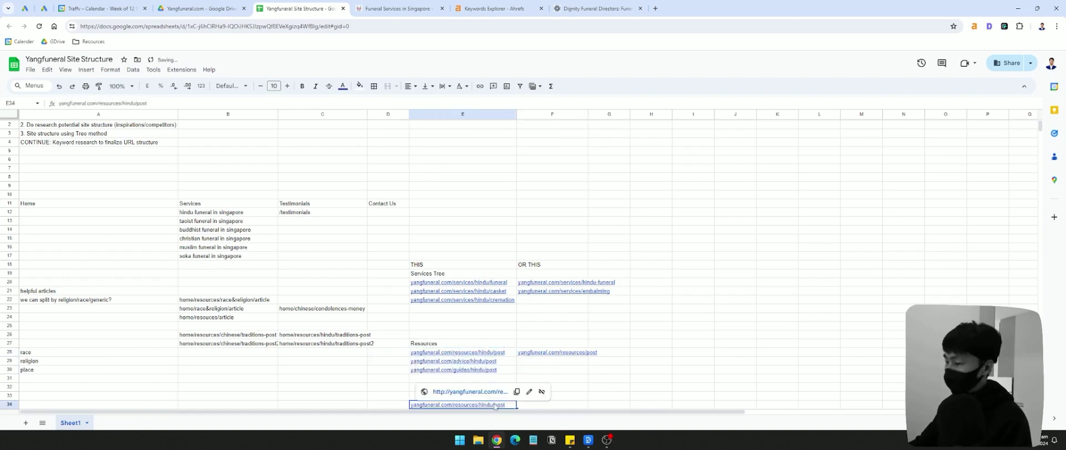
{"action": "double_click", "coordinate": [497, 405]}
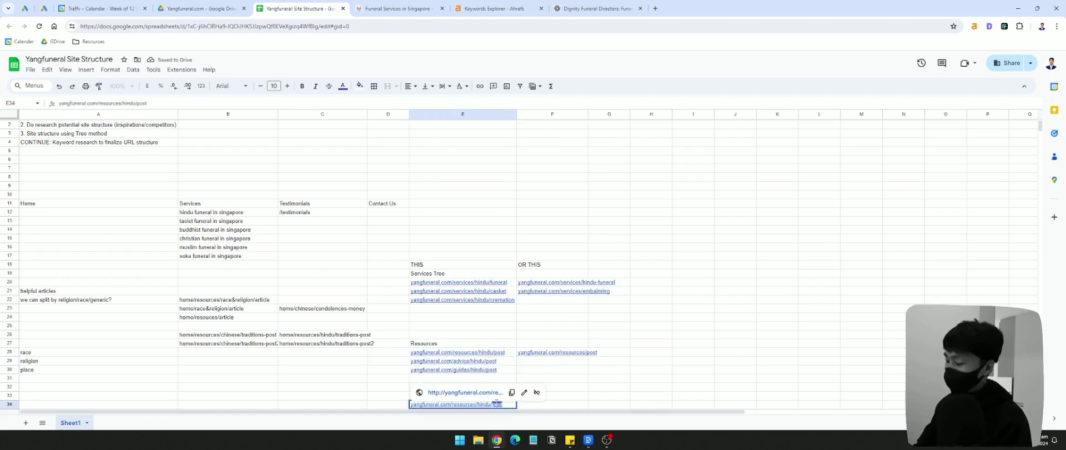
{"action": "type", "text": "condolensces money"}
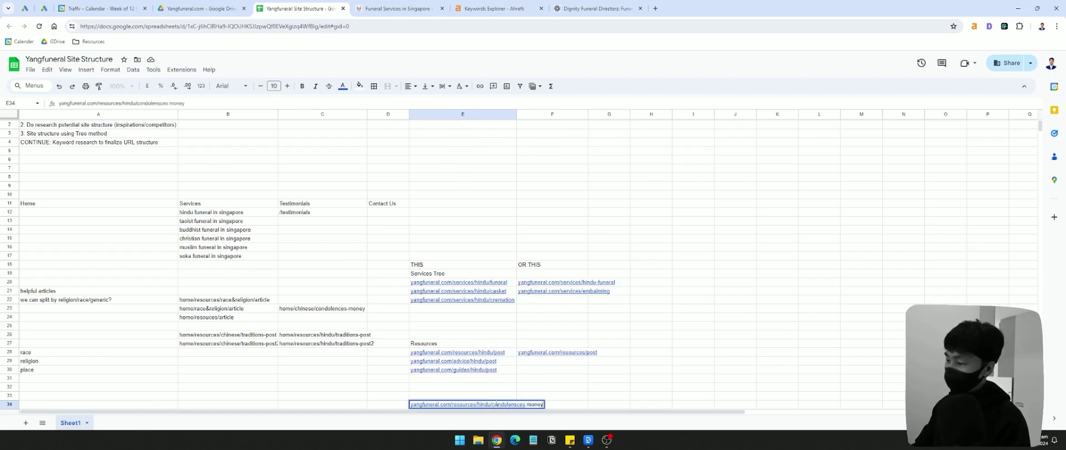
{"action": "key", "text": "BackSpace"}
{"action": "type", "text": "-"}
{"action": "key", "text": "Return"}
Paste the Hindu resources URL into E35 and change its ending to traditions
{"action": "left_click_drag", "start_coordinate": [608, 378], "coordinate": [621, 386]}
{"action": "left_click", "coordinate": [509, 397]}
{"action": "key", "text": "Down"}
{"action": "key", "text": "ctrl+v"}
{"action": "scroll", "coordinate": [542, 398], "scroll_direction": "down", "scroll_amount": 3}
{"action": "double_click", "coordinate": [494, 280]}
{"action": "left_click_drag", "start_coordinate": [493, 279], "coordinate": [630, 281]}
{"action": "type", "text": "tradit"}
{"action": "key", "text": "Return"}
Clear both Hindu resource example URLs from E34:E36
{"action": "left_click_drag", "start_coordinate": [495, 271], "coordinate": [476, 294]}
{"action": "left_click", "coordinate": [401, 280]}
{"action": "left_click", "coordinate": [355, 264]}
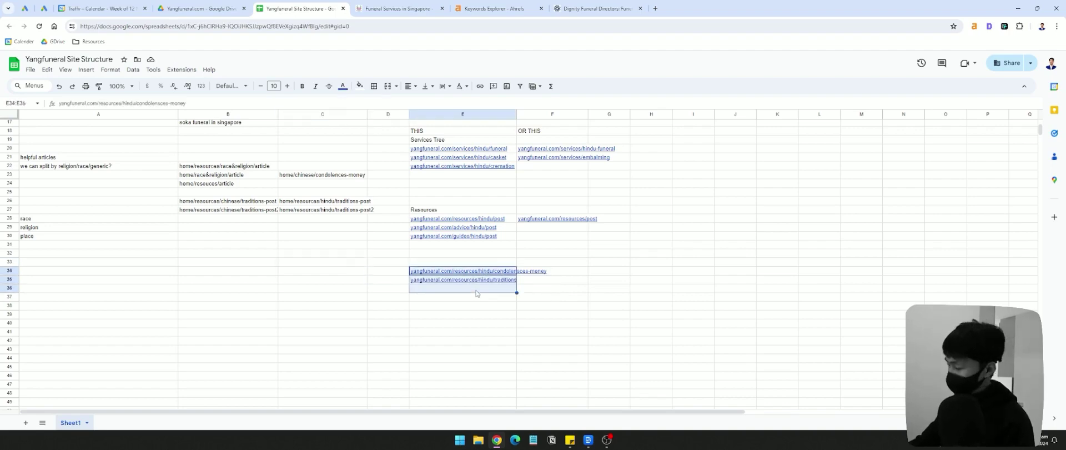
{"action": "key", "text": "Delete"}
{"action": "left_click", "coordinate": [500, 256]}
{"action": "scroll", "coordinate": [499, 256], "scroll_direction": "up", "scroll_amount": 3}
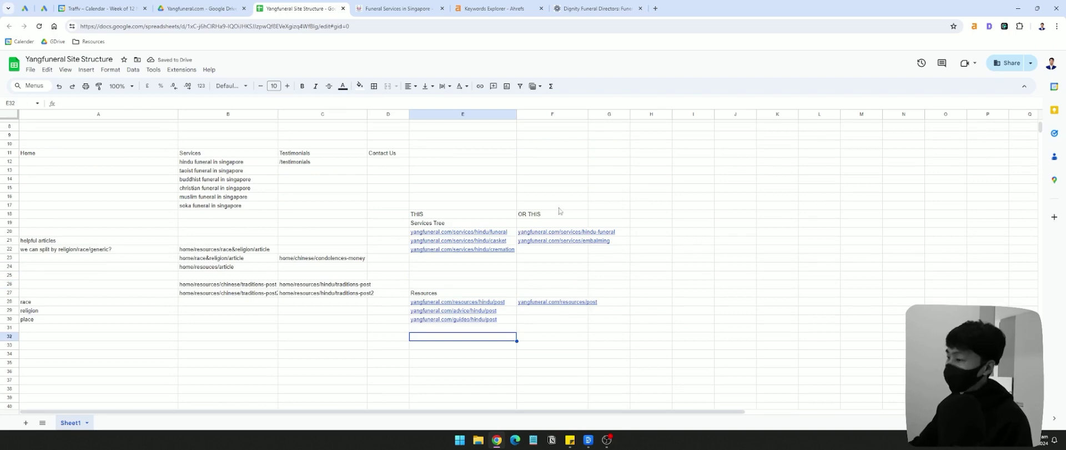
Duplicate the resources URL from F28 into F29 and change its ending to hindu-conodolences-money
{"action": "left_click", "coordinate": [560, 321]}
{"action": "left_click", "coordinate": [544, 302]}
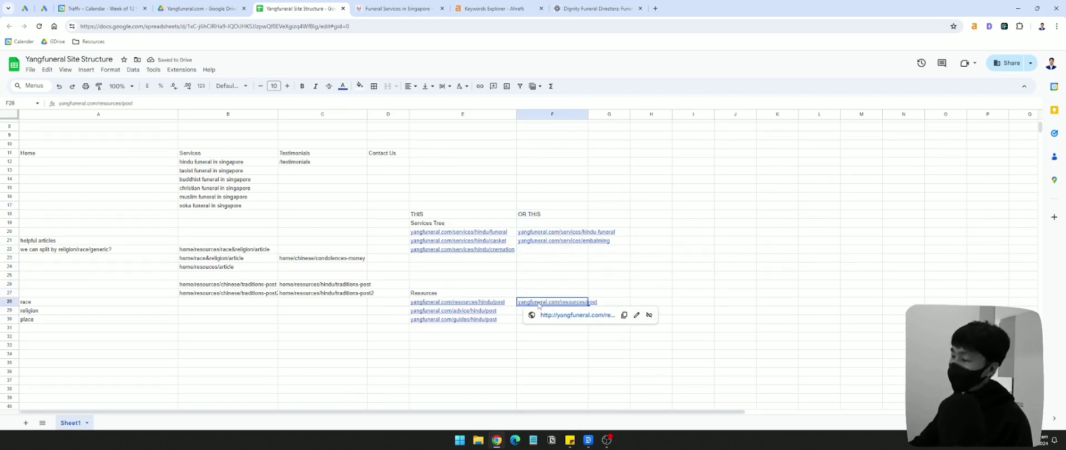
{"action": "key", "text": "ctrl+c"}
{"action": "left_click", "coordinate": [583, 313]}
{"action": "key", "text": "ctrl+v"}
{"action": "double_click", "coordinate": [591, 310]}
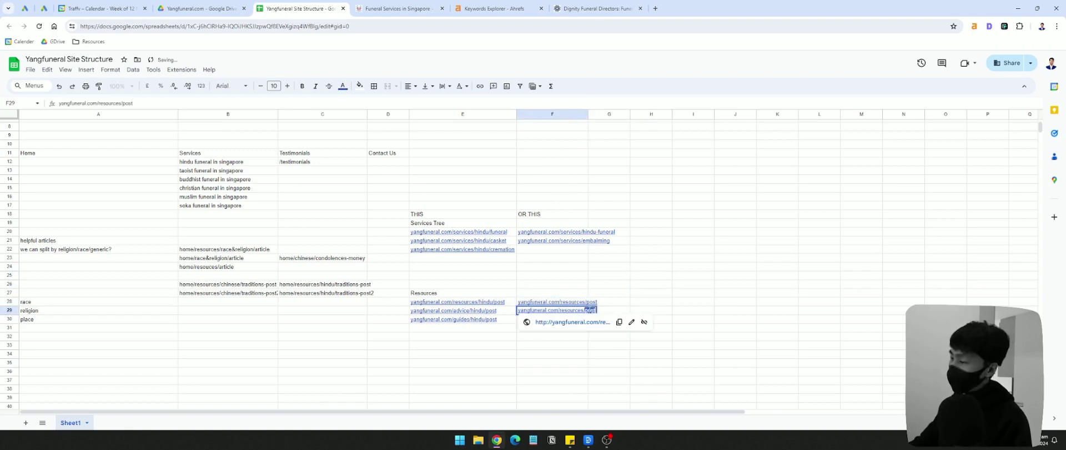
{"action": "type", "text": "hindu"}
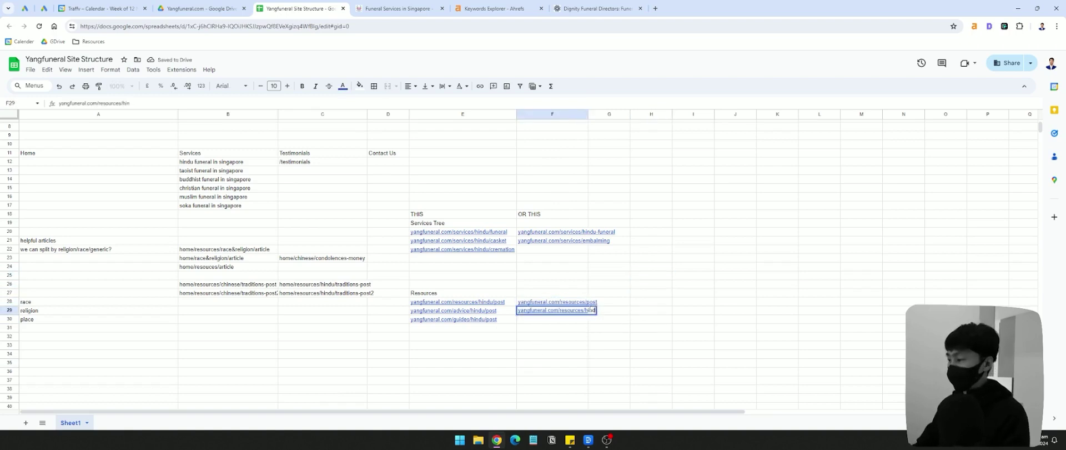
{"action": "type", "text": "-conddolences-money"}
{"action": "key", "text": "Return"}
Duplicate the F29 URL into F30 with the ending chinese-conodolences-money, and compare it with the URLs above it
{"action": "left_click", "coordinate": [587, 312]}
{"action": "key", "text": "ctrl+c"}
{"action": "left_click", "coordinate": [574, 320]}
{"action": "key", "text": "ctrl+v"}
{"action": "left_click", "coordinate": [561, 303]}
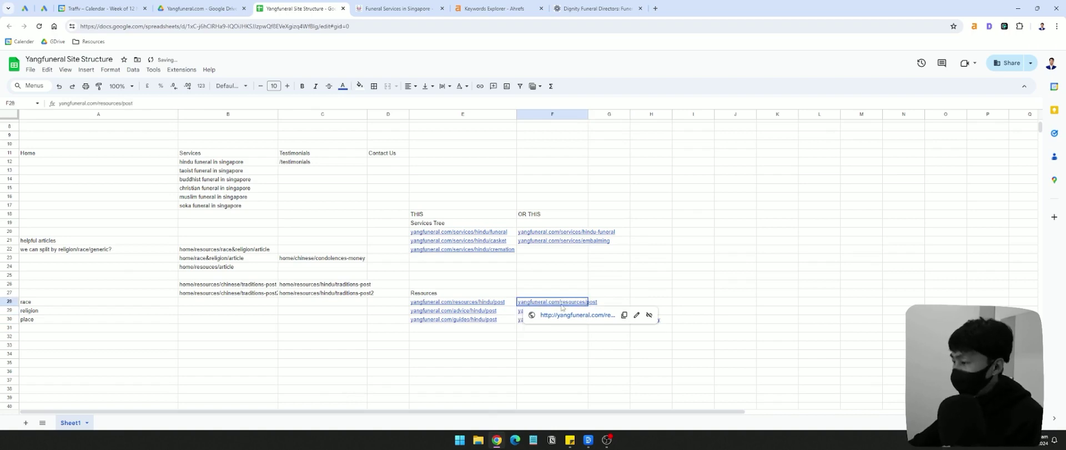
{"action": "left_click", "coordinate": [614, 285]}
{"action": "left_click", "coordinate": [557, 312]}
{"action": "left_click", "coordinate": [708, 285]}
{"action": "double_click", "coordinate": [584, 310]}
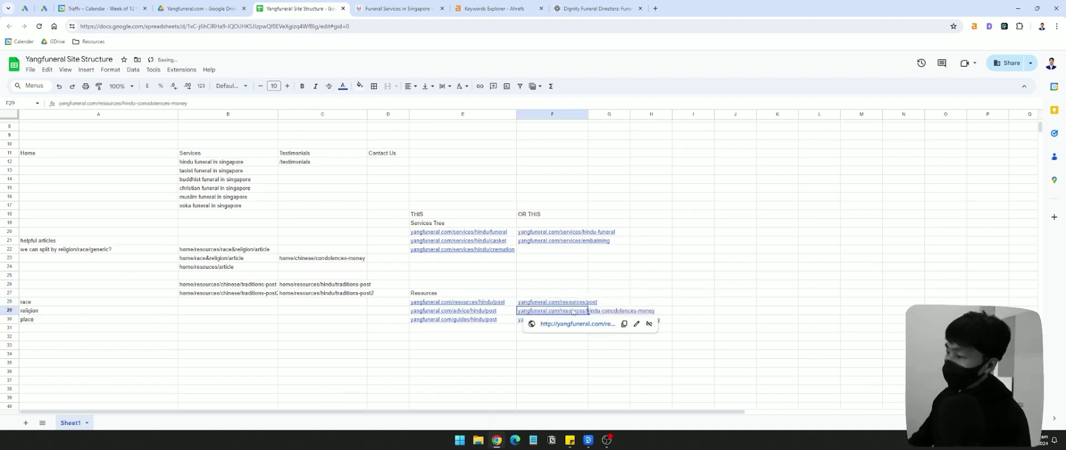
{"action": "left_click_drag", "start_coordinate": [862, 311], "coordinate": [946, 311]}
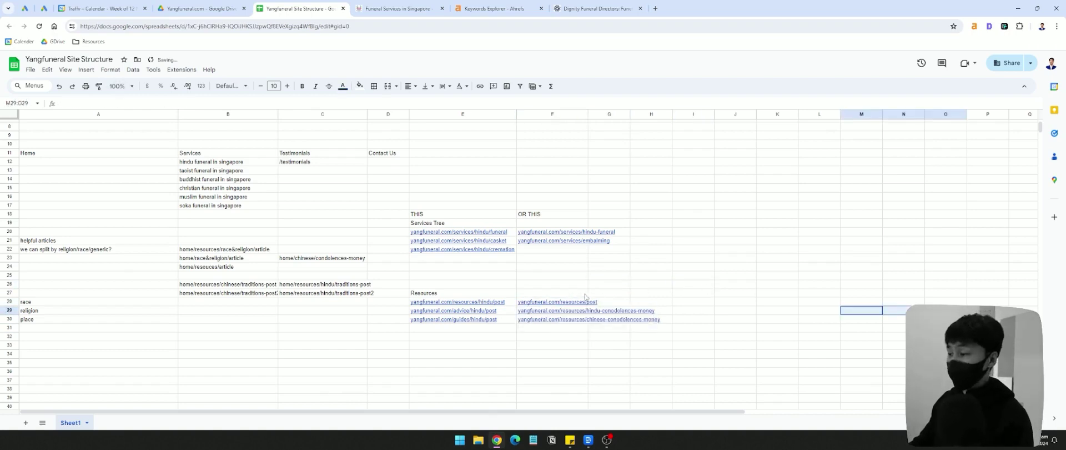
Enter Leaf in E3 beside the planning notes, then undo the entry
{"action": "scroll", "coordinate": [572, 299], "scroll_direction": "up", "scroll_amount": 3}
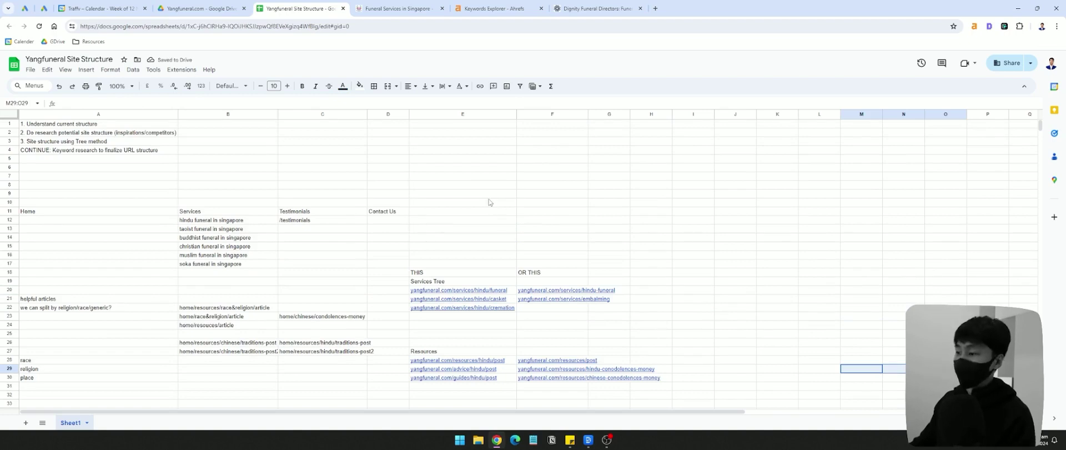
{"action": "left_click", "coordinate": [481, 141]}
{"action": "type", "text": "Leaf"}
{"action": "key", "text": "Return"}
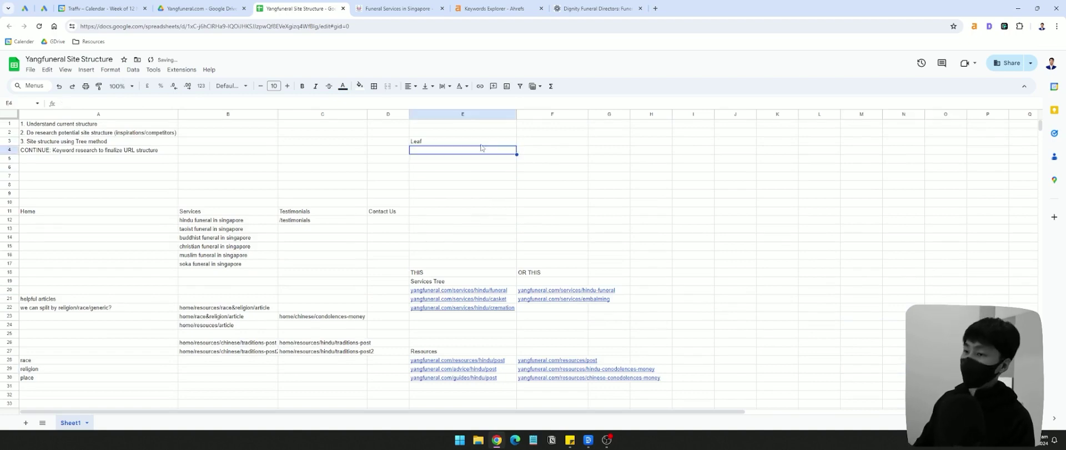
{"action": "key", "text": "Up"}
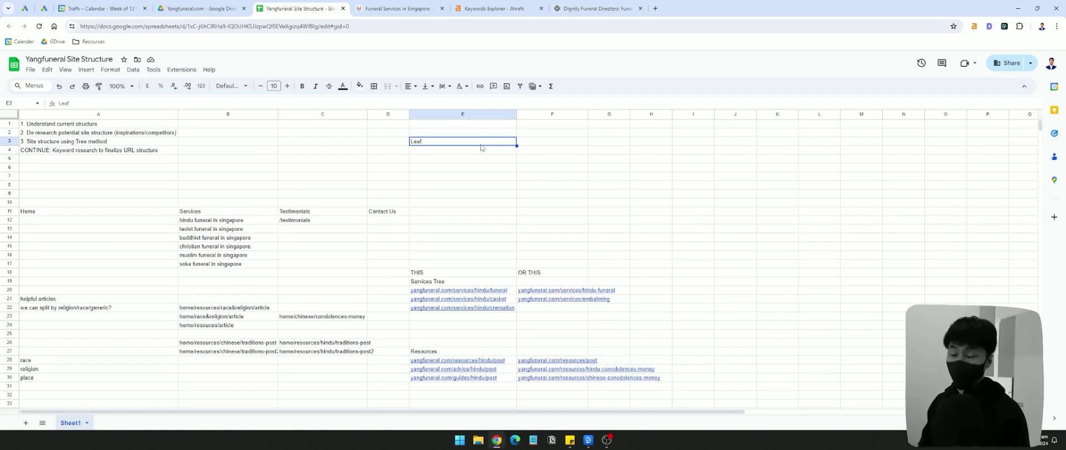
{"action": "left_click_drag", "start_coordinate": [398, 141], "coordinate": [611, 344]}
{"action": "key", "text": "ctrl+z"}
{"action": "key", "text": "ctrl+z"}
Review the page headings in row 11 and the block of THIS and OR THIS URL options
{"action": "left_click", "coordinate": [553, 305]}
{"action": "left_click", "coordinate": [778, 296]}
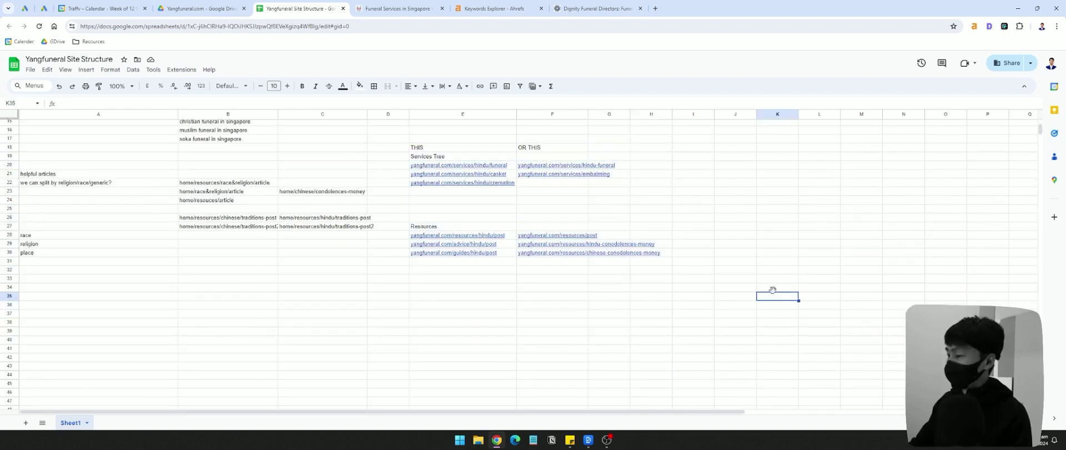
{"action": "left_click", "coordinate": [600, 8]}
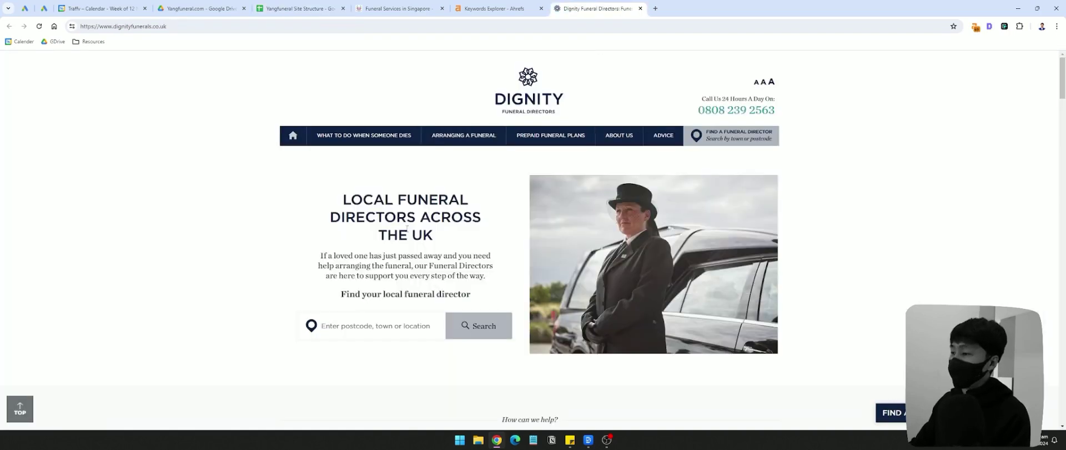
{"action": "left_click", "coordinate": [311, 8]}
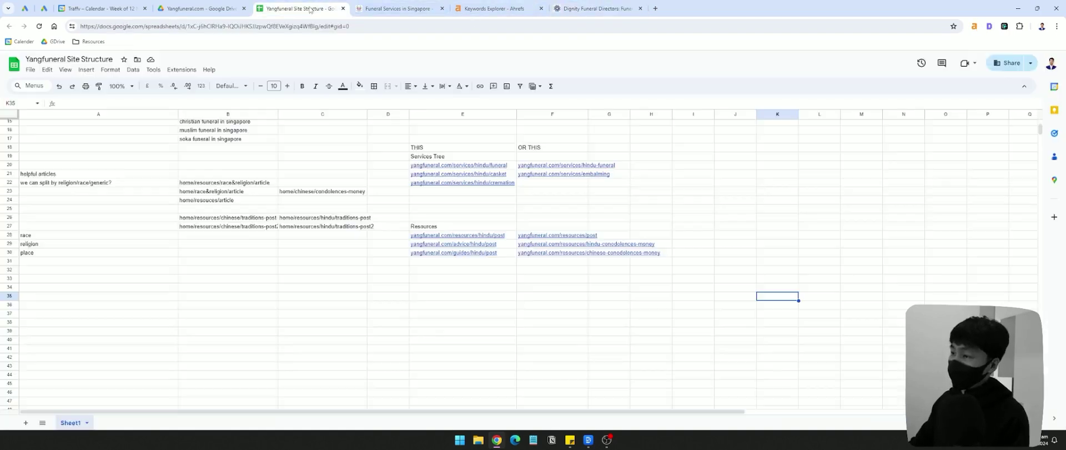
{"action": "scroll", "coordinate": [377, 233], "scroll_direction": "up", "scroll_amount": 3}
{"action": "scroll", "coordinate": [345, 259], "scroll_direction": "down", "scroll_amount": 3}
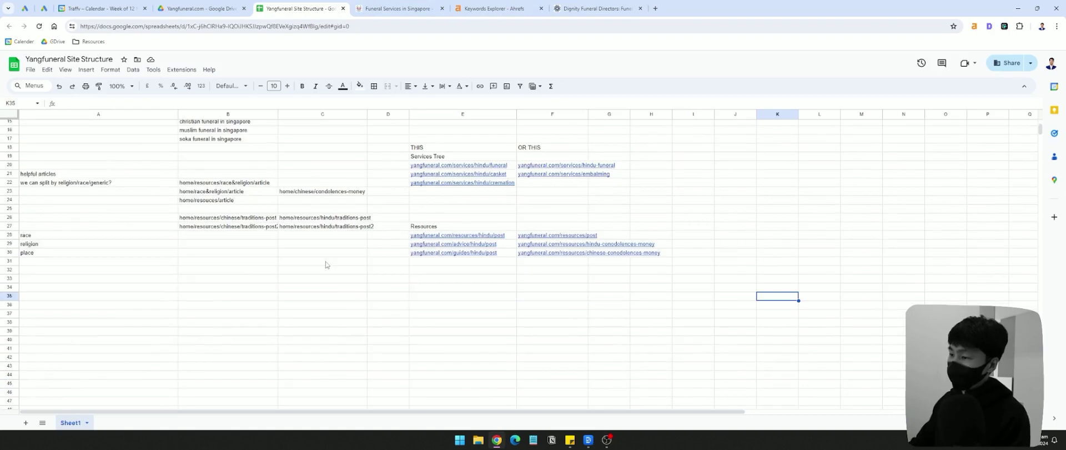
{"action": "scroll", "coordinate": [277, 223], "scroll_direction": "up", "scroll_amount": 3}
{"action": "left_click", "coordinate": [225, 161]}
{"action": "left_click", "coordinate": [120, 171]}
{"action": "left_click_drag", "start_coordinate": [394, 213], "coordinate": [647, 354]}
{"action": "left_click", "coordinate": [704, 248]}
{"action": "left_click", "coordinate": [462, 216]}
{"action": "left_click_drag", "start_coordinate": [463, 219], "coordinate": [590, 367]}
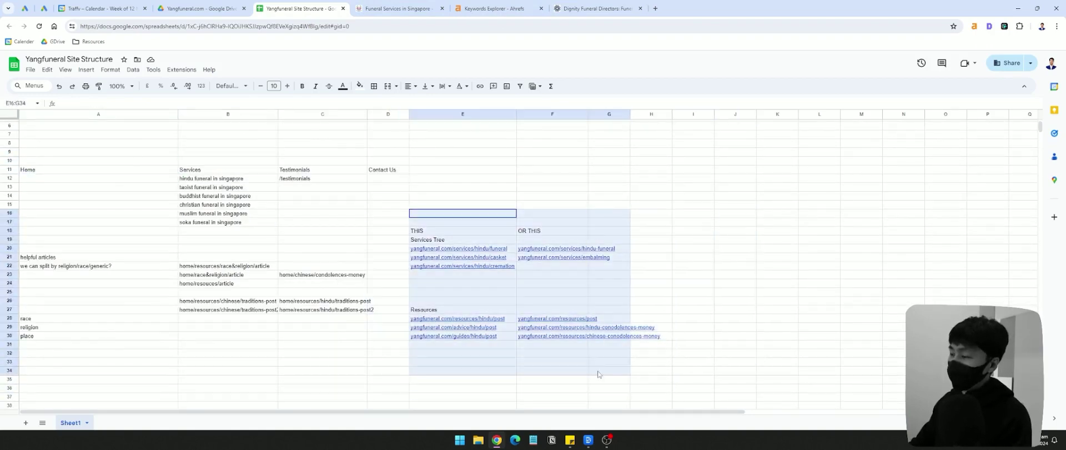
{"action": "left_click", "coordinate": [311, 188]}
{"action": "left_click", "coordinate": [228, 170]}
{"action": "left_click", "coordinate": [379, 169]}
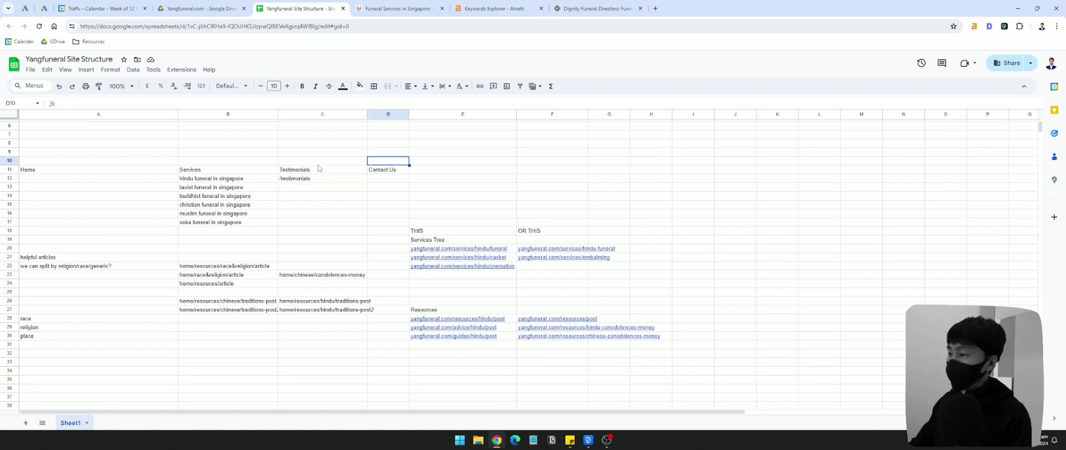
{"action": "left_click", "coordinate": [135, 171]}
Examine the navigation menu of the Dignity Funeral Directors website for top-level pages missing from the sheet
{"action": "right_click", "coordinate": [236, 110]}
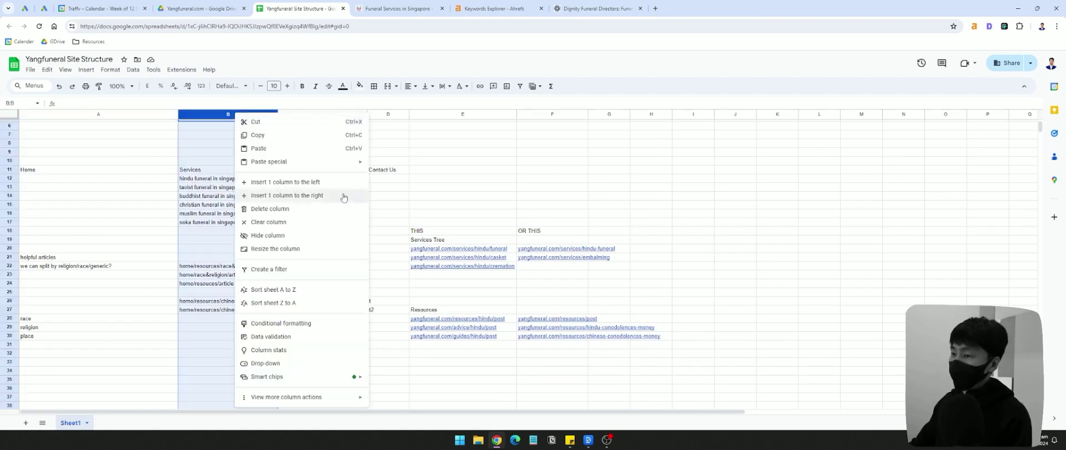
{"action": "left_click", "coordinate": [662, 170]}
{"action": "left_click", "coordinate": [600, 9]}
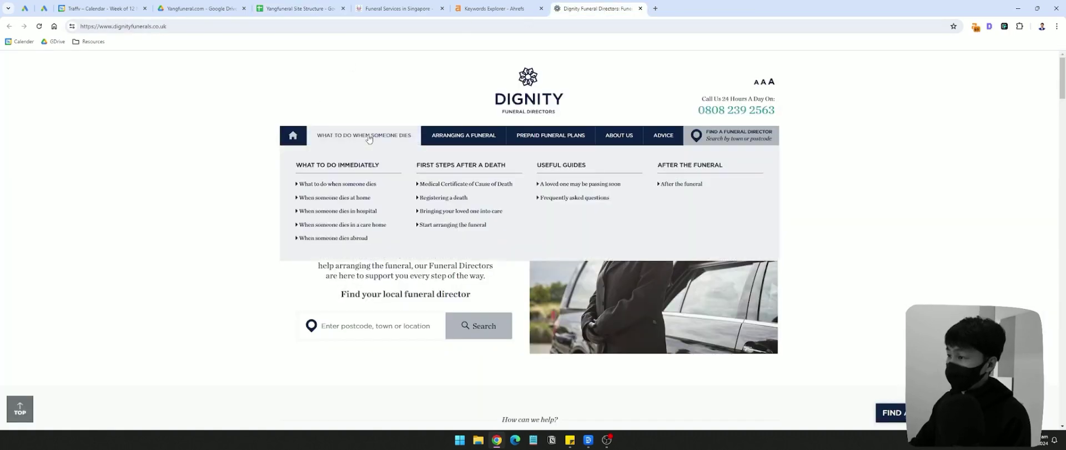
{"action": "mouse_move", "coordinate": [603, 142]}
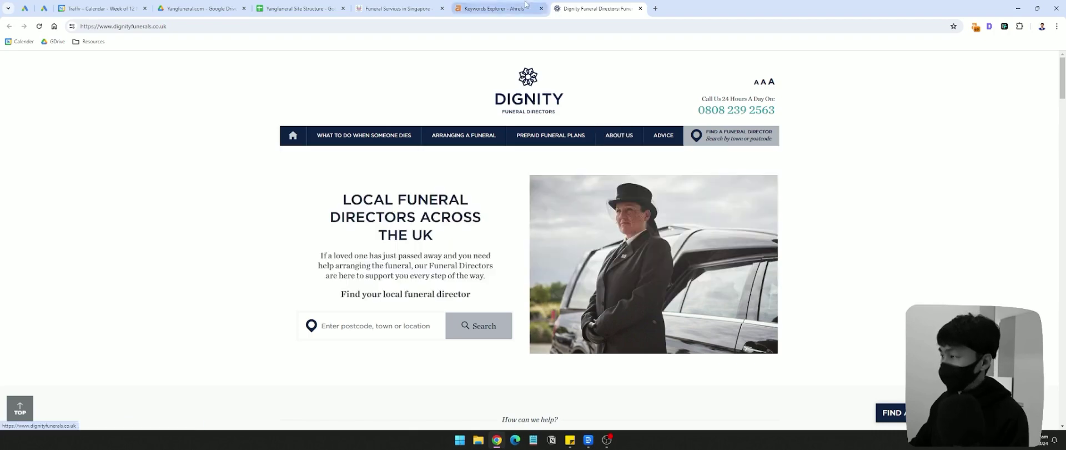
{"action": "left_click", "coordinate": [461, 9]}
{"action": "left_click", "coordinate": [300, 8]}
{"action": "left_click", "coordinate": [398, 9]}
{"action": "left_click", "coordinate": [300, 9]}
Insert a column between Home and Services and enter About as its heading in B11
{"action": "left_click", "coordinate": [225, 114]}
{"action": "right_click", "coordinate": [225, 113]}
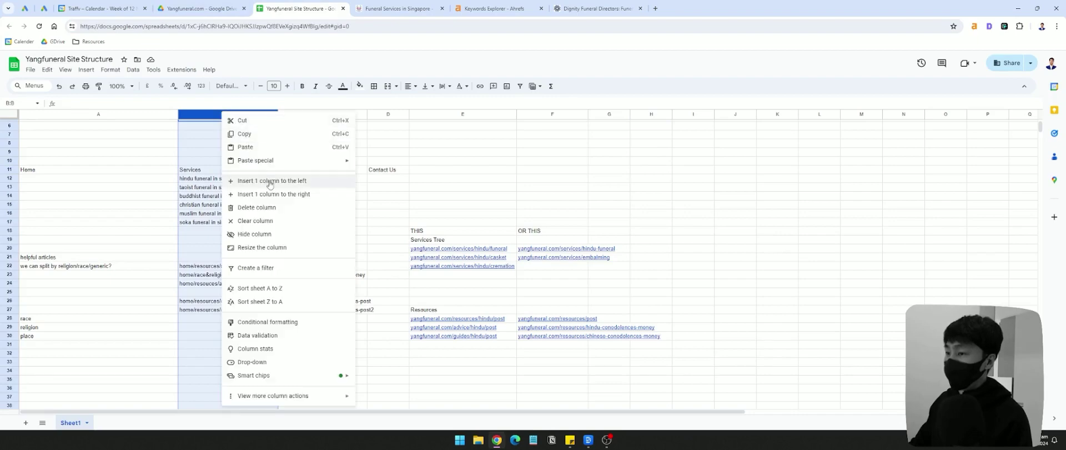
{"action": "left_click", "coordinate": [268, 182]}
{"action": "scroll", "coordinate": [212, 211], "scroll_direction": "up", "scroll_amount": 2}
{"action": "left_click", "coordinate": [212, 212]}
{"action": "type", "text": "About"}
{"action": "left_click", "coordinate": [220, 226]}
Review the order of the Home, About, Services and Testimonials headings in row 11
{"action": "left_click", "coordinate": [220, 221]}
{"action": "left_click", "coordinate": [167, 221]}
{"action": "left_click", "coordinate": [228, 222]}
{"action": "left_click", "coordinate": [169, 228]}
{"action": "left_click", "coordinate": [222, 221]}
{"action": "left_click", "coordinate": [229, 211]}
{"action": "left_click", "coordinate": [214, 223]}
{"action": "left_click", "coordinate": [168, 215]}
{"action": "left_click", "coordinate": [204, 215]}
{"action": "left_click", "coordinate": [149, 214]}
{"action": "left_click", "coordinate": [188, 214]}
{"action": "left_click", "coordinate": [154, 213]}
{"action": "left_click", "coordinate": [222, 216]}
{"action": "left_click", "coordinate": [318, 212]}
{"action": "left_click", "coordinate": [154, 215]}
{"action": "left_click", "coordinate": [193, 217]}
{"action": "left_click", "coordinate": [311, 214]}
{"action": "left_click", "coordinate": [233, 216]}
{"action": "left_click", "coordinate": [311, 214]}
{"action": "left_click", "coordinate": [222, 212]}
{"action": "left_click", "coordinate": [153, 210]}
{"action": "left_click", "coordinate": [228, 215]}
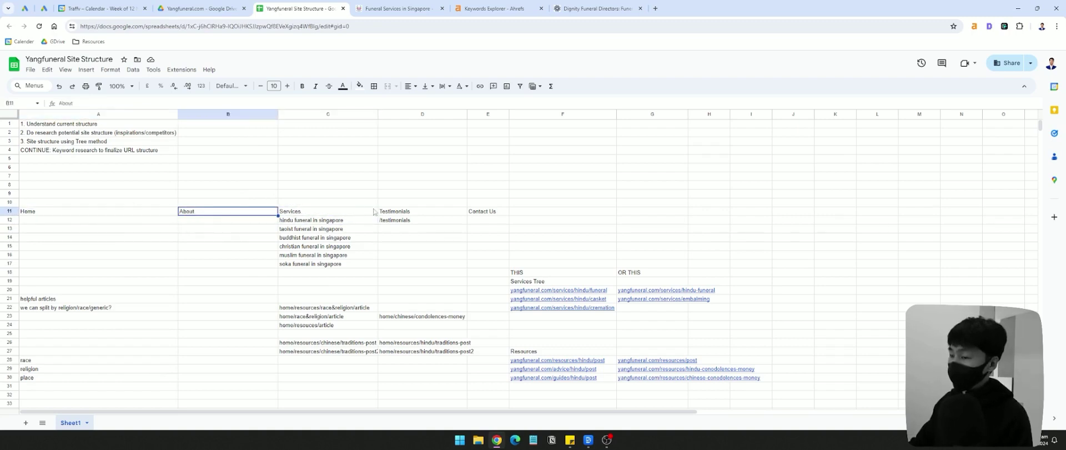
{"action": "left_click", "coordinate": [289, 212]}
{"action": "left_click", "coordinate": [229, 214]}
{"action": "left_click", "coordinate": [300, 214]}
{"action": "left_click", "coordinate": [215, 214]}
{"action": "left_click", "coordinate": [155, 214]}
{"action": "left_click", "coordinate": [233, 215]}
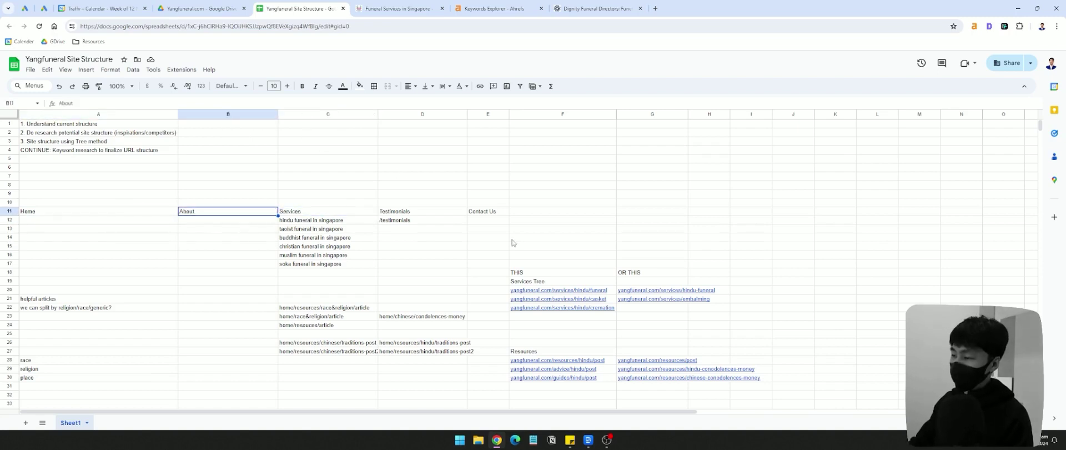
Review the Services Tree and Resources URL blocks in columns F and G alongside the Services heading
{"action": "left_click_drag", "start_coordinate": [525, 248], "coordinate": [718, 397]}
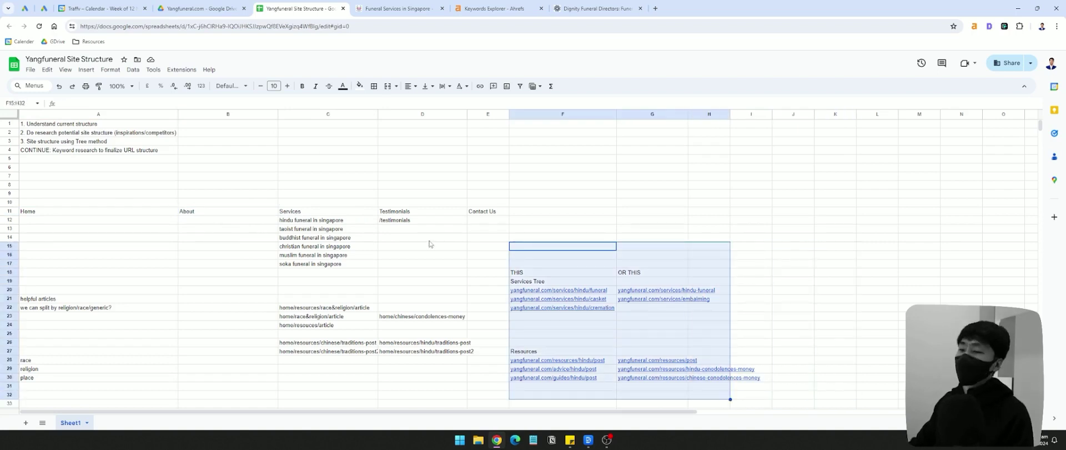
{"action": "left_click", "coordinate": [415, 212]}
{"action": "key", "text": "Left"}
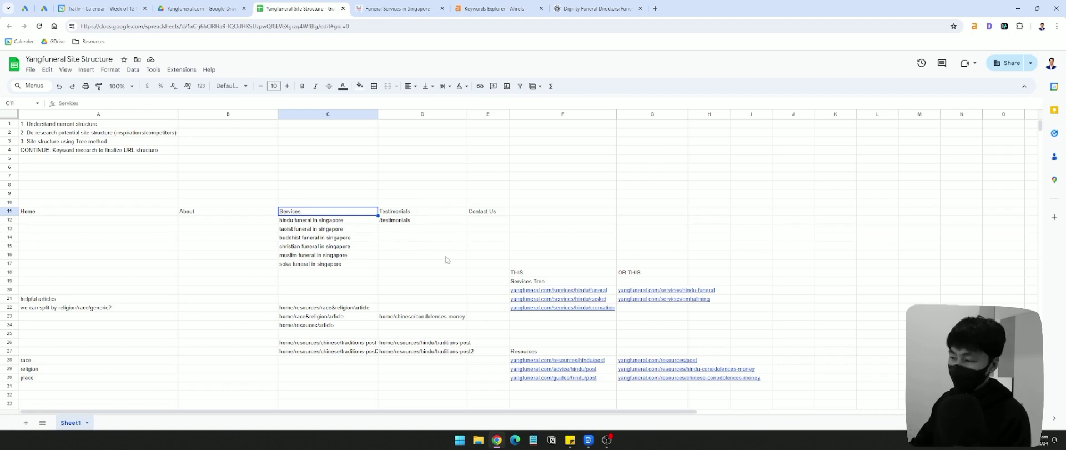
{"action": "left_click_drag", "start_coordinate": [514, 267], "coordinate": [723, 355]}
{"action": "left_click_drag", "start_coordinate": [558, 334], "coordinate": [710, 391]}
{"action": "left_click_drag", "start_coordinate": [553, 246], "coordinate": [719, 328]}
{"action": "left_click_drag", "start_coordinate": [551, 346], "coordinate": [754, 409]}
{"action": "left_click_drag", "start_coordinate": [518, 238], "coordinate": [752, 332]}
{"action": "left_click", "coordinate": [522, 334]}
{"action": "left_click_drag", "start_coordinate": [522, 325], "coordinate": [755, 388]}
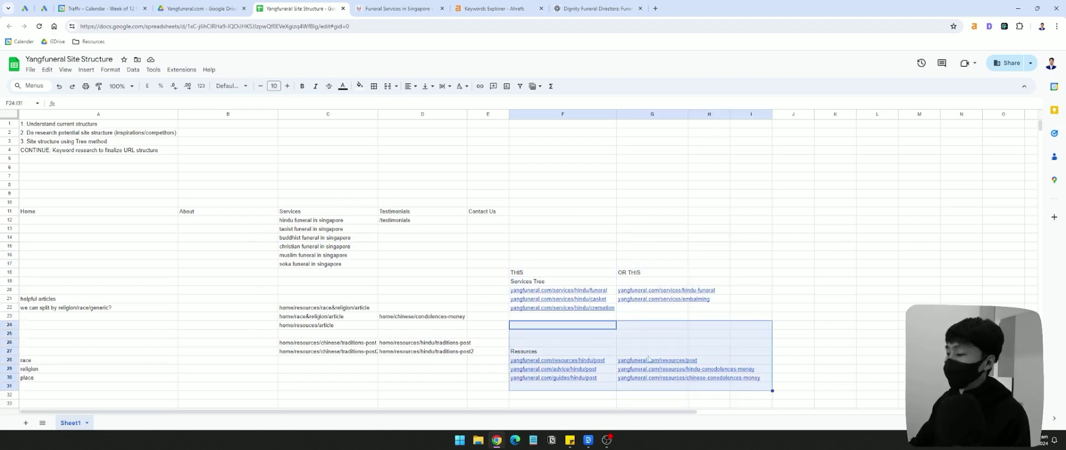
{"action": "left_click", "coordinate": [562, 333]}
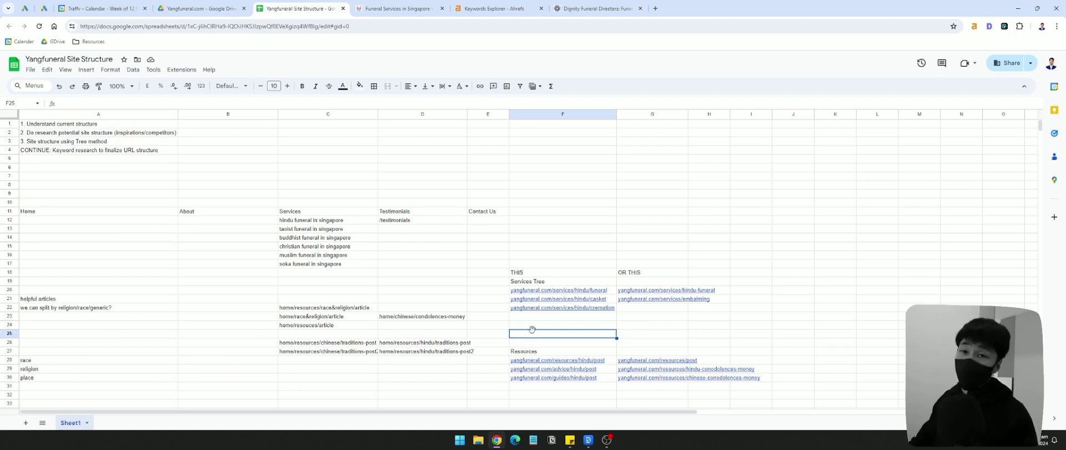
{"action": "left_click", "coordinate": [487, 246]}
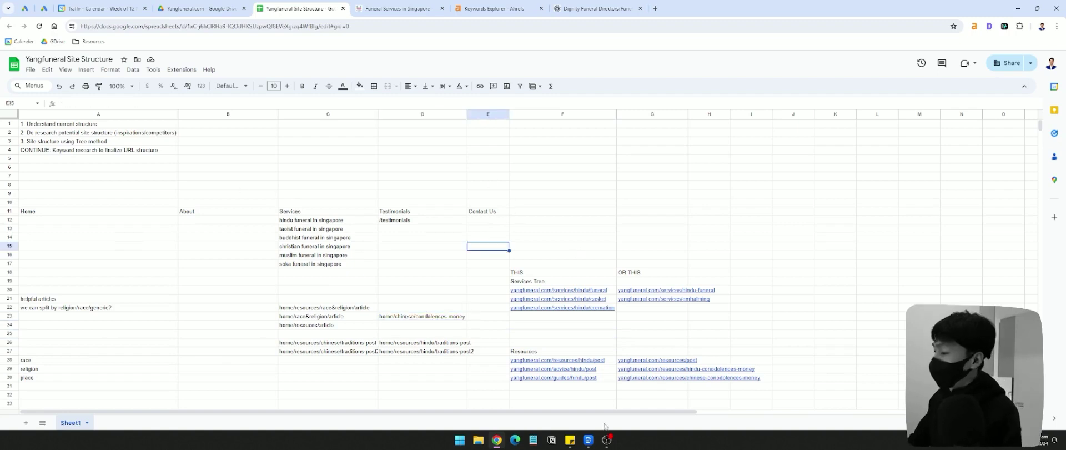
{"action": "left_click", "coordinate": [530, 255]}
{"action": "left_click", "coordinate": [418, 257]}
{"action": "left_click", "coordinate": [610, 442]}
{"action": "left_click", "coordinate": [608, 439]}
{"action": "left_click", "coordinate": [607, 440]}
{"action": "left_click", "coordinate": [524, 275]}
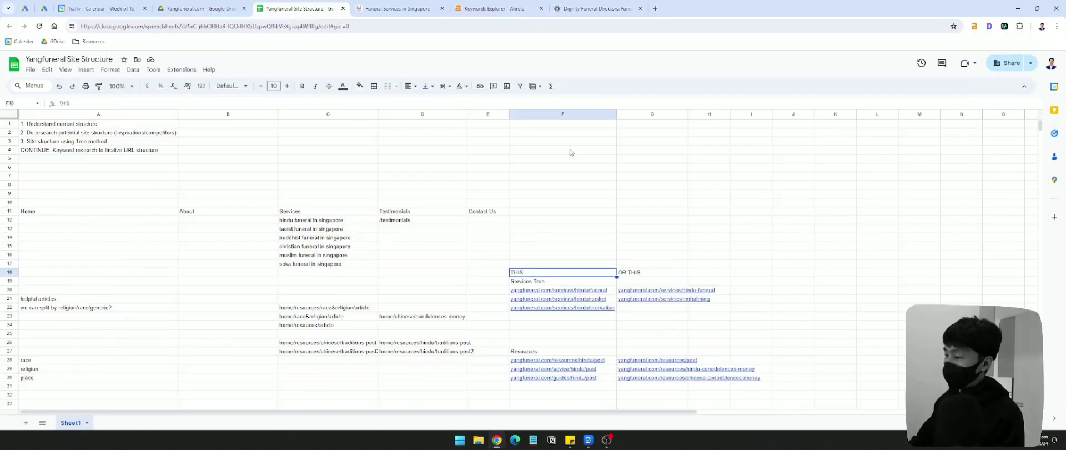
{"action": "left_click_drag", "start_coordinate": [571, 152], "coordinate": [572, 339]}
{"action": "left_click_drag", "start_coordinate": [652, 229], "coordinate": [640, 339]}
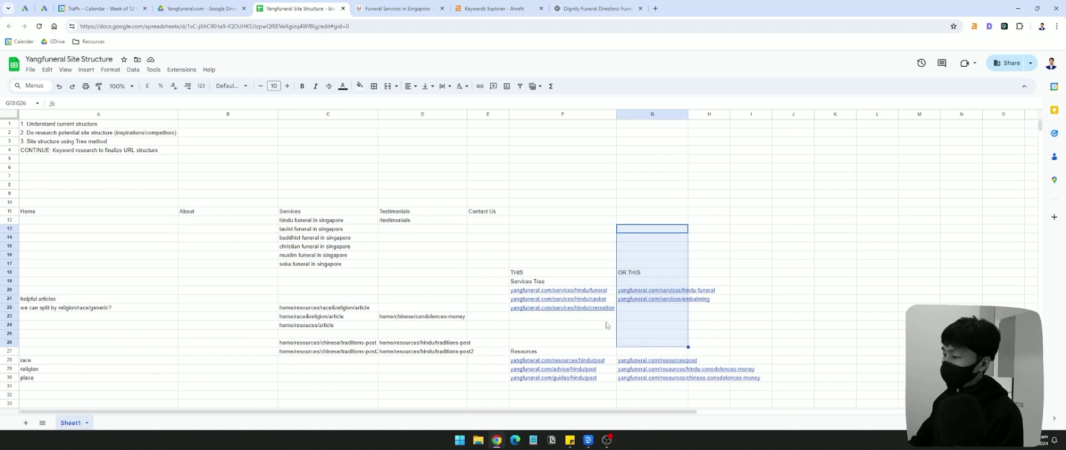
Compare the THIS and OR THIS URL options for the Services Tree and Resources blocks
{"action": "left_click_drag", "start_coordinate": [547, 255], "coordinate": [614, 314]}
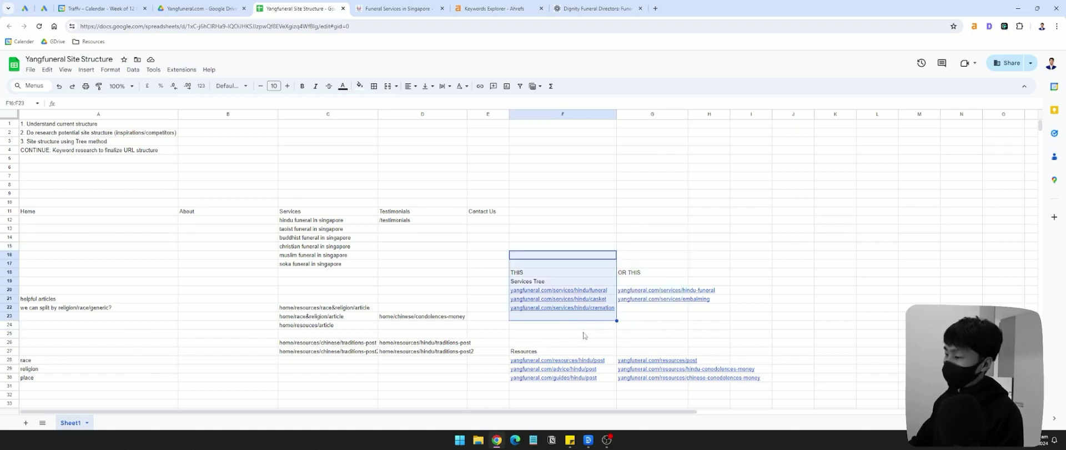
{"action": "left_click_drag", "start_coordinate": [561, 334], "coordinate": [542, 387]}
{"action": "left_click_drag", "start_coordinate": [651, 335], "coordinate": [647, 379]}
{"action": "left_click_drag", "start_coordinate": [550, 335], "coordinate": [552, 388]}
{"action": "left_click", "coordinate": [546, 336]}
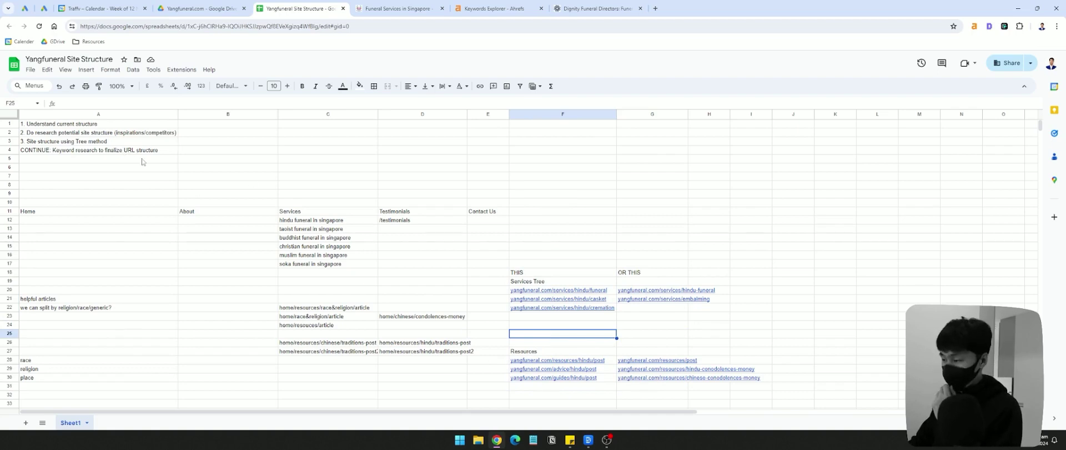
{"action": "left_click_drag", "start_coordinate": [537, 246], "coordinate": [583, 325]}
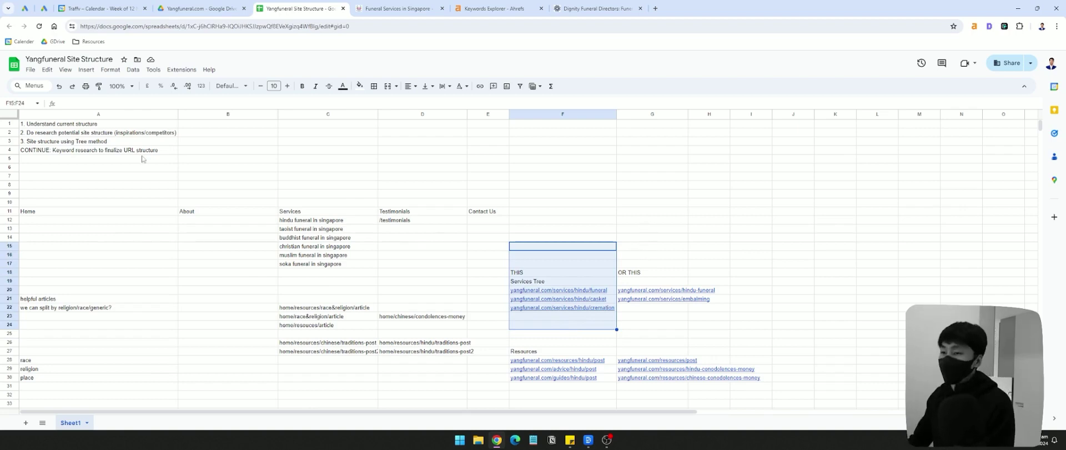
Review the keyword research note in A4 against the proposed Services Tree URLs in column F
{"action": "left_click_drag", "start_coordinate": [144, 152], "coordinate": [150, 142]}
{"action": "left_click", "coordinate": [222, 152]}
{"action": "left_click", "coordinate": [156, 159]}
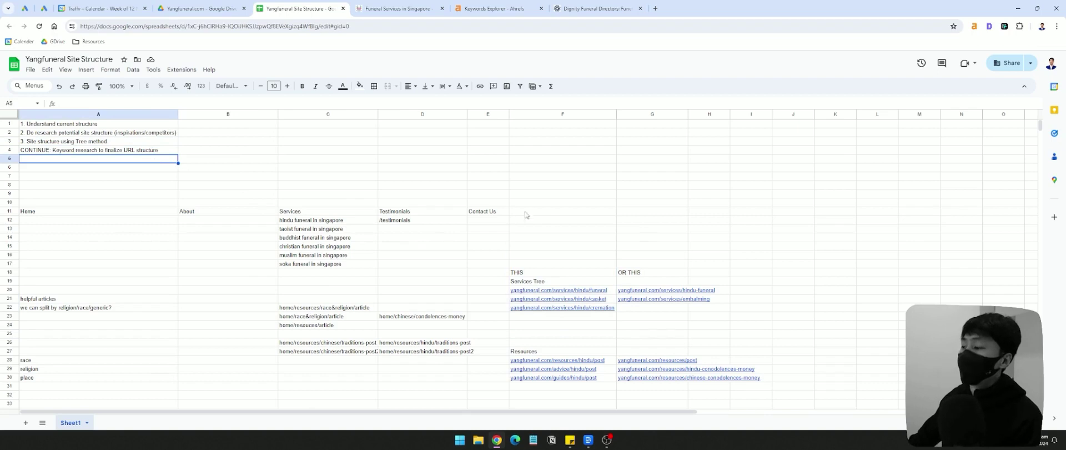
{"action": "left_click_drag", "start_coordinate": [532, 249], "coordinate": [525, 353]}
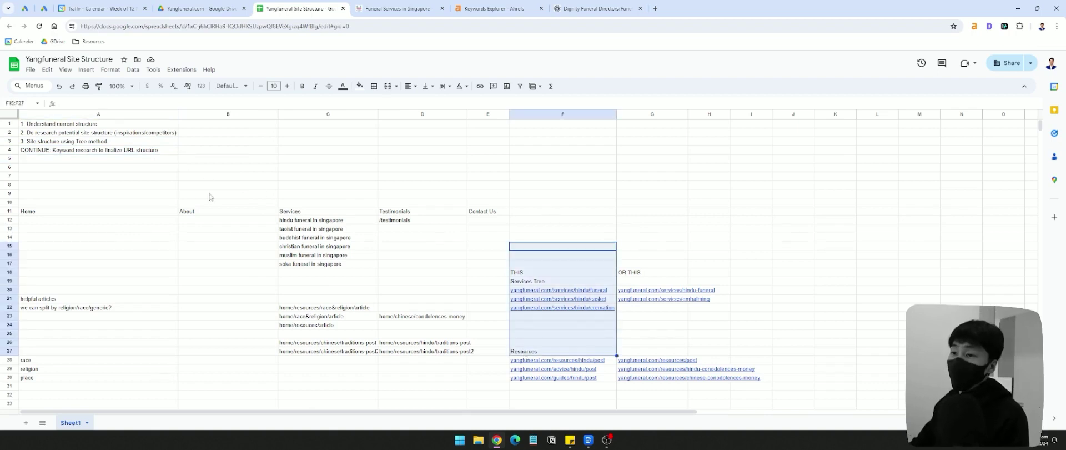
{"action": "left_click", "coordinate": [161, 150]}
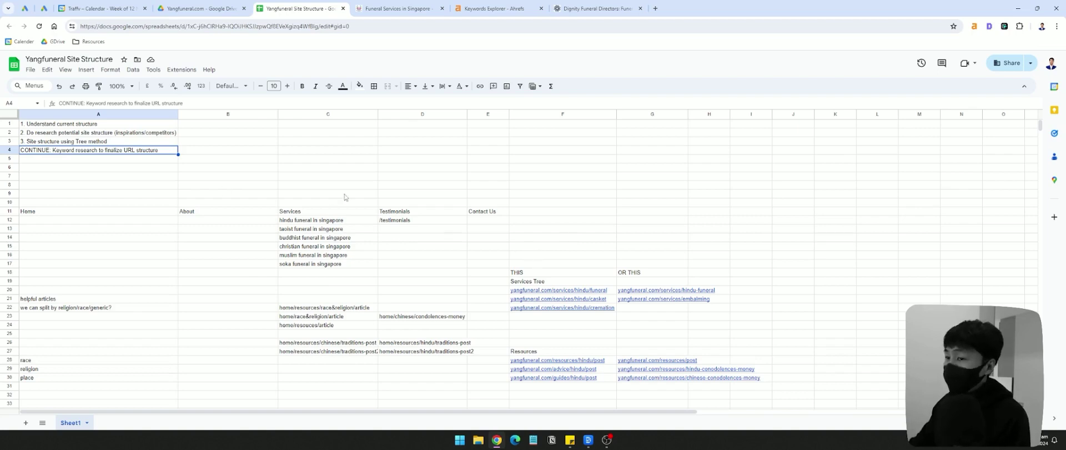
Examine the path levels of the yangfuneral.com/services/hindu/funeral URL in F20
{"action": "left_click", "coordinate": [603, 291]}
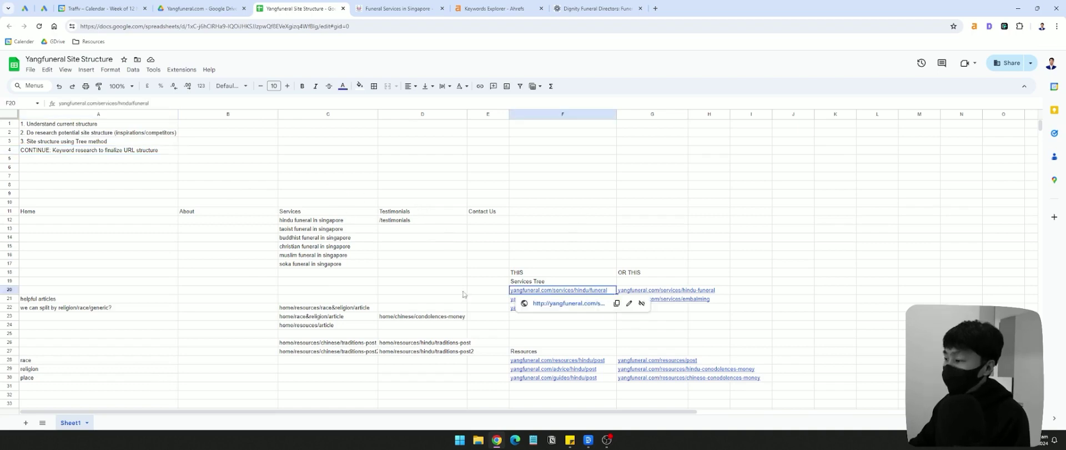
{"action": "double_click", "coordinate": [604, 291]}
{"action": "left_click_drag", "start_coordinate": [609, 290], "coordinate": [507, 291]}
{"action": "left_click", "coordinate": [503, 291]}
{"action": "left_click", "coordinate": [596, 293]}
{"action": "left_click", "coordinate": [477, 293]}
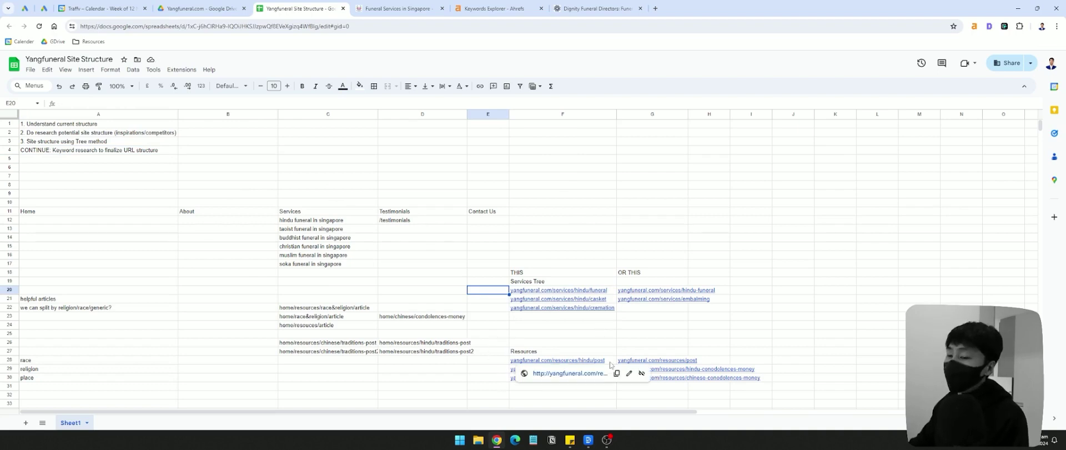
Compare the resources, advice and guides URL options in F28:F30 with the alternative resource URLs in column G
{"action": "left_click", "coordinate": [623, 336]}
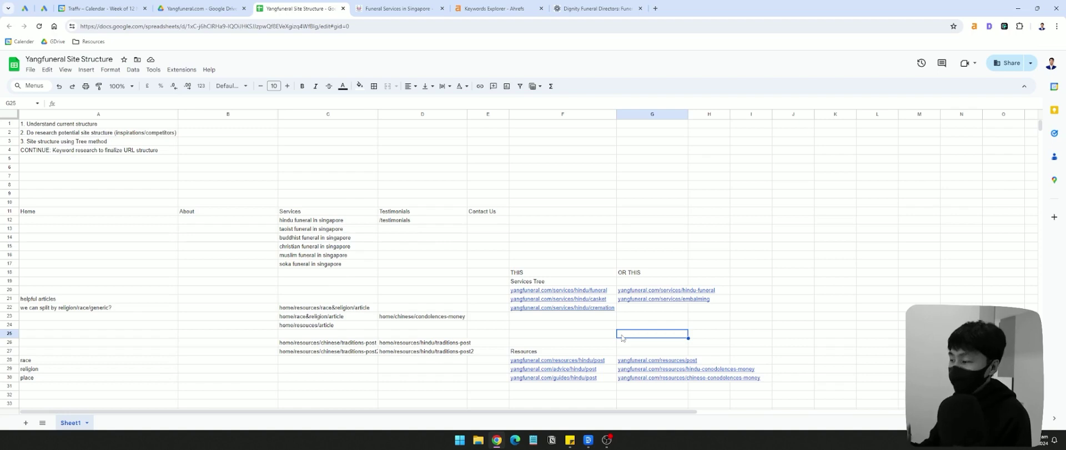
{"action": "left_click_drag", "start_coordinate": [649, 343], "coordinate": [647, 396]}
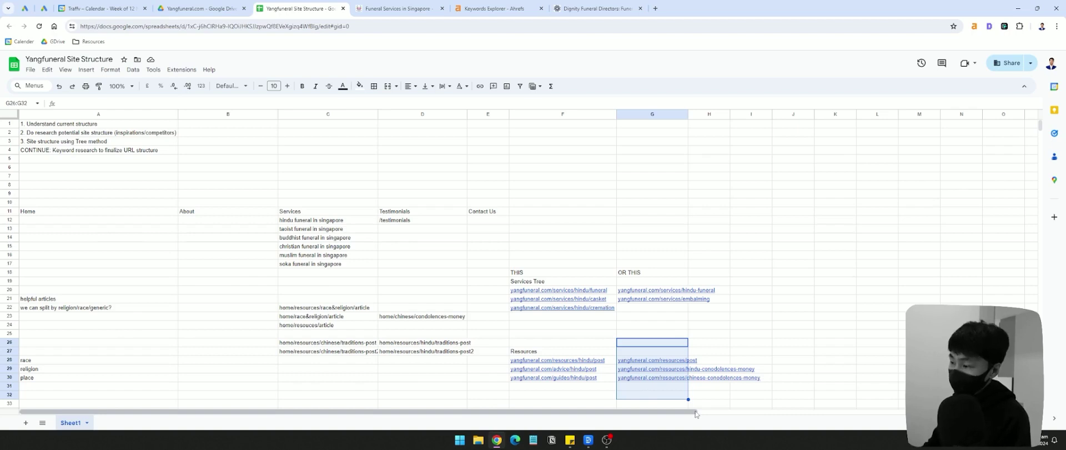
{"action": "left_click_drag", "start_coordinate": [586, 362], "coordinate": [579, 396]}
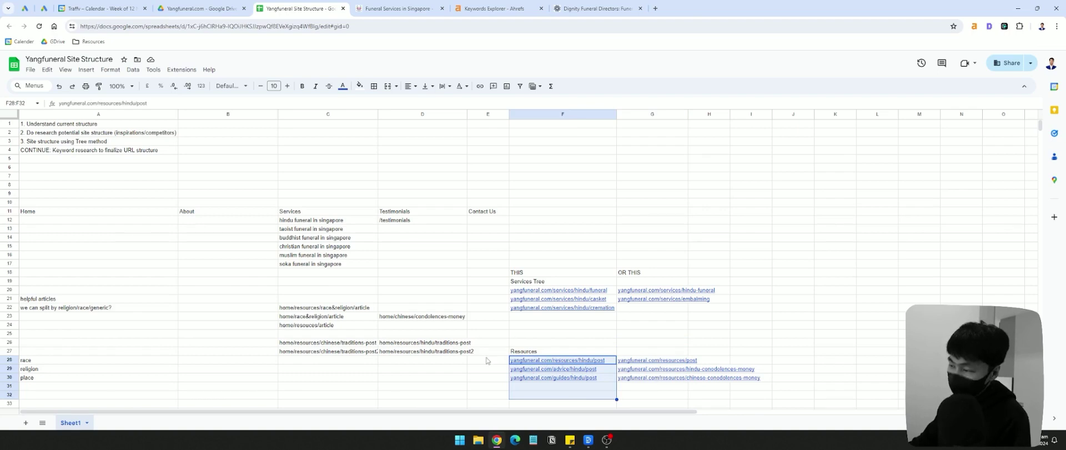
{"action": "mouse_move", "coordinate": [537, 362]}
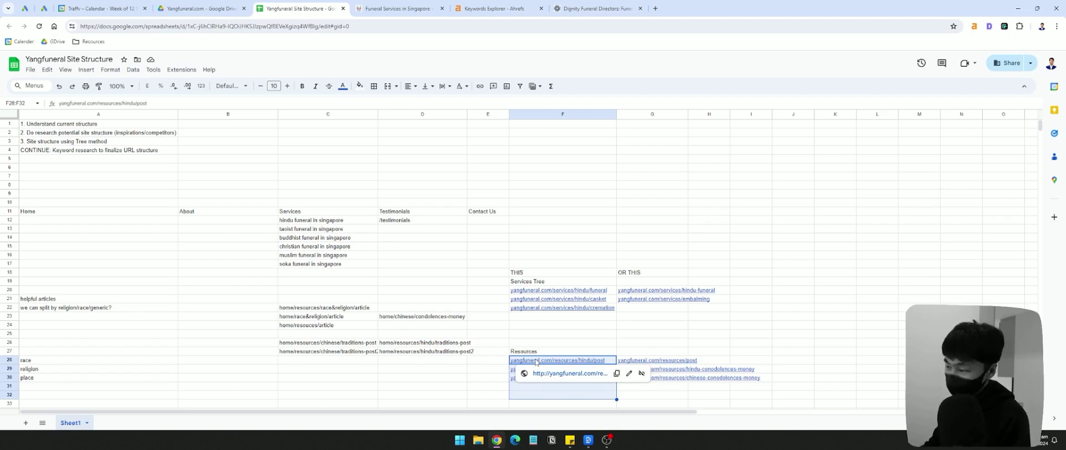
{"action": "left_click_drag", "start_coordinate": [556, 359], "coordinate": [550, 390]}
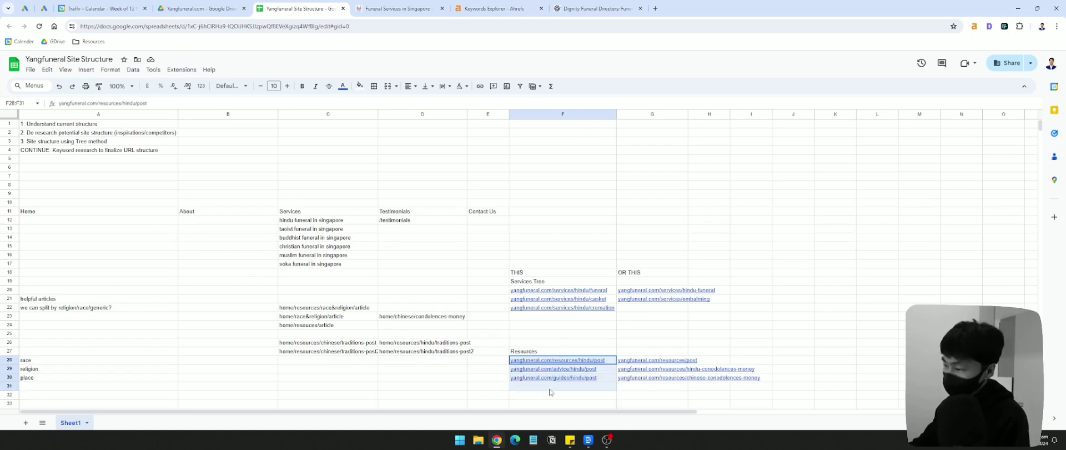
{"action": "left_click", "coordinate": [498, 361]}
{"action": "left_click", "coordinate": [497, 342]}
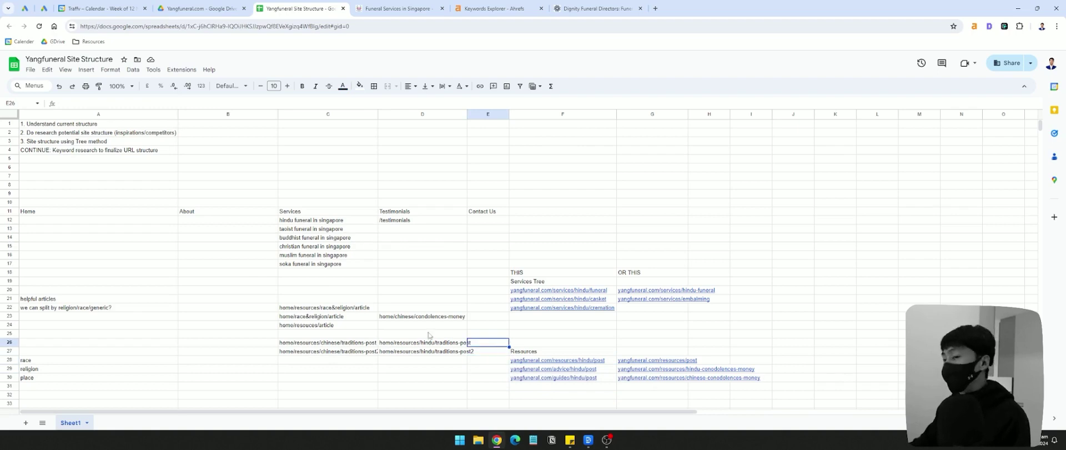
{"action": "left_click", "coordinate": [224, 158]}
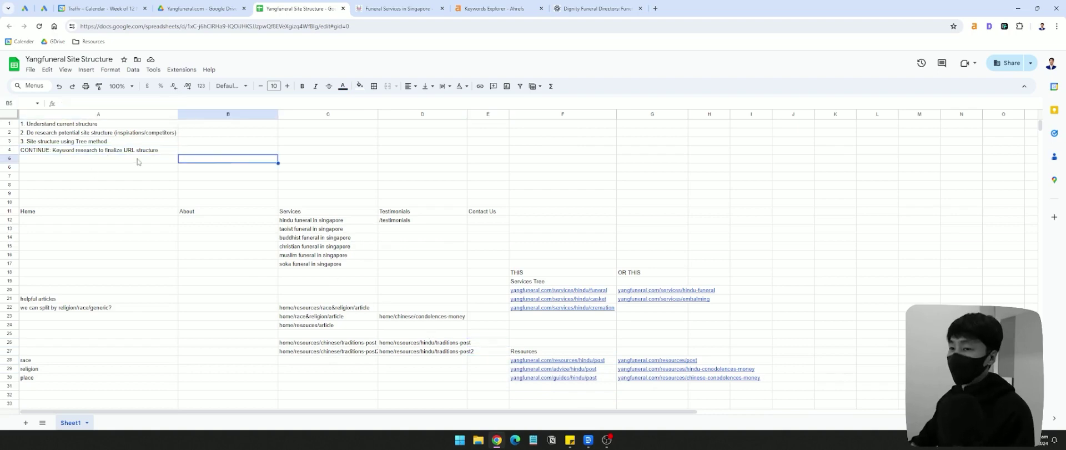